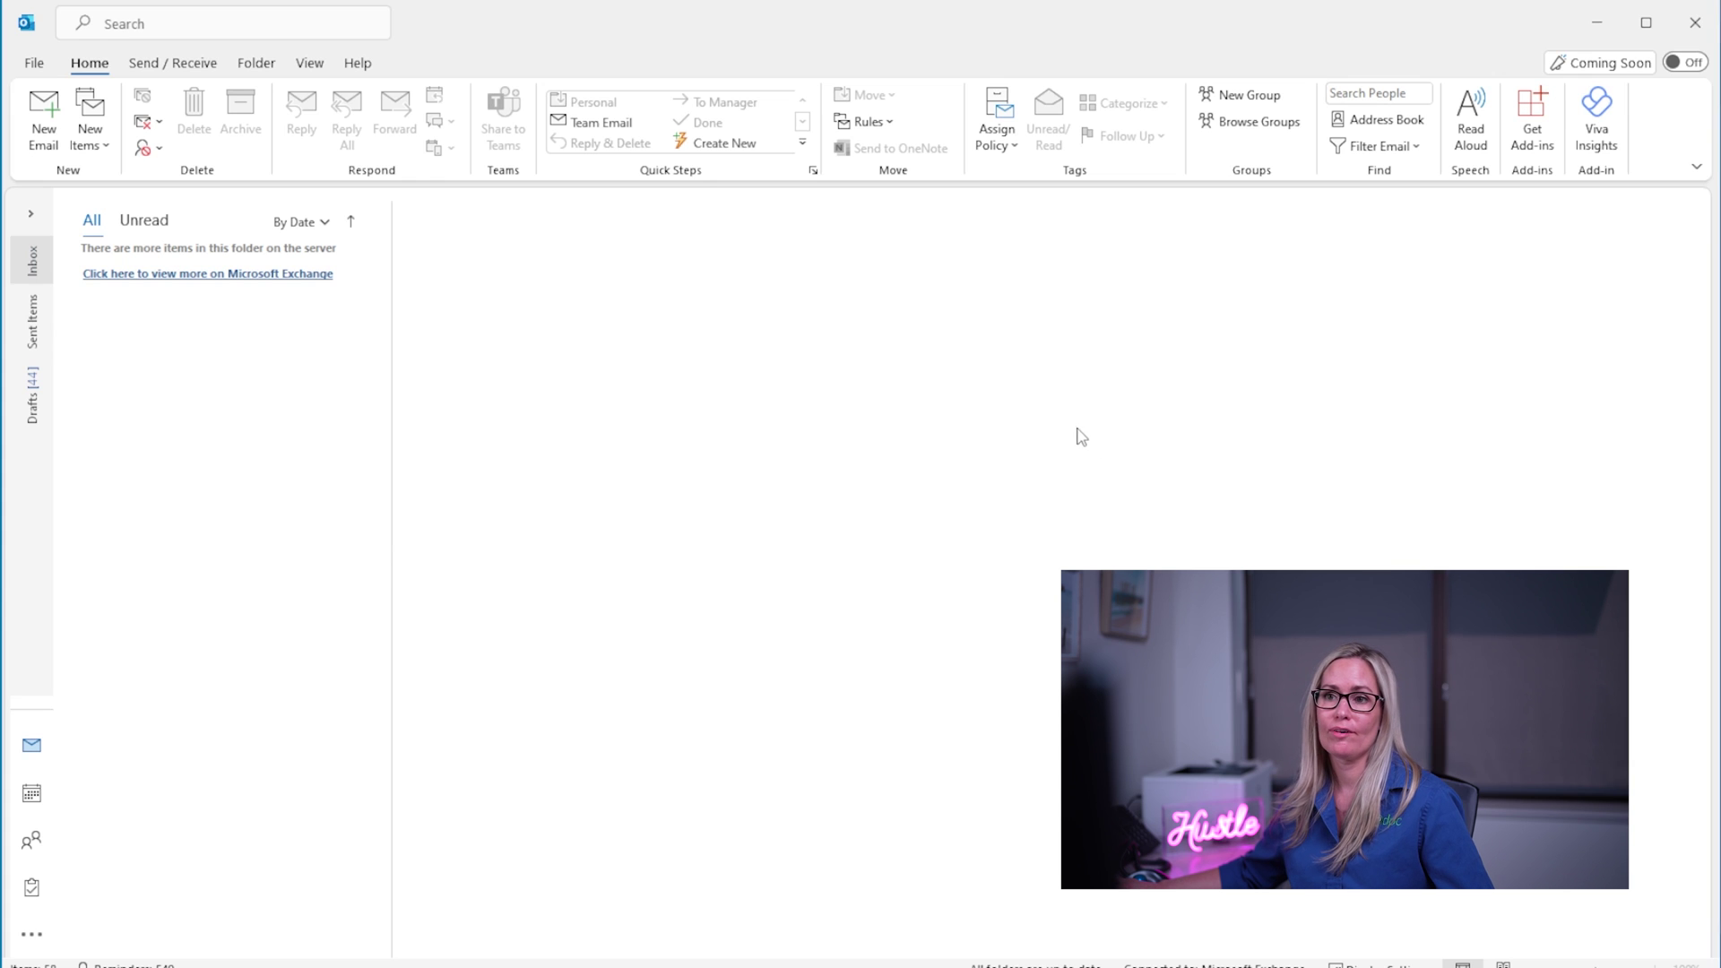
Step: Create a new email and bring up its Encrypt permission choices on the Options tab
click(44, 134)
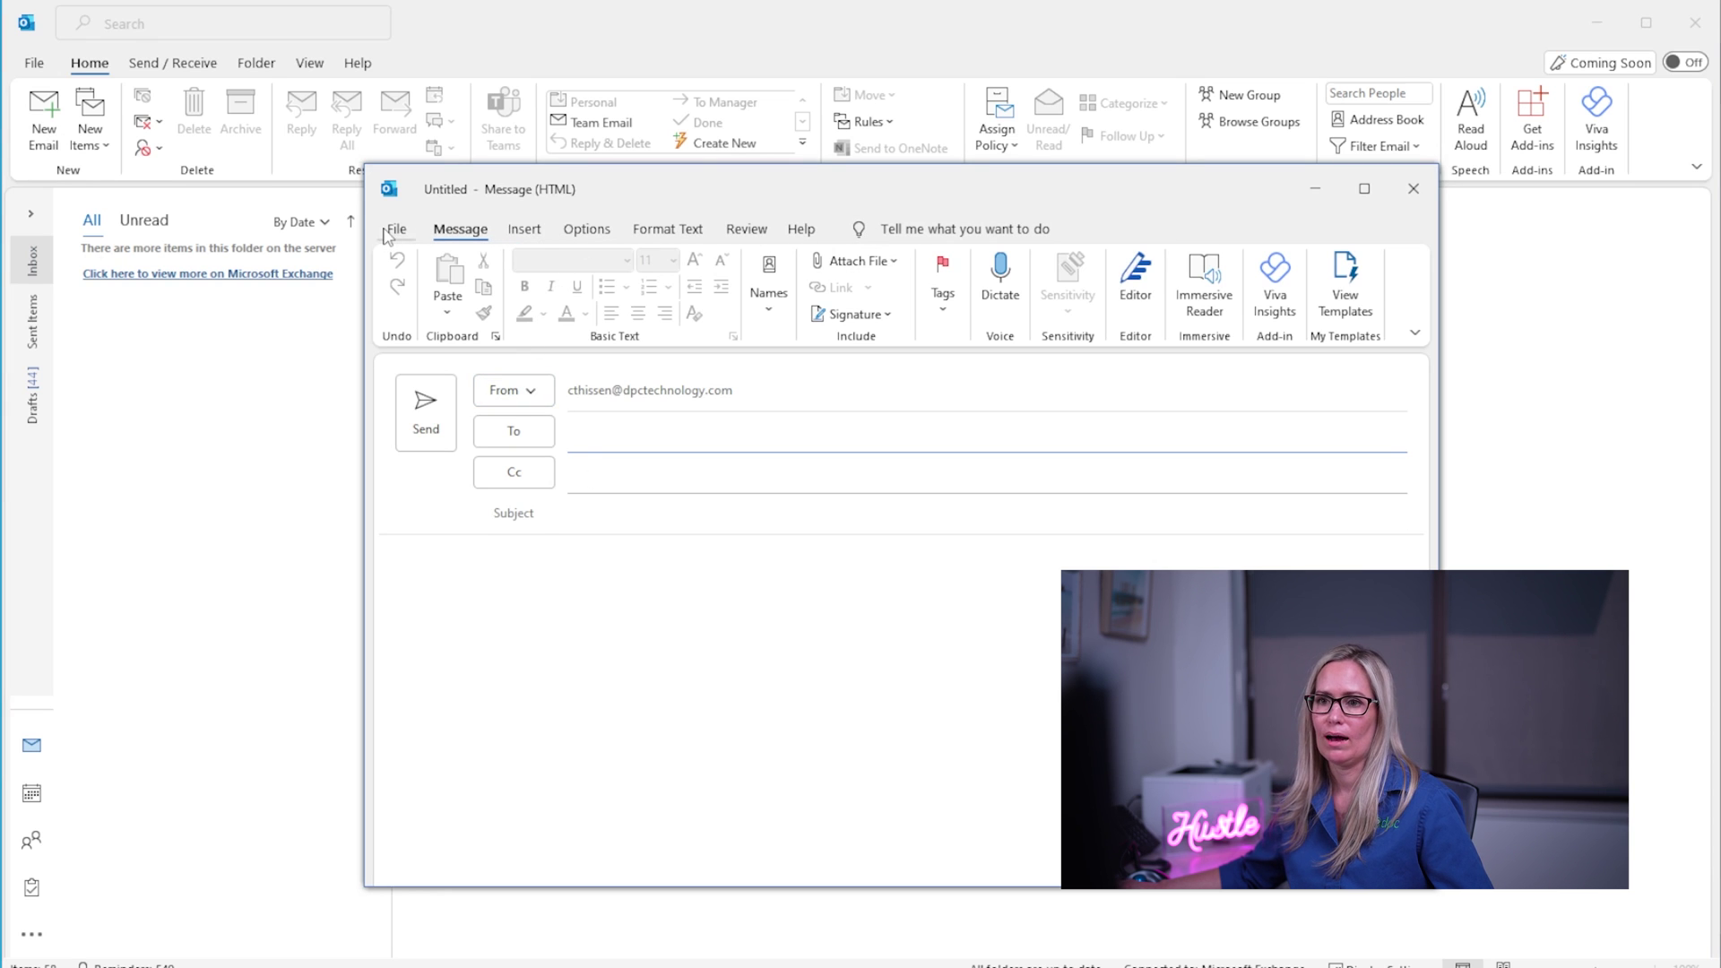
click(576, 231)
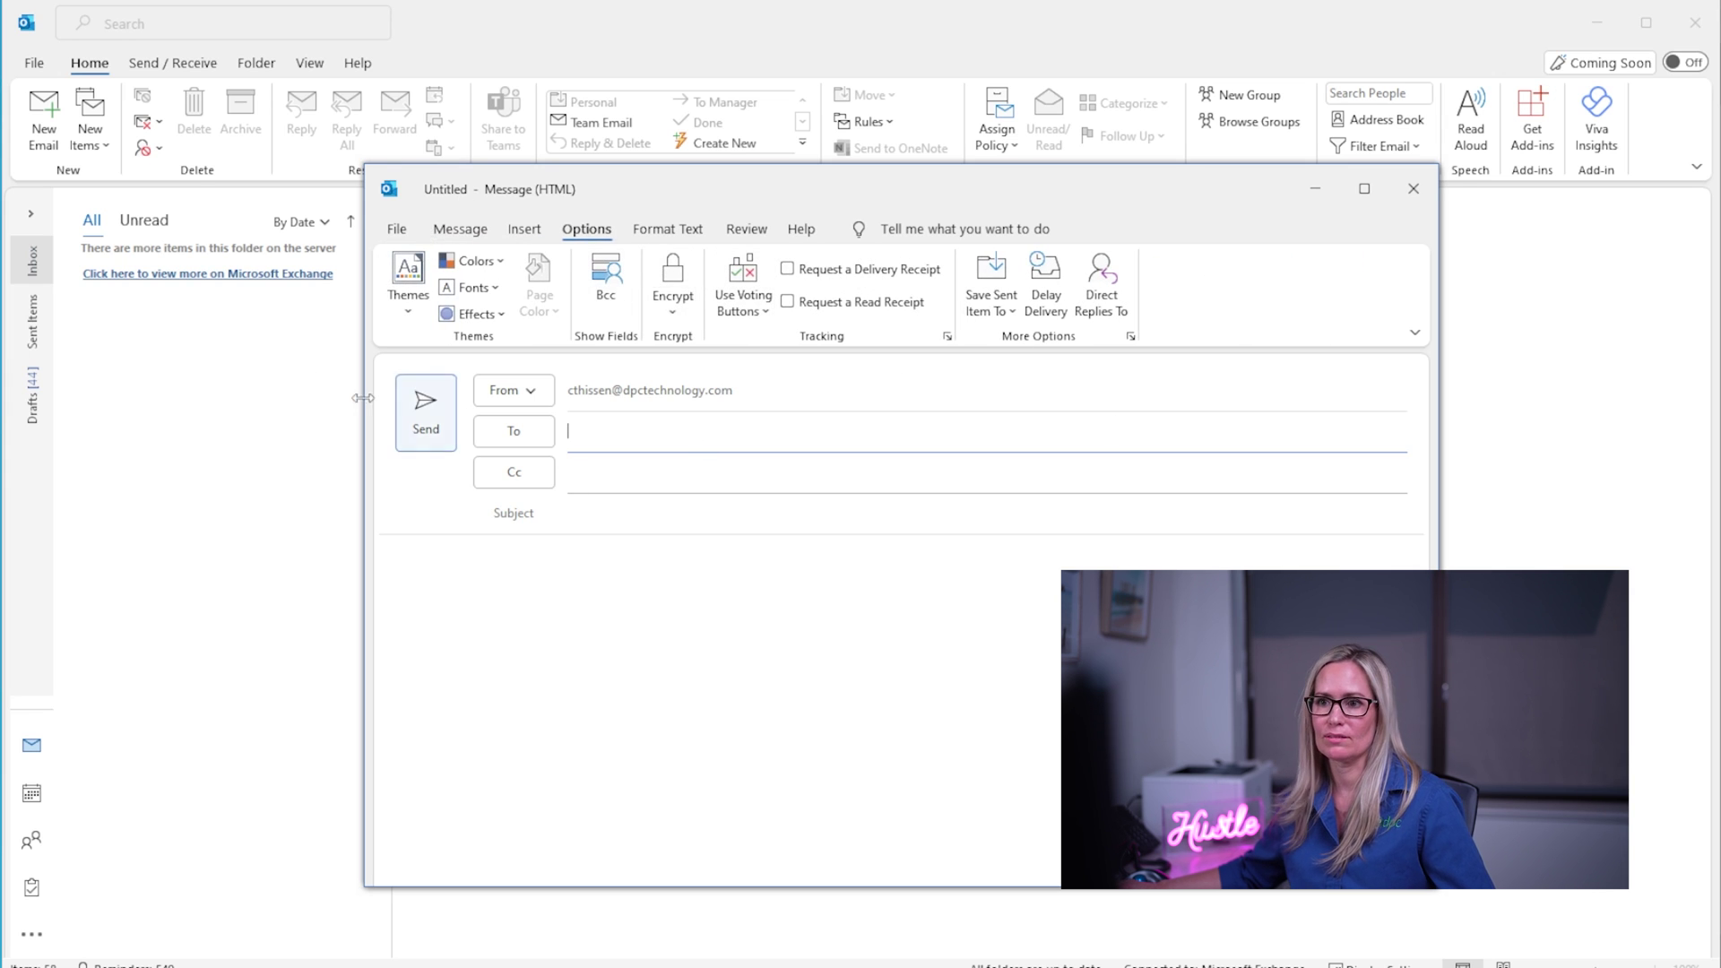
click(671, 305)
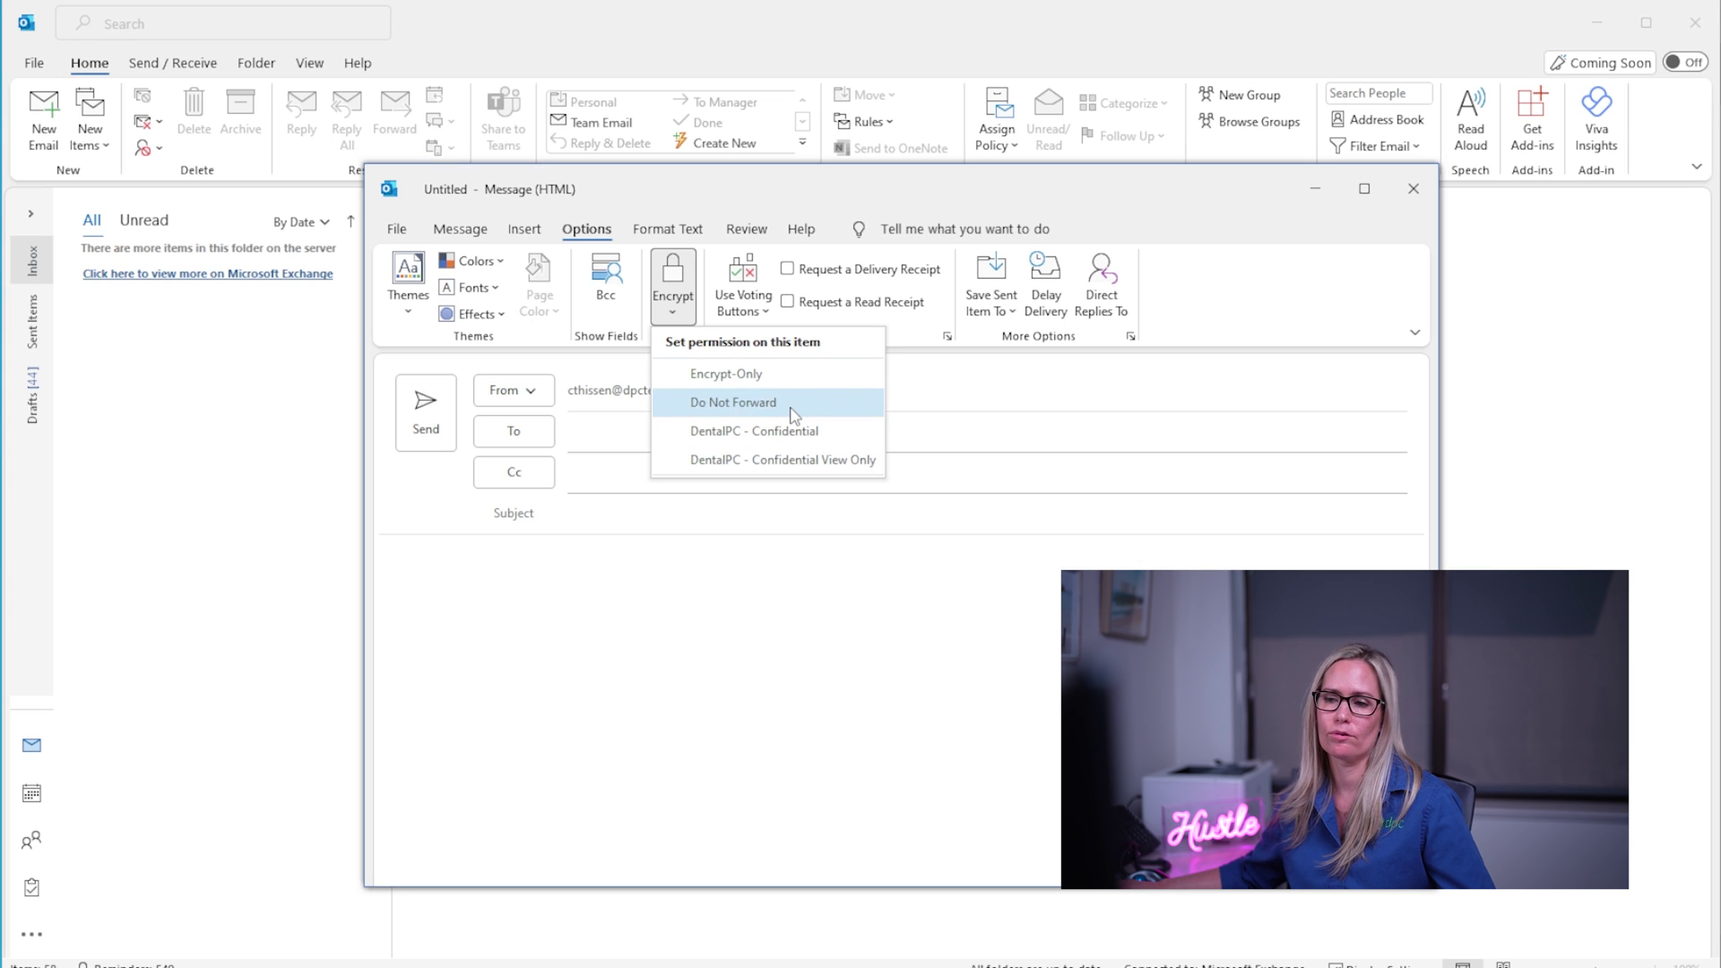
Step: Apply Encrypt-Only and address the message to the suggested internal recipient
click(738, 376)
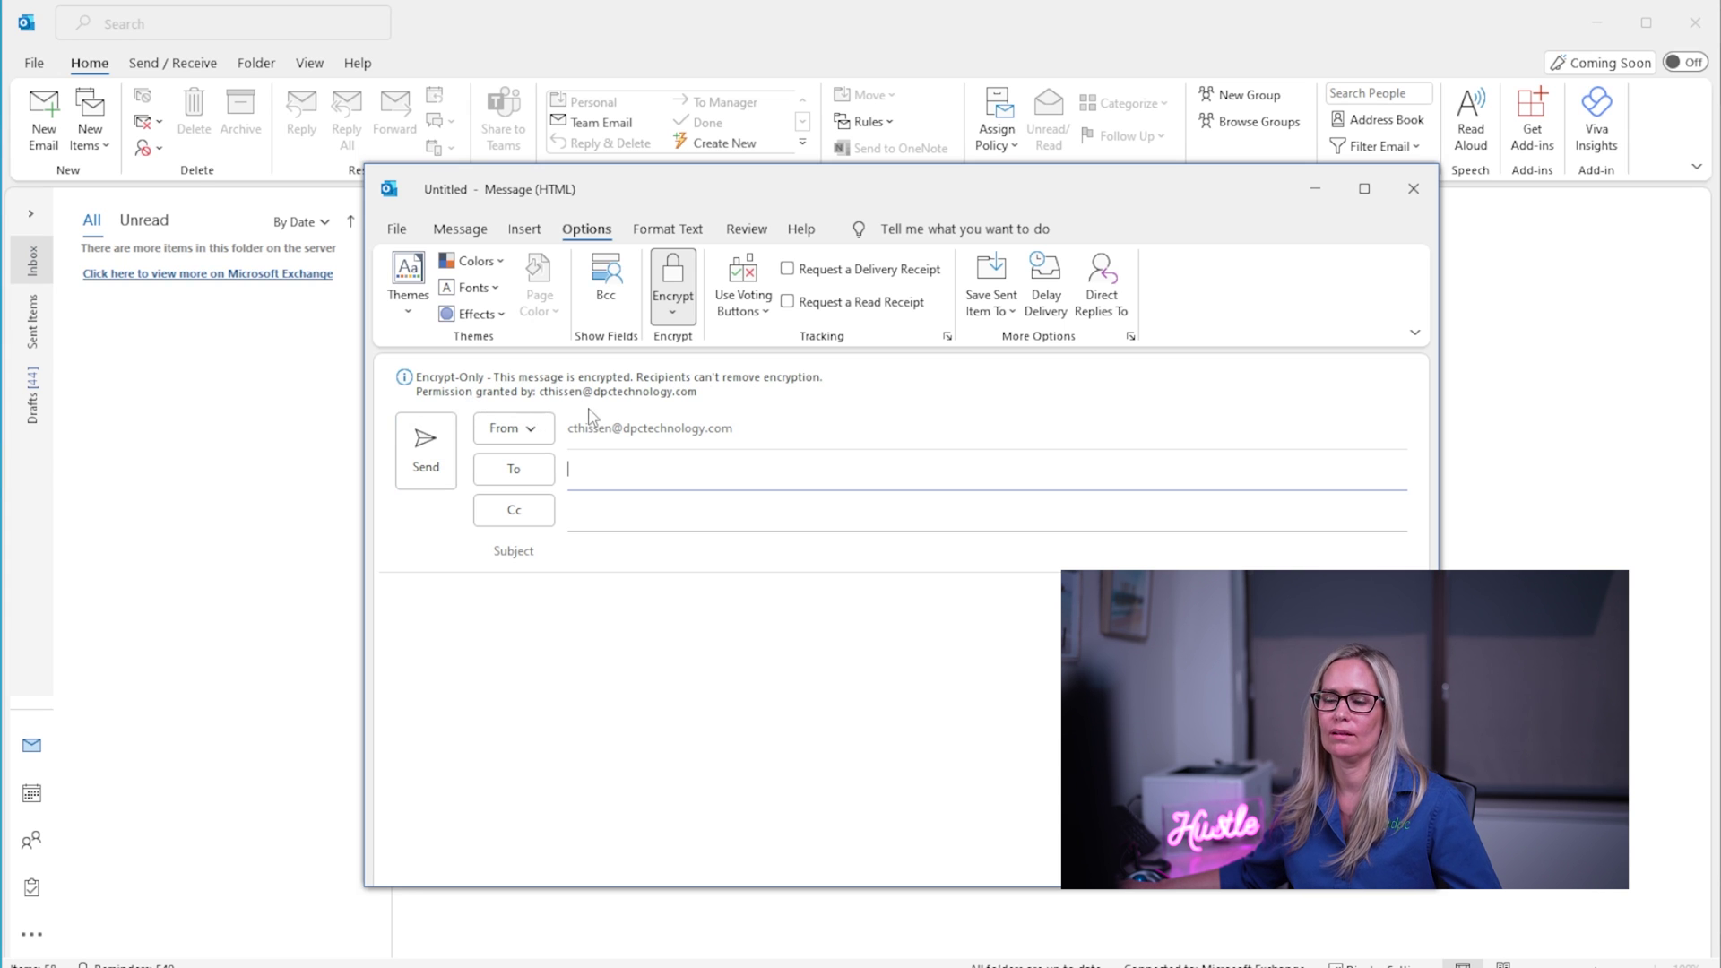
click(672, 469)
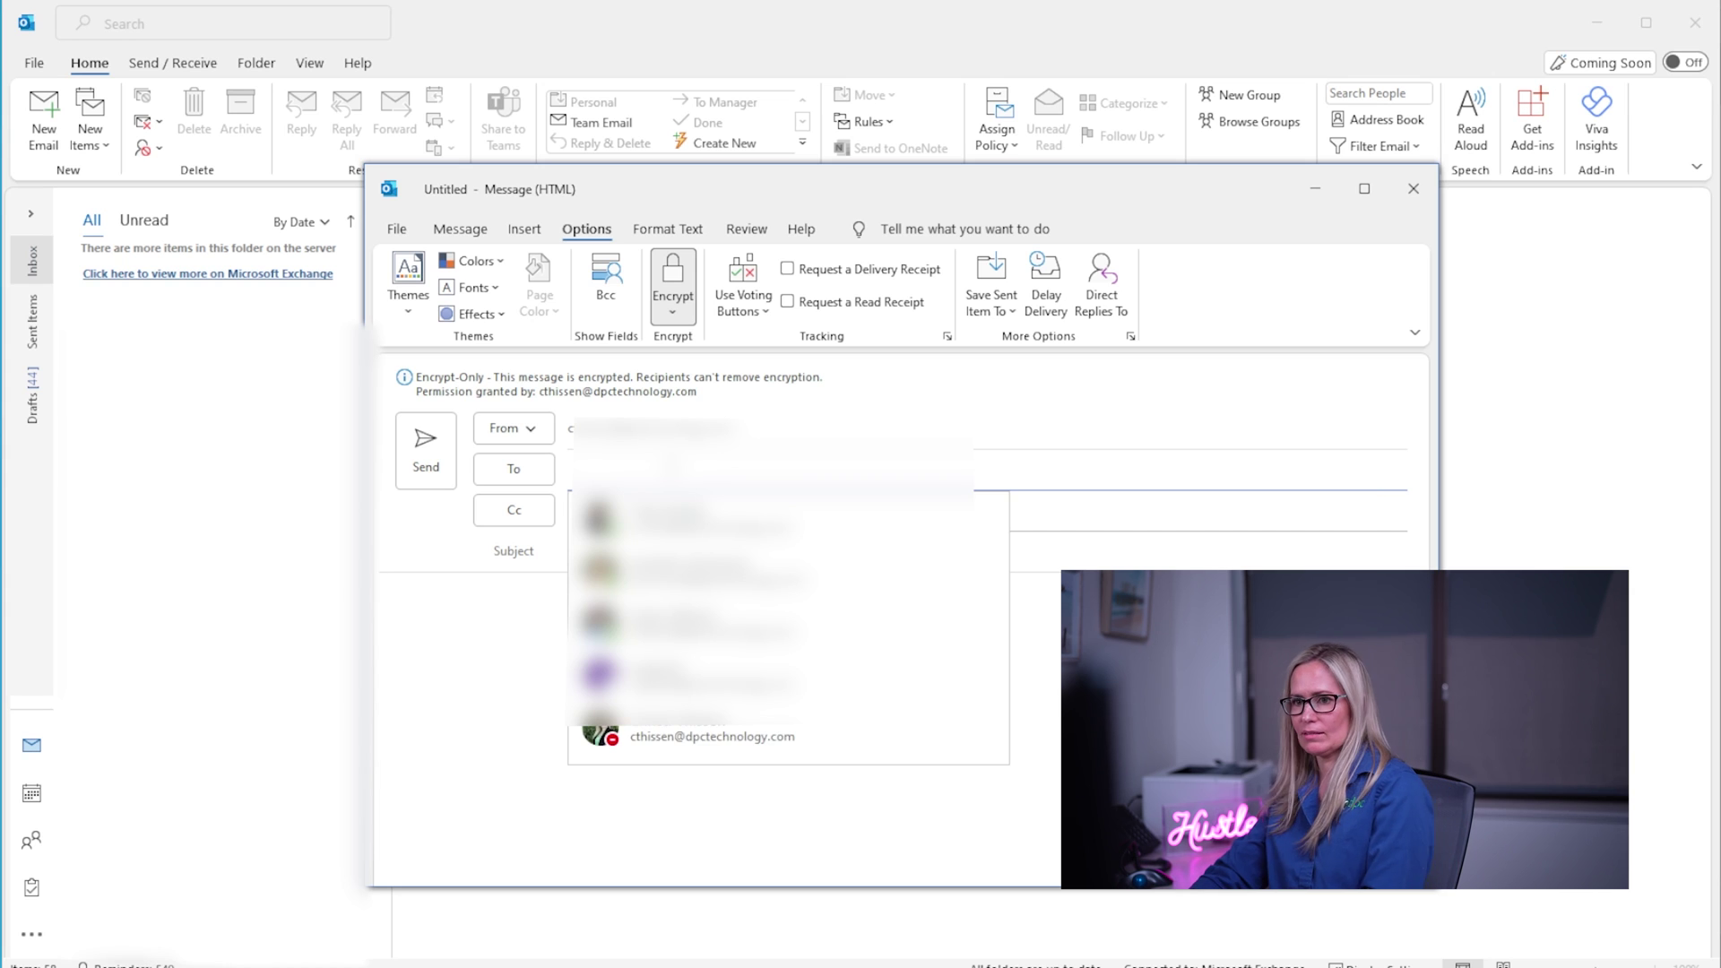
key(Return)
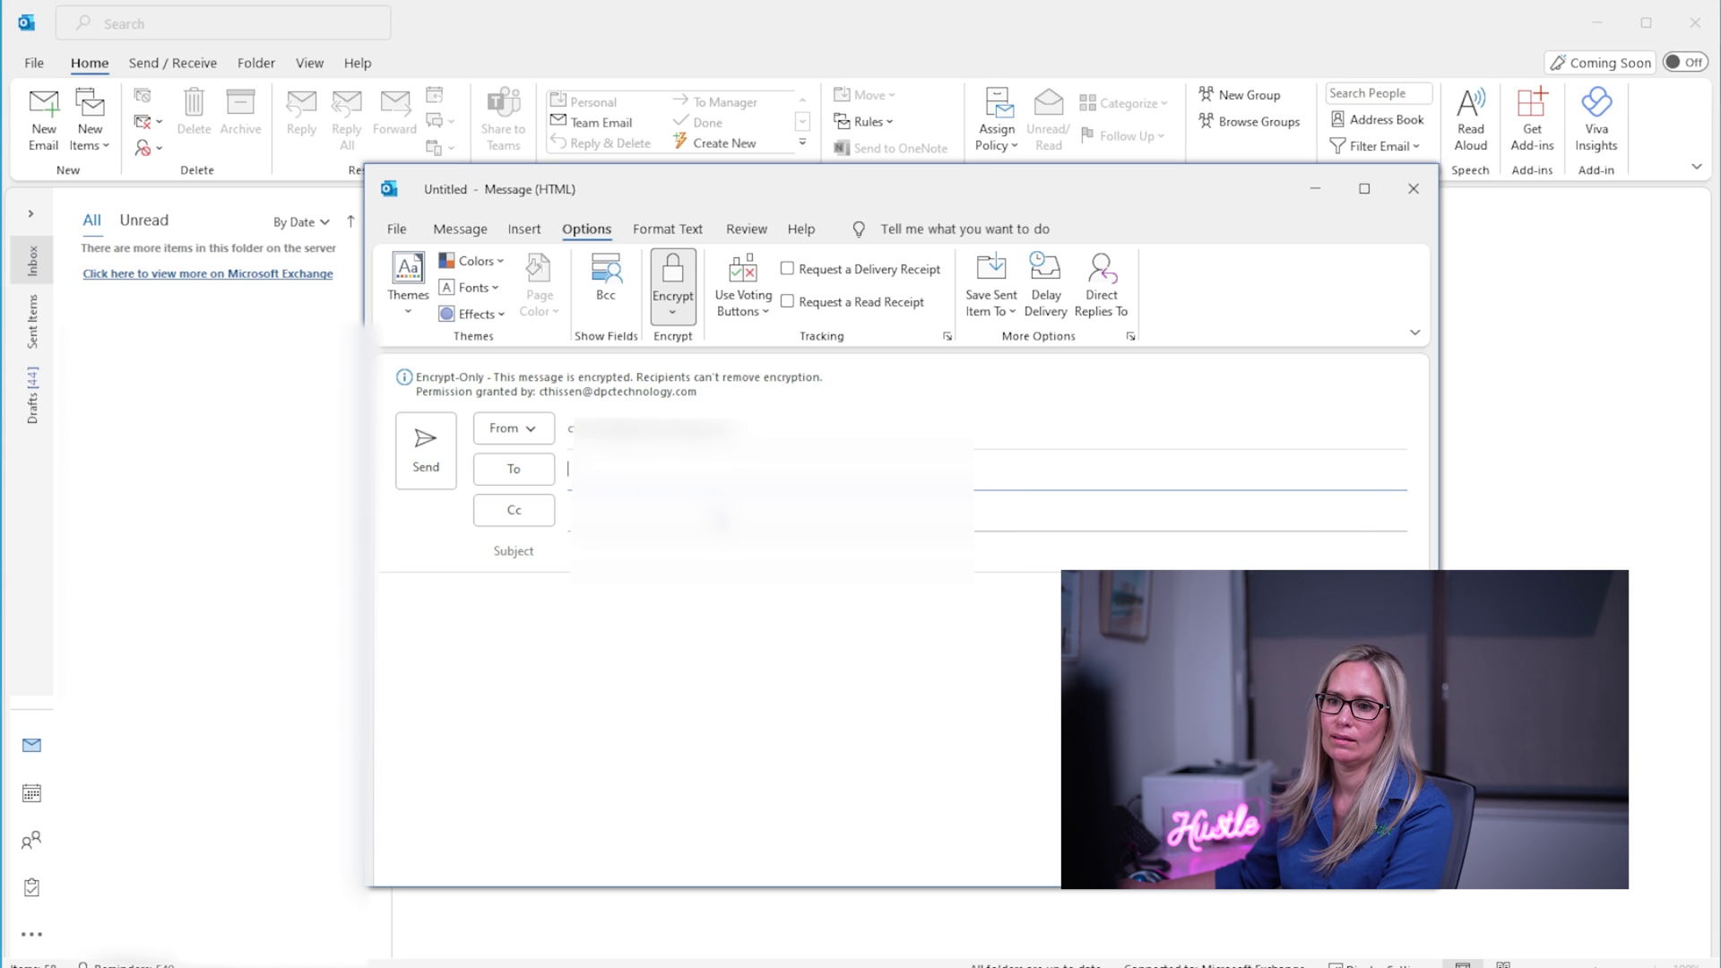
key(Tab)
key(Tab)
Step: Write 'test' in the message, send it, and check it in Sent Items
click(536, 646)
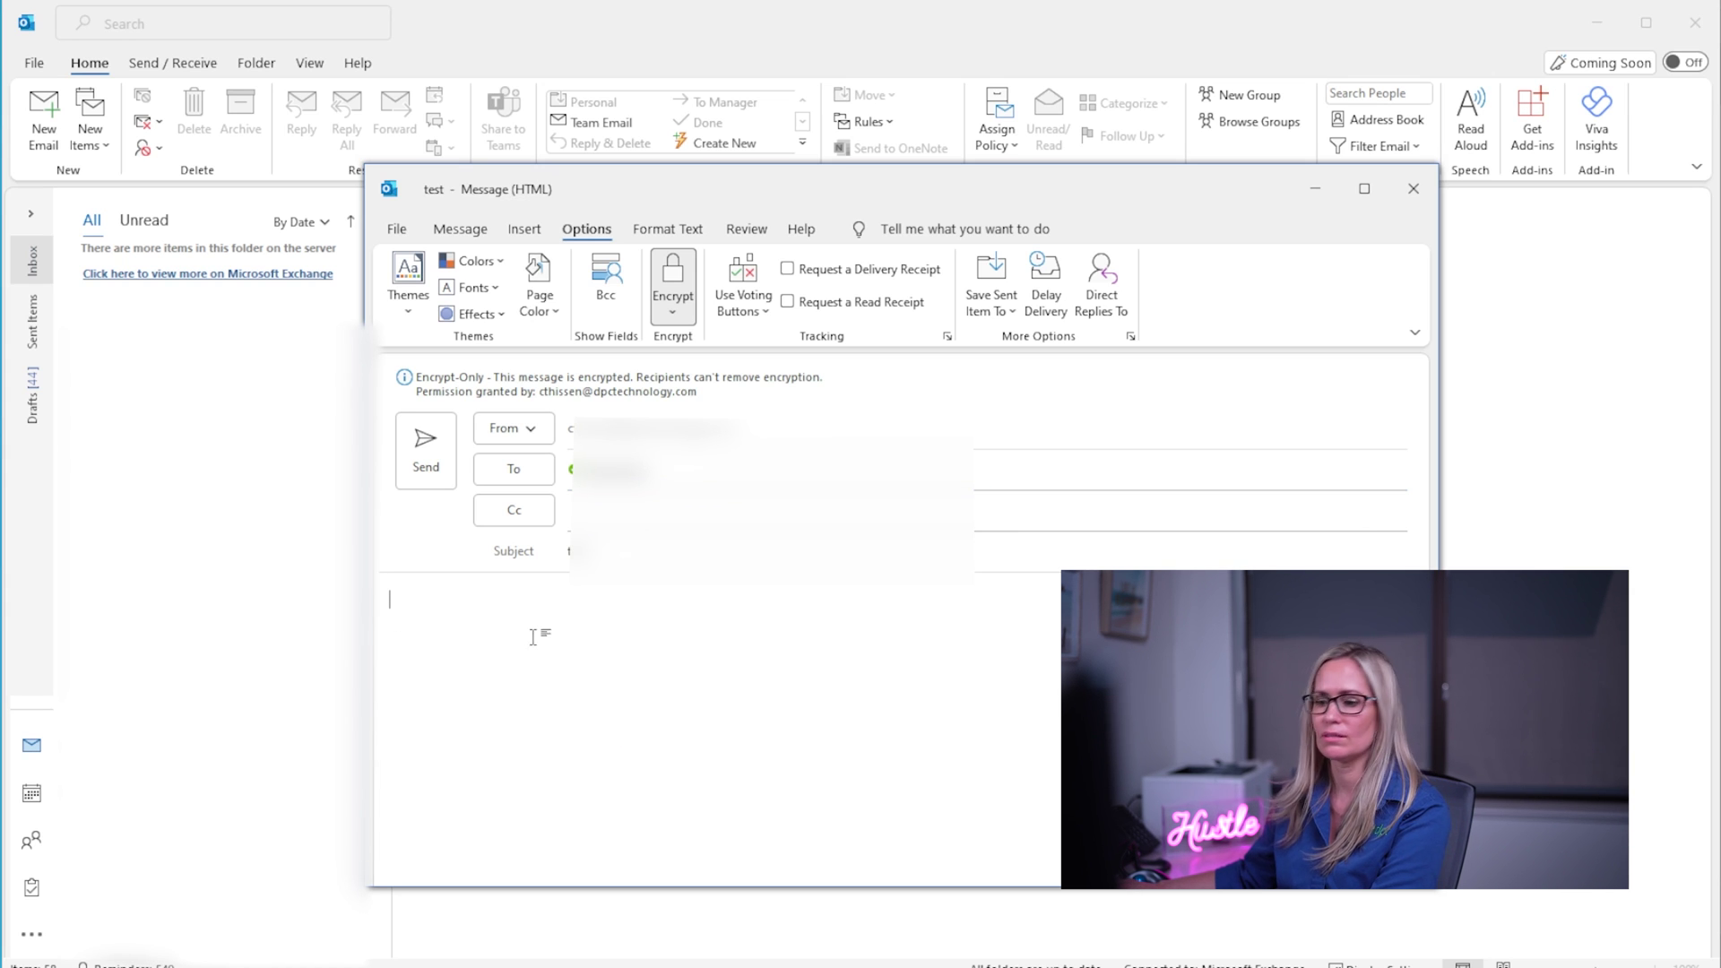
text(test)
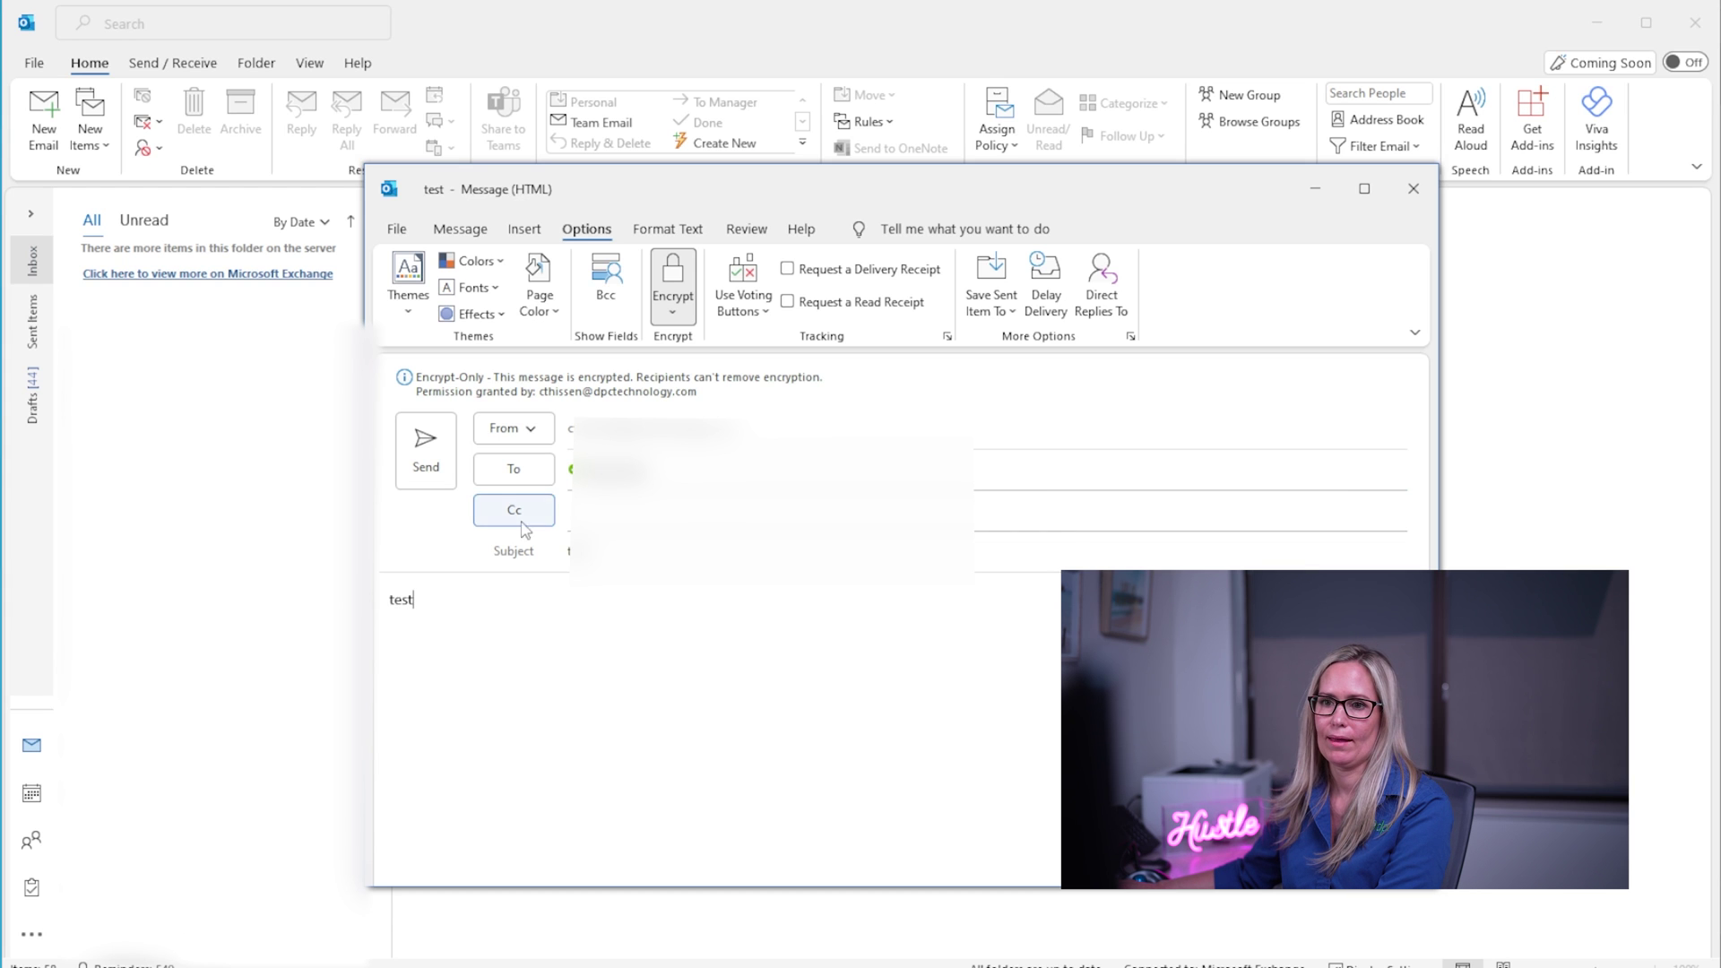
click(438, 462)
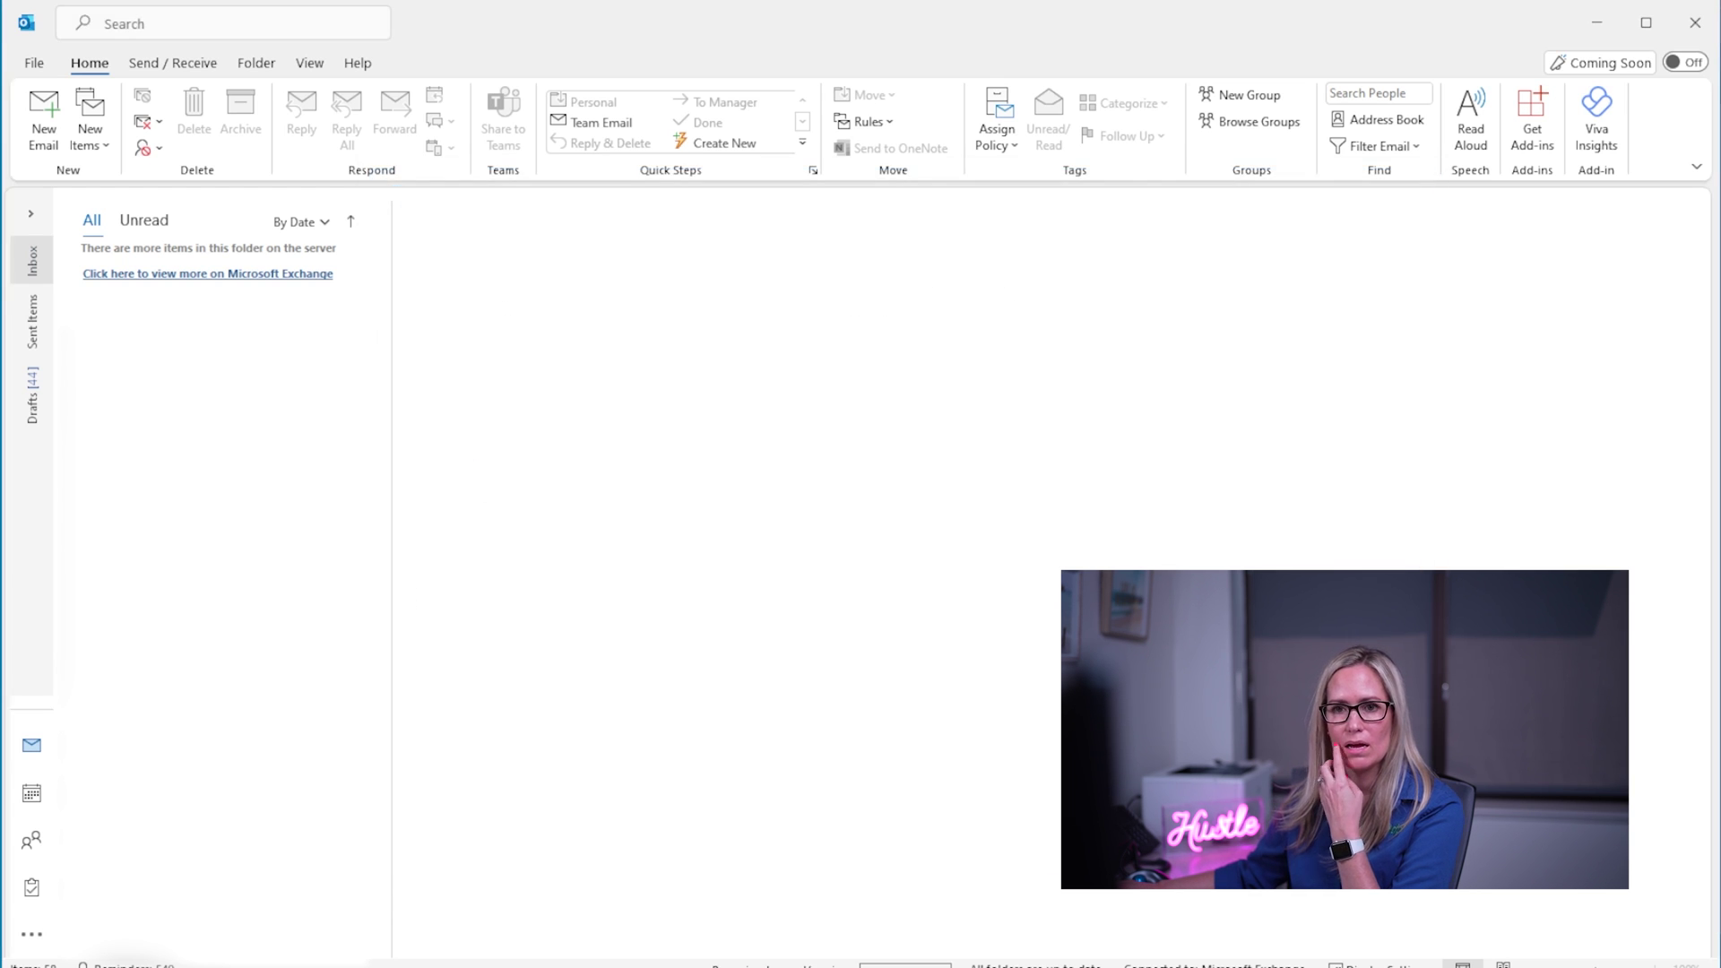
click(36, 323)
click(126, 296)
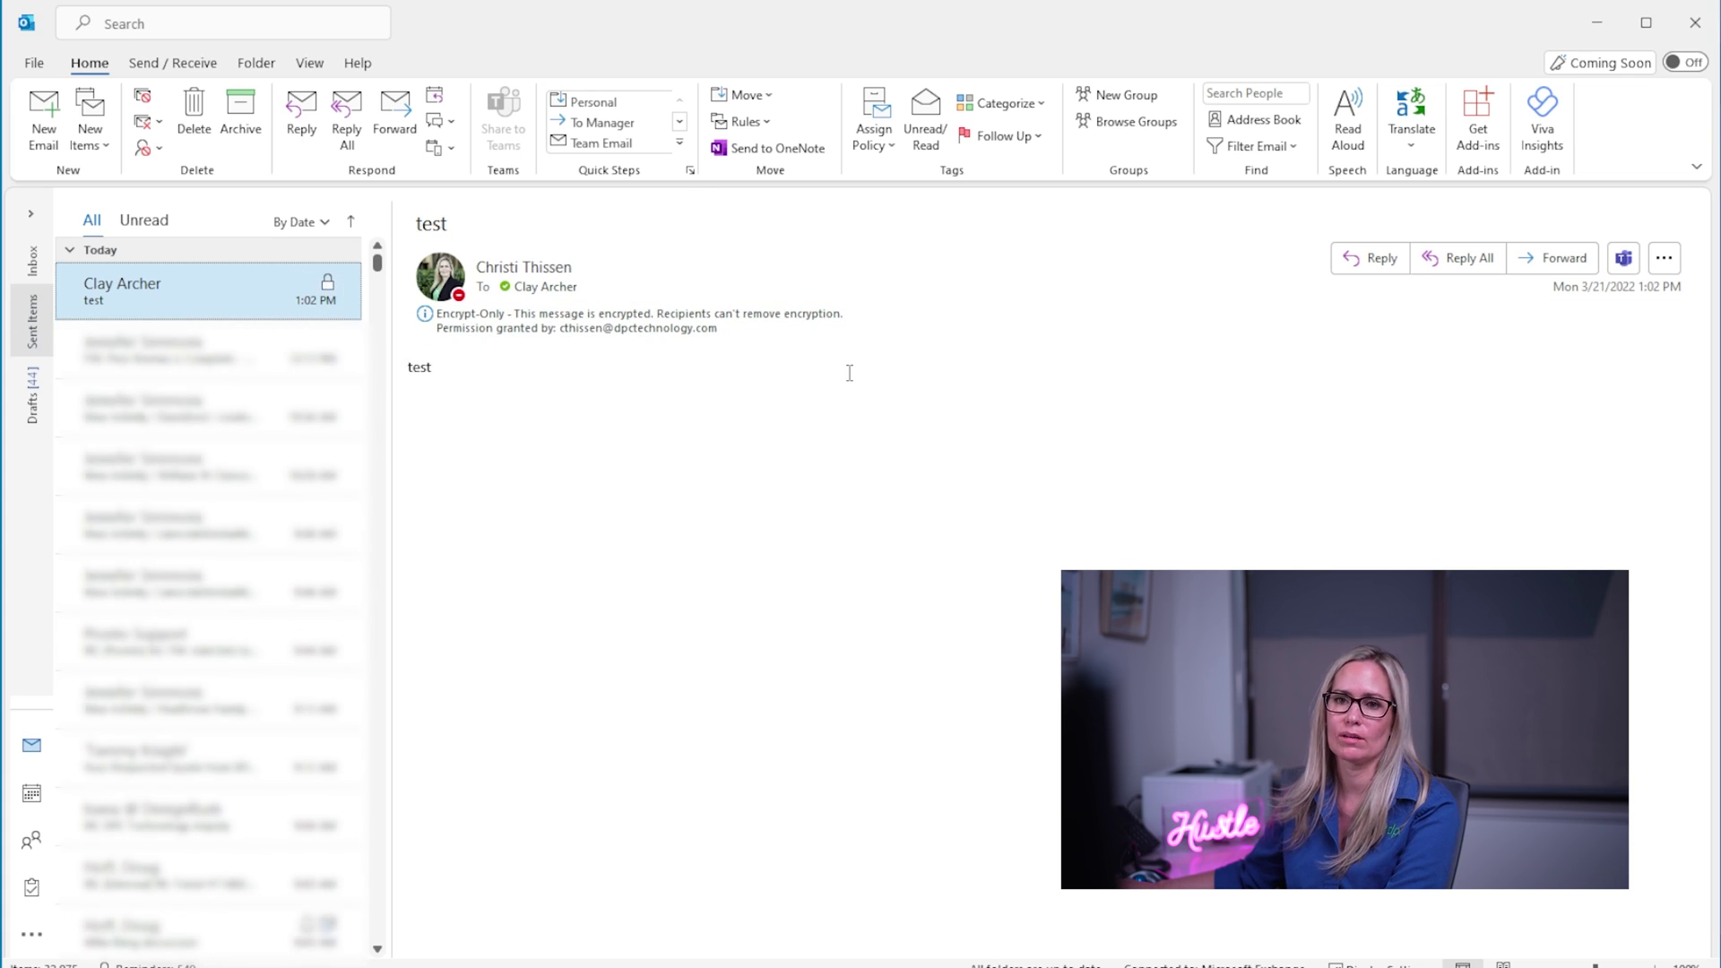
click(32, 261)
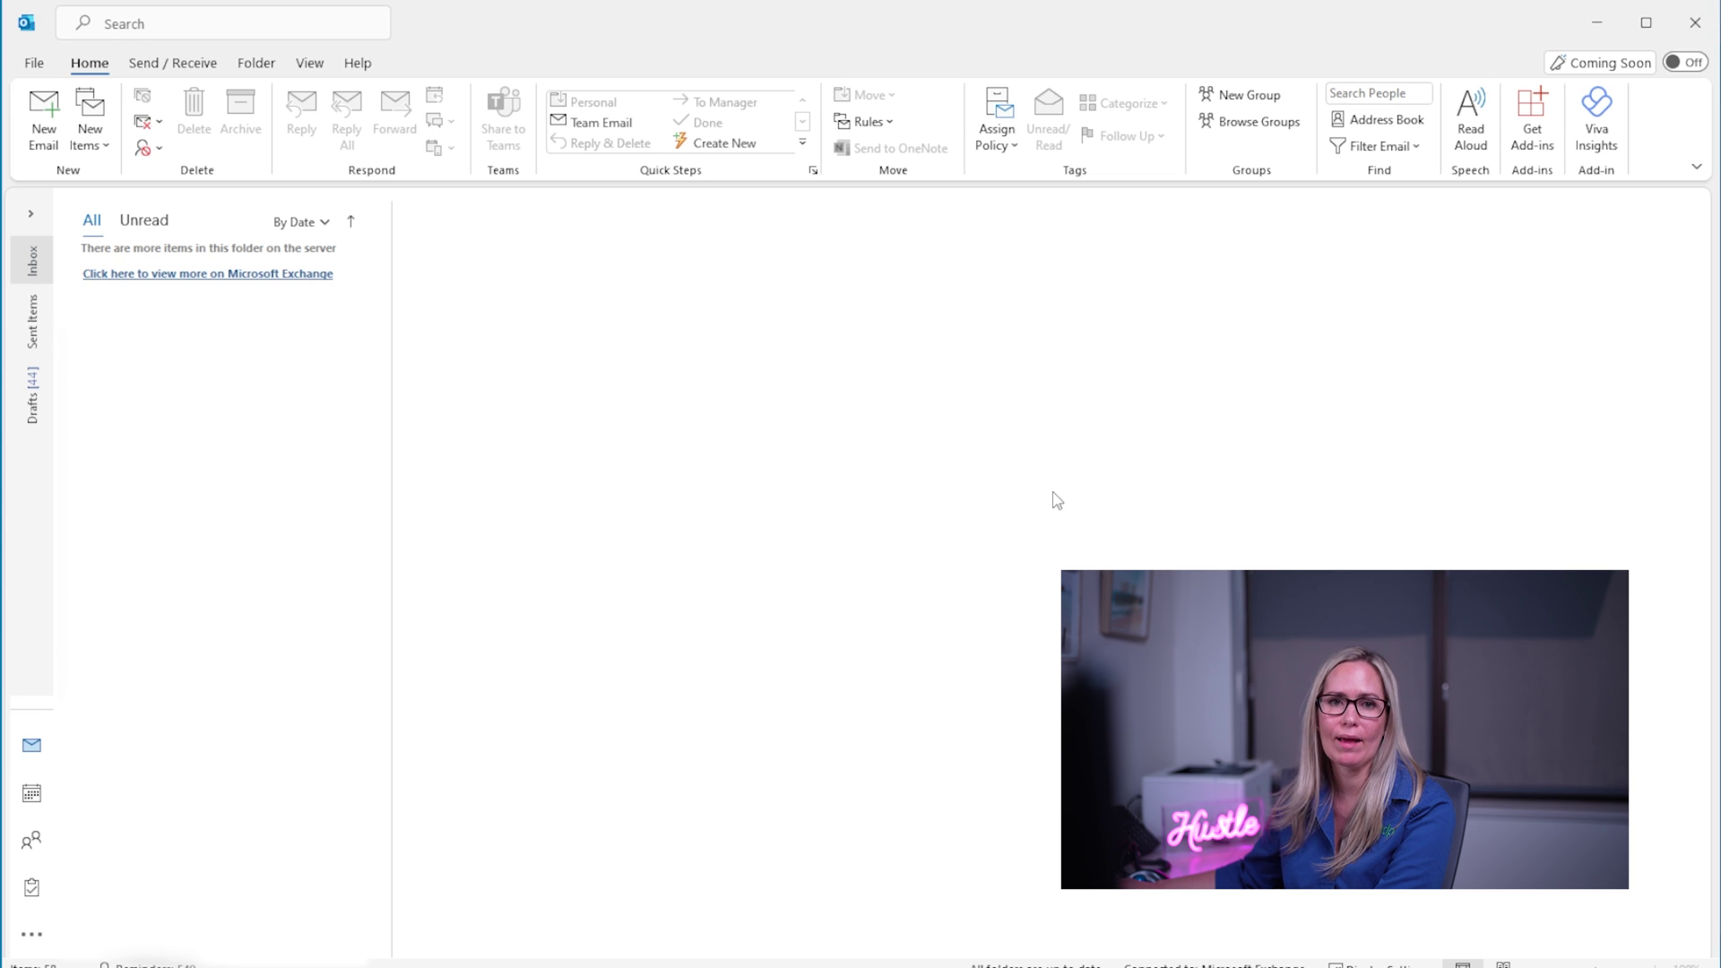
click(43, 117)
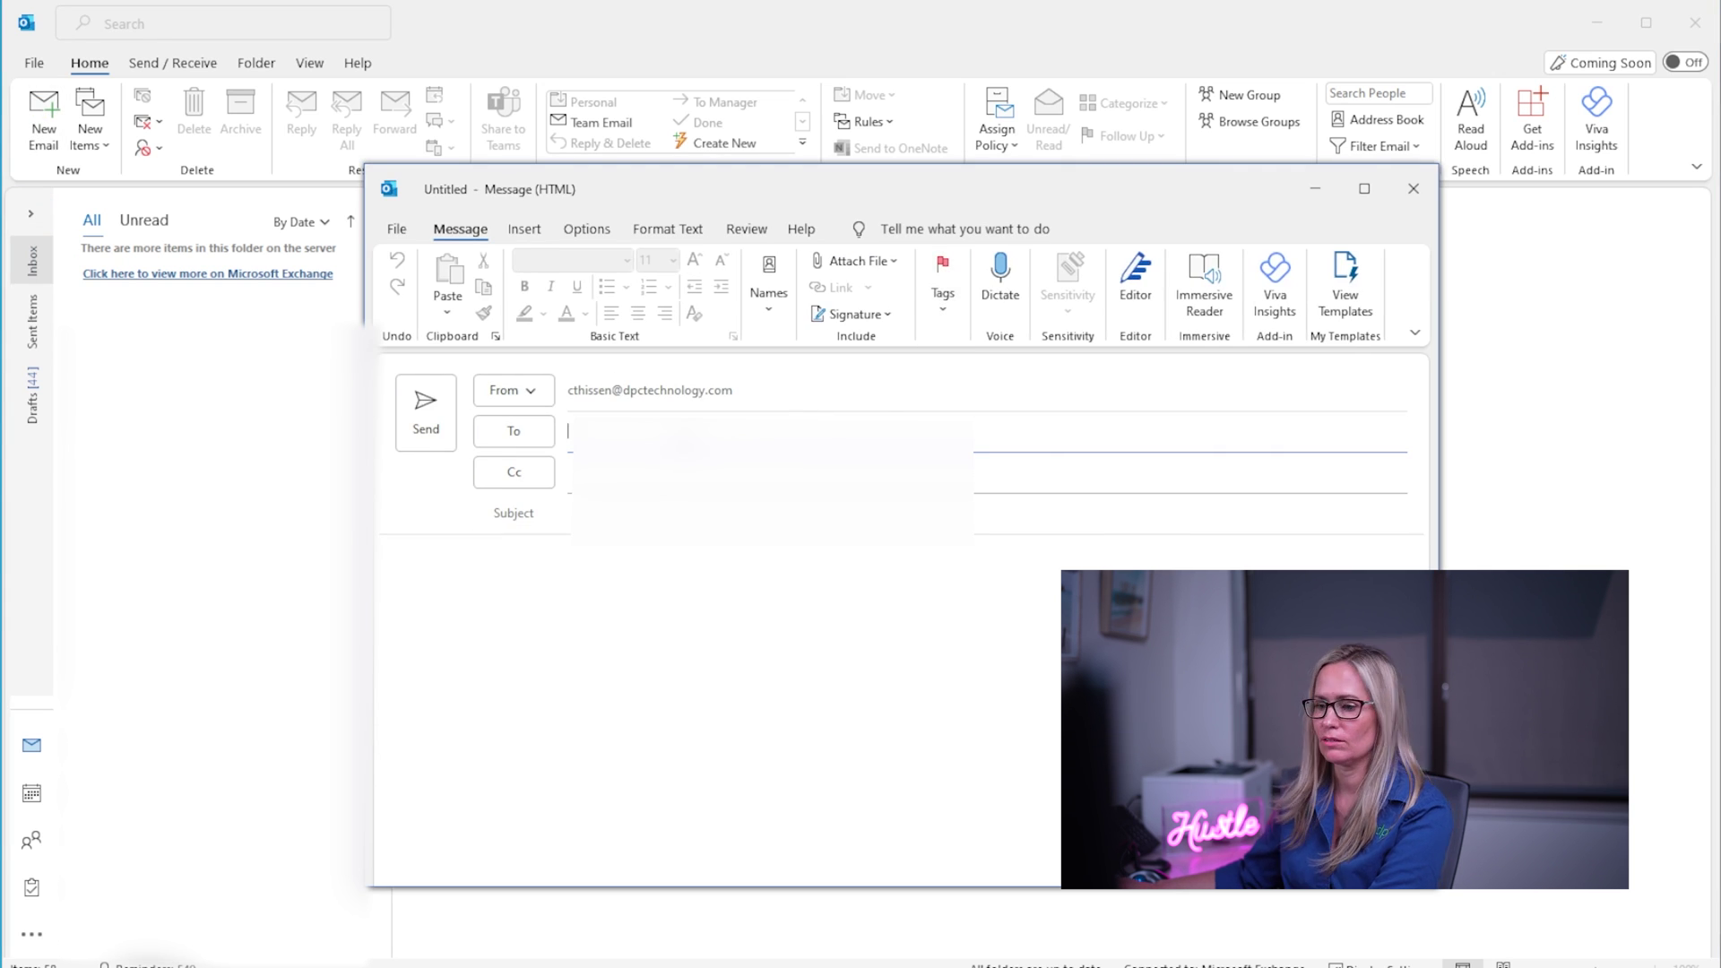
Step: Address the new email to the suggested outside recipient and turn on encryption
text(c)
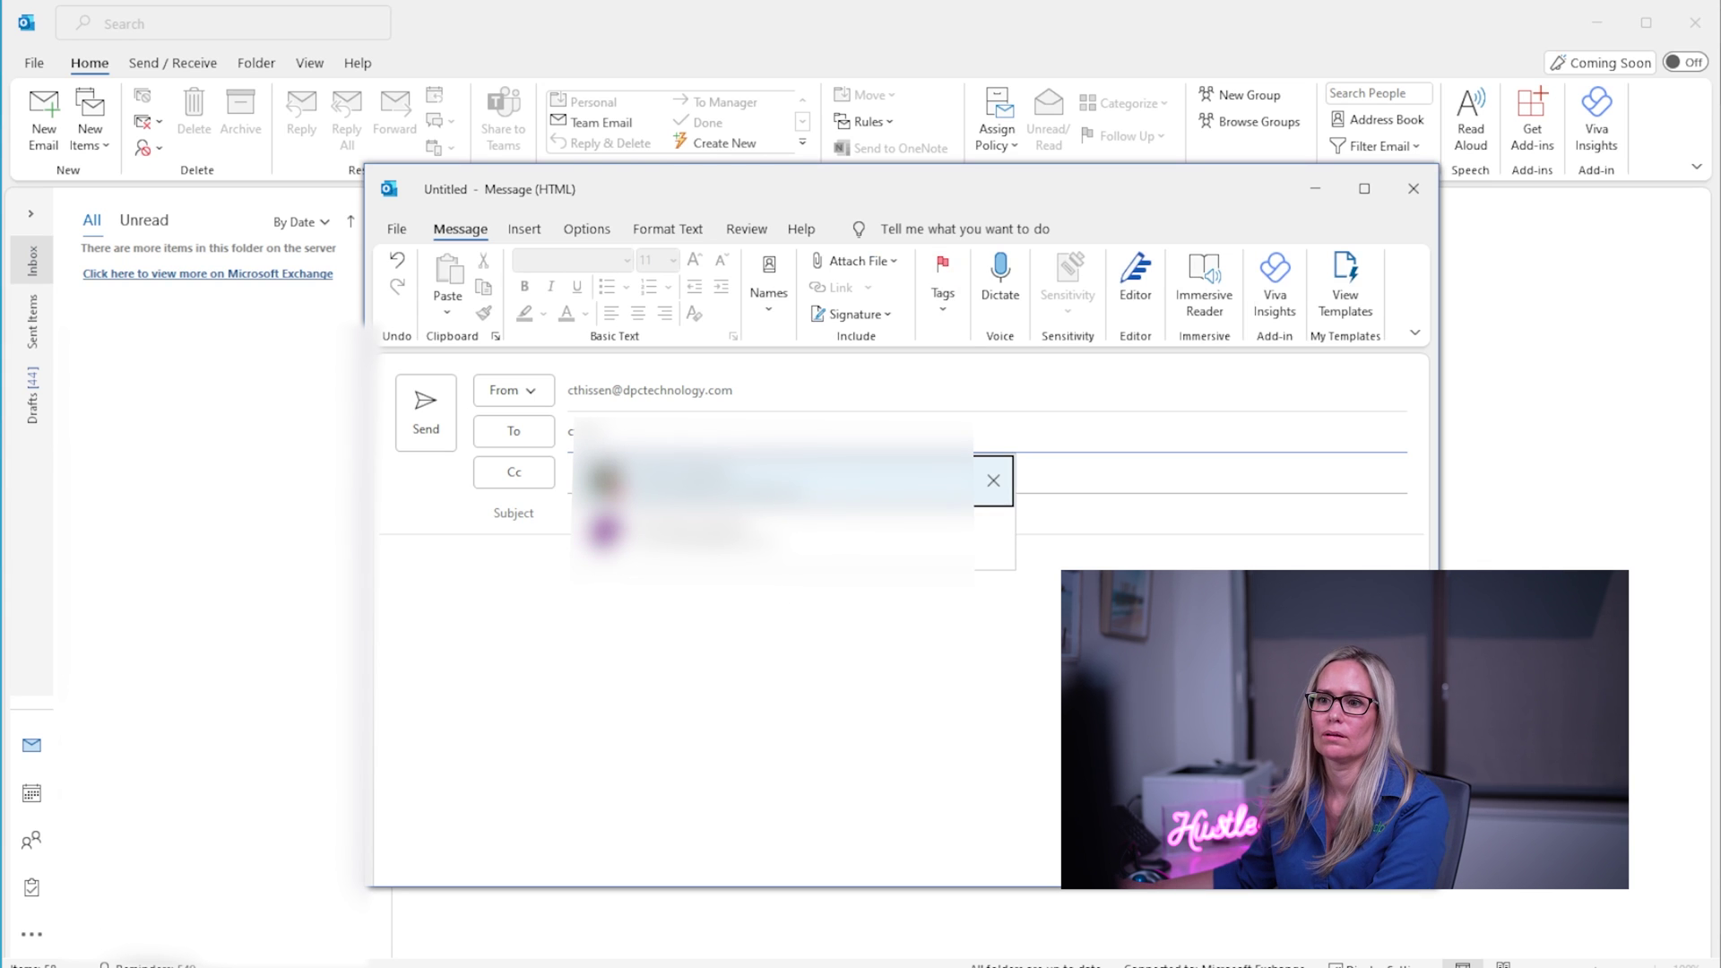
key(Return)
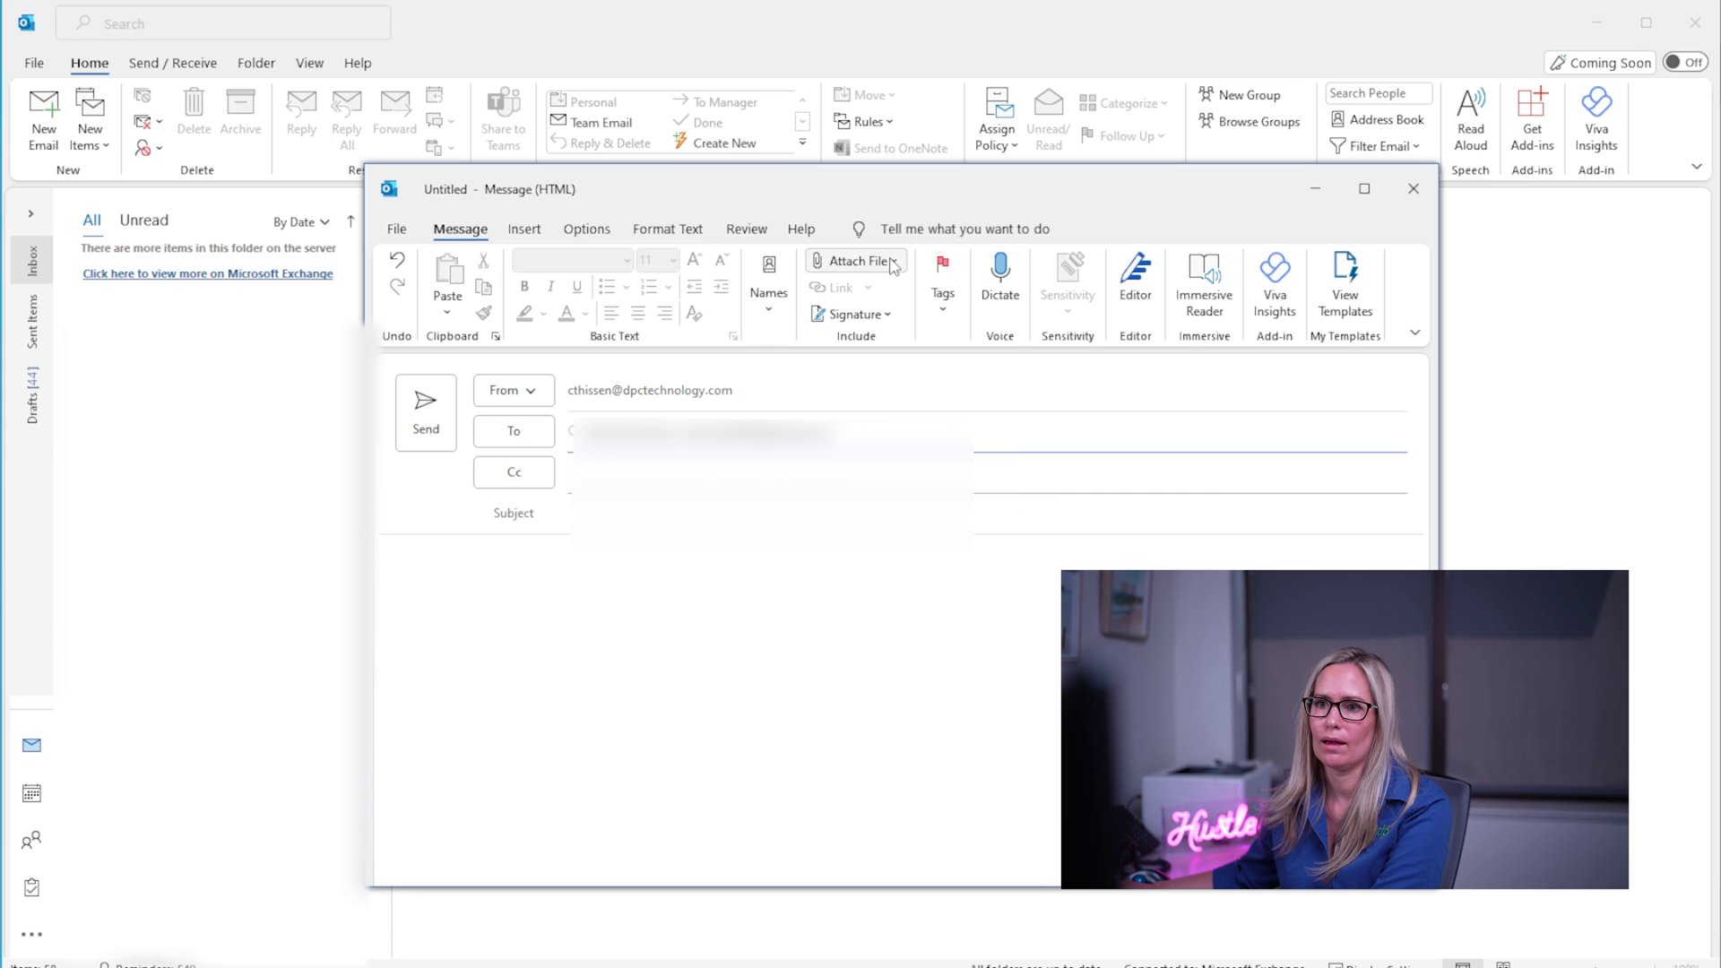
click(587, 231)
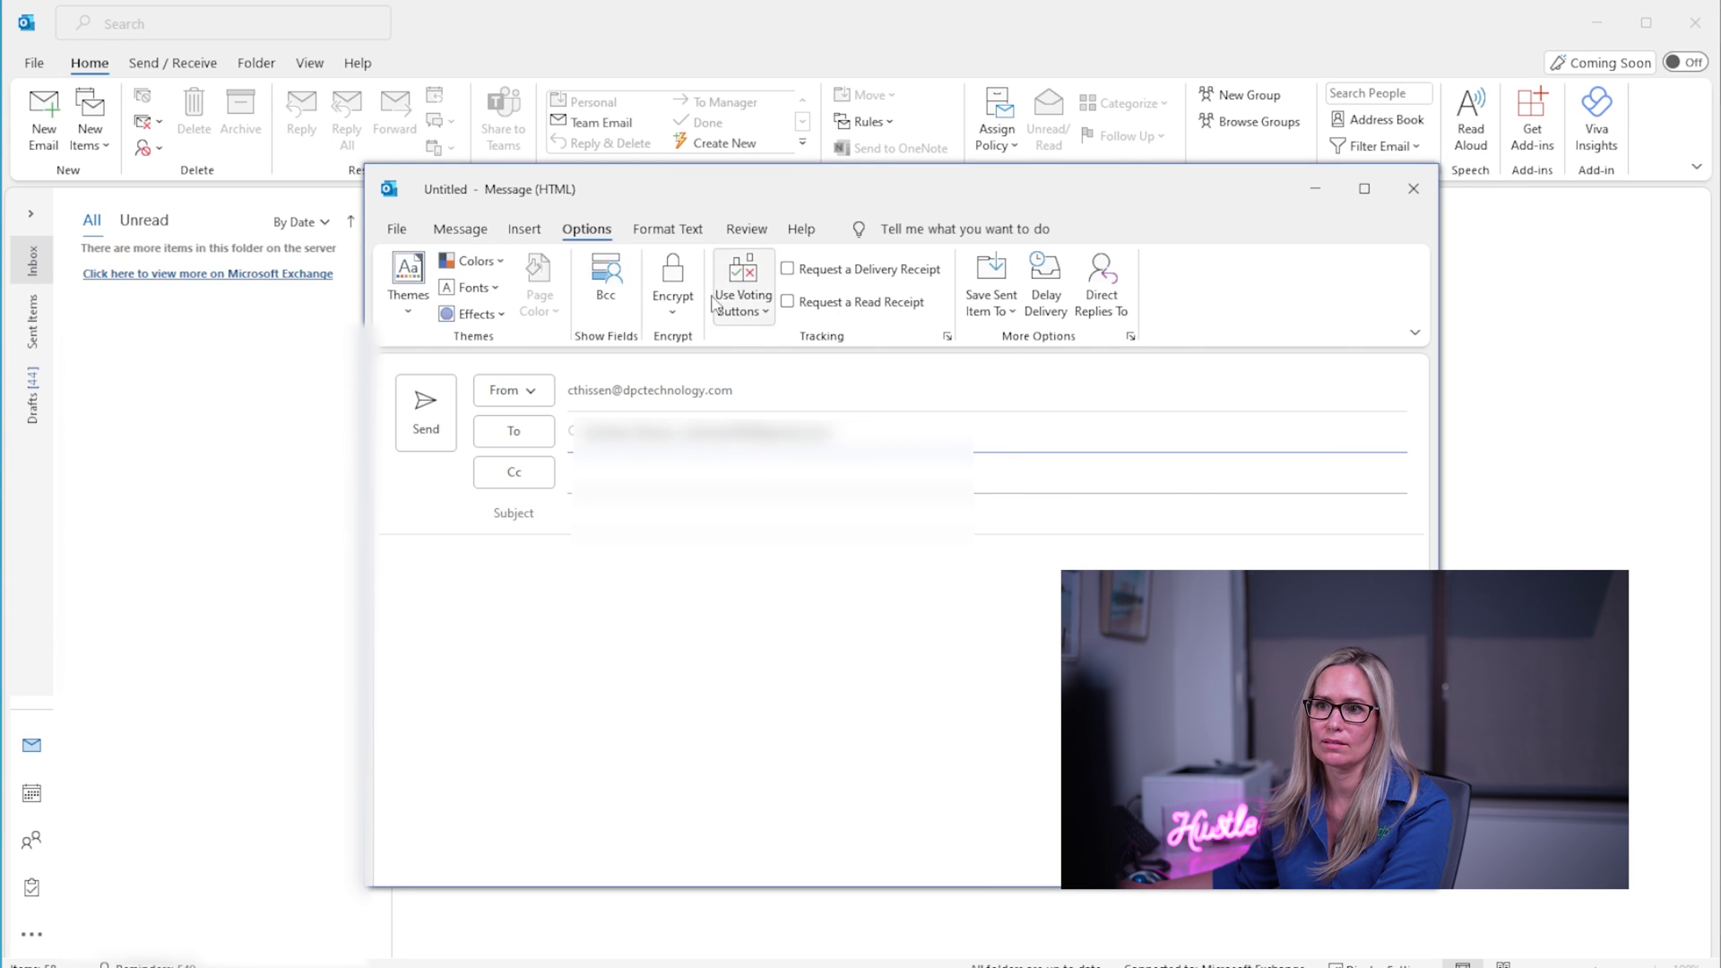
click(679, 289)
click(672, 312)
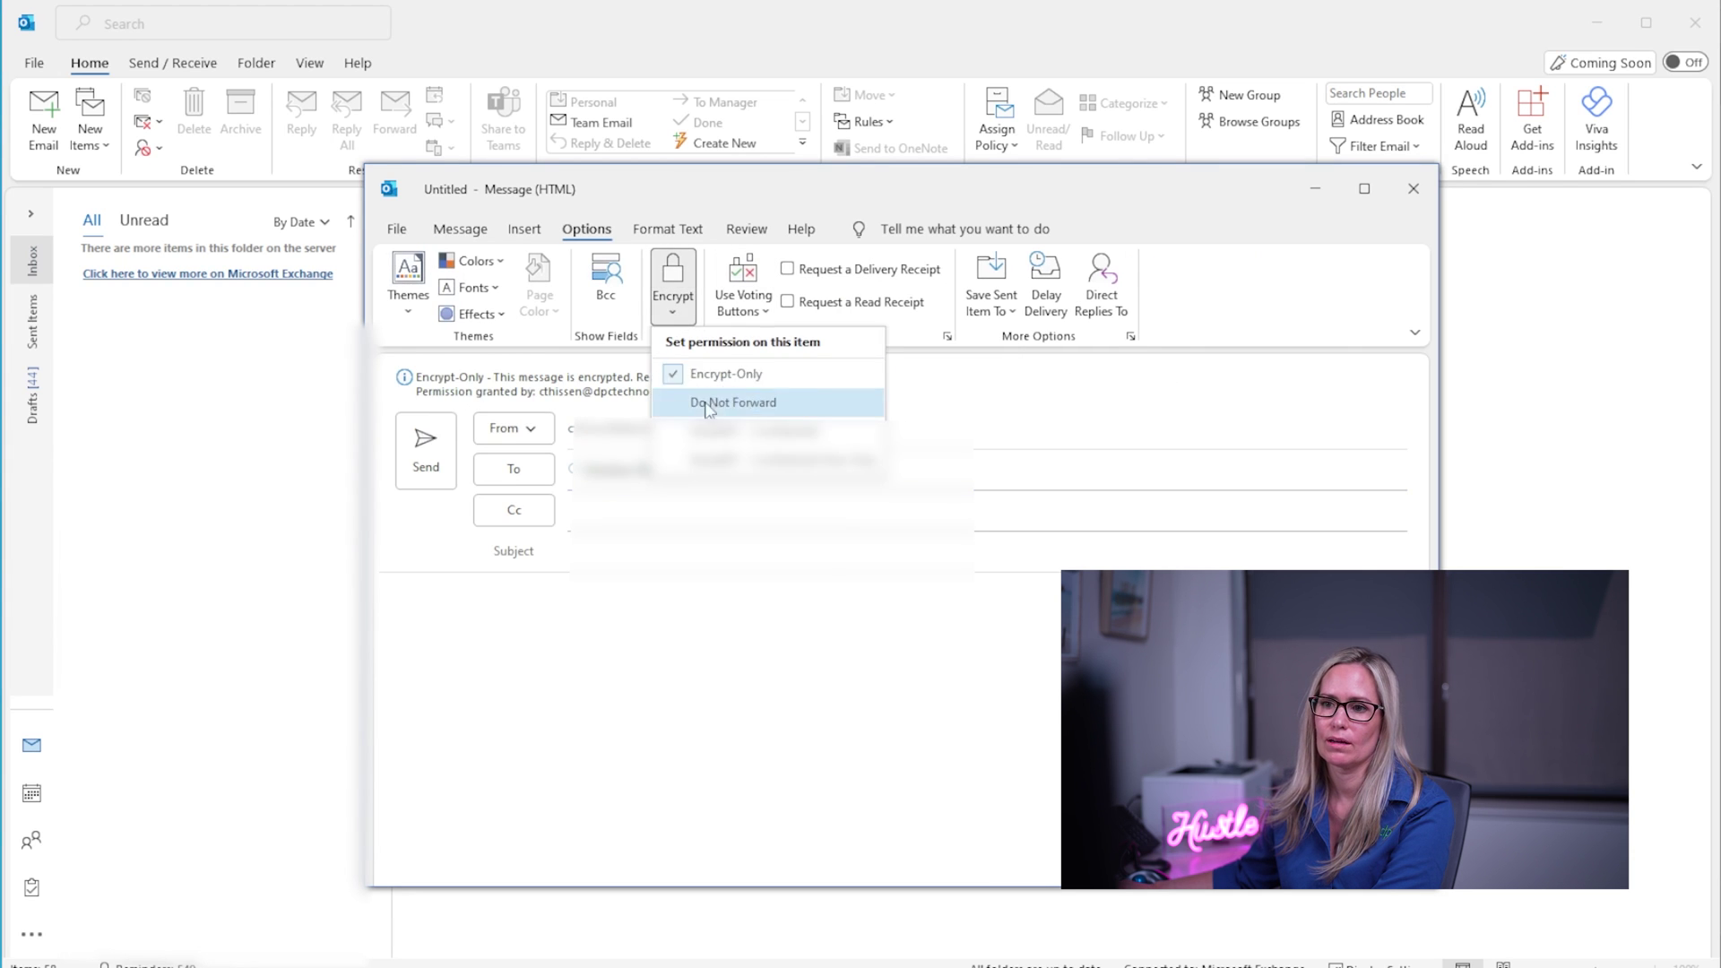
Step: Keep Encrypt-Only, enter 'test' as subject and body, and send it
click(717, 551)
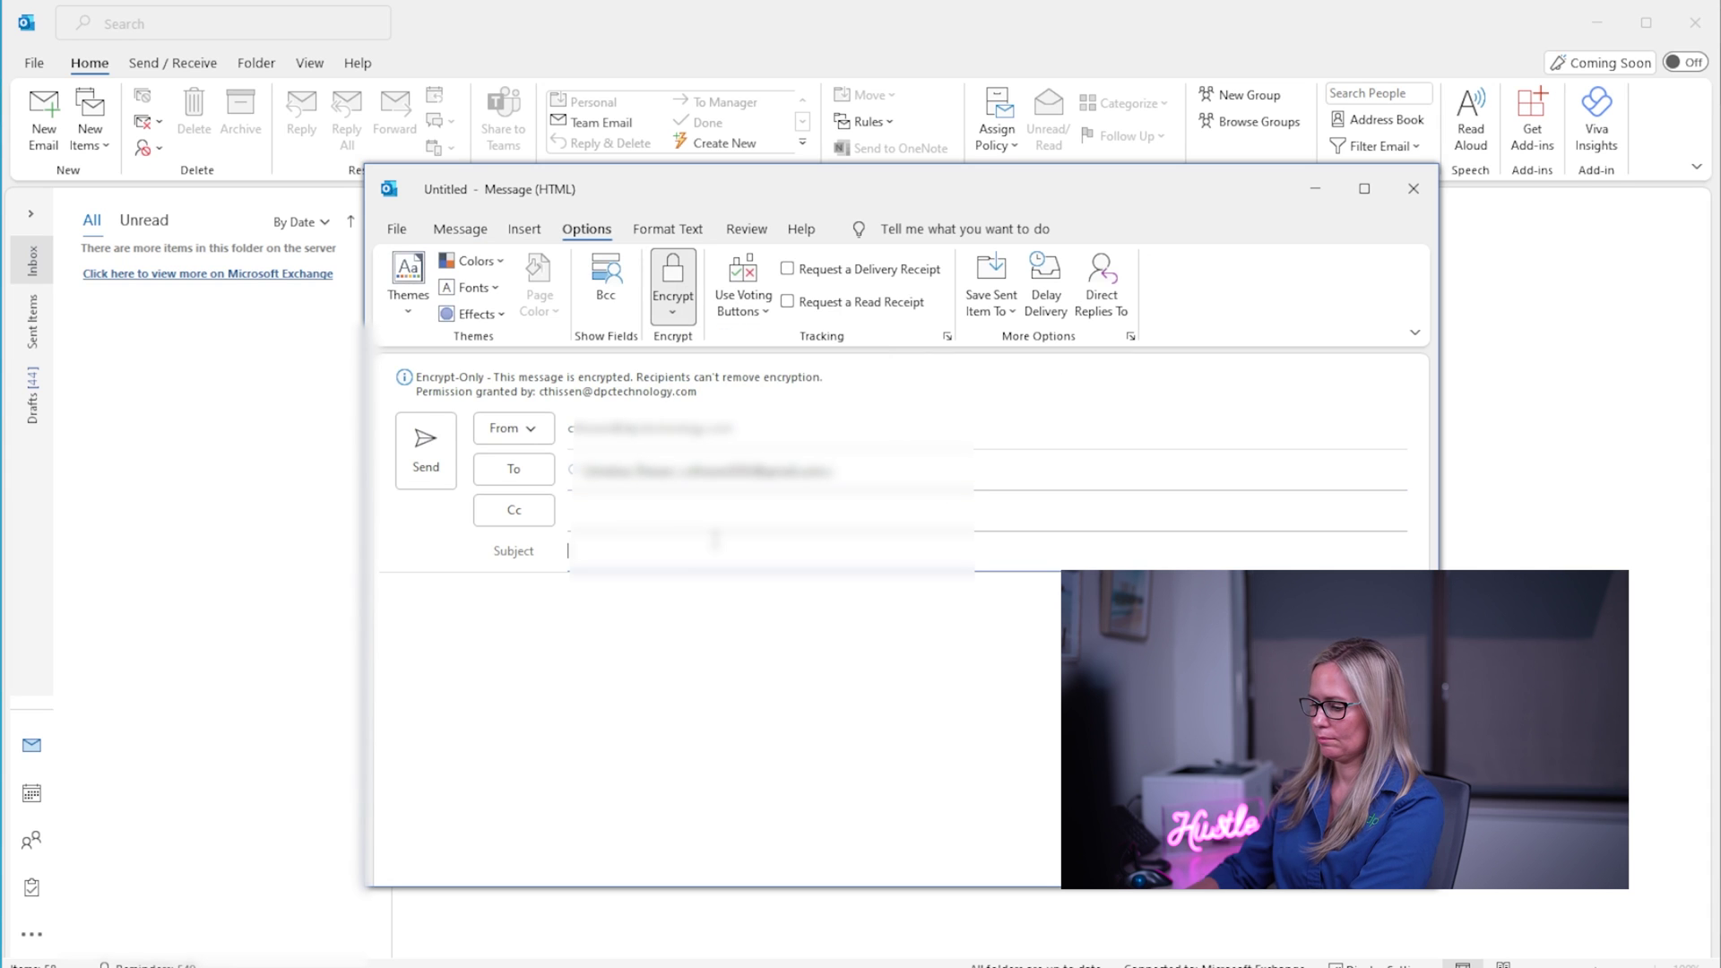
text(test)
click(740, 759)
text(test)
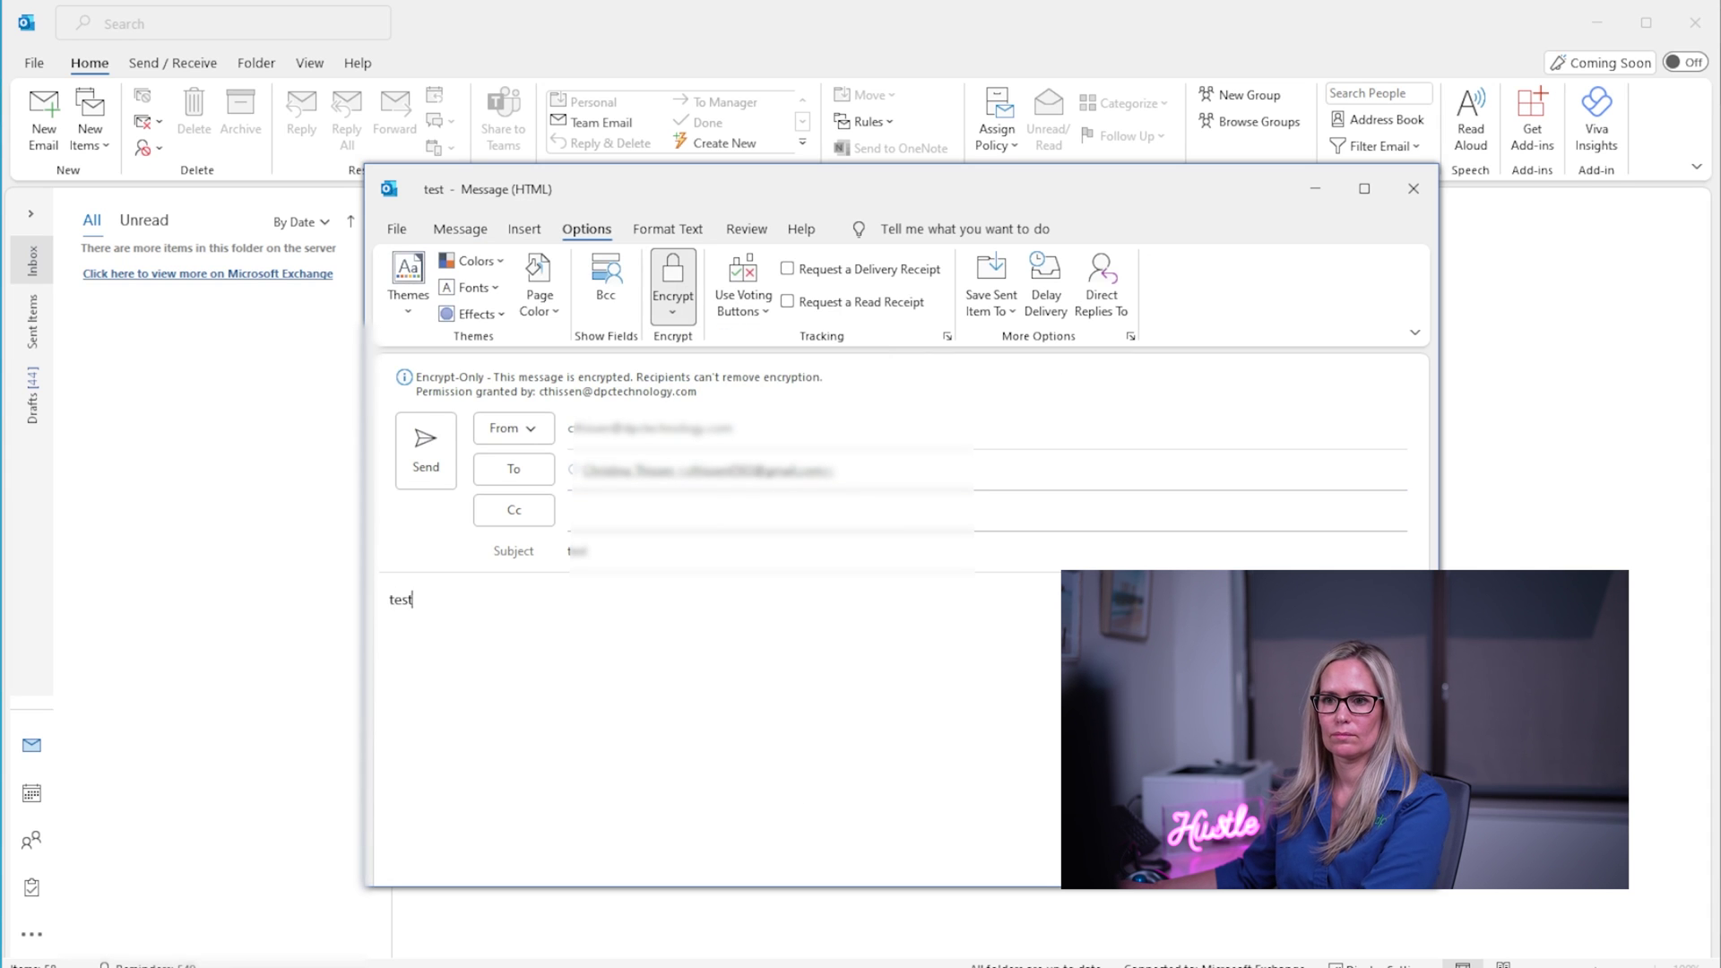
click(425, 448)
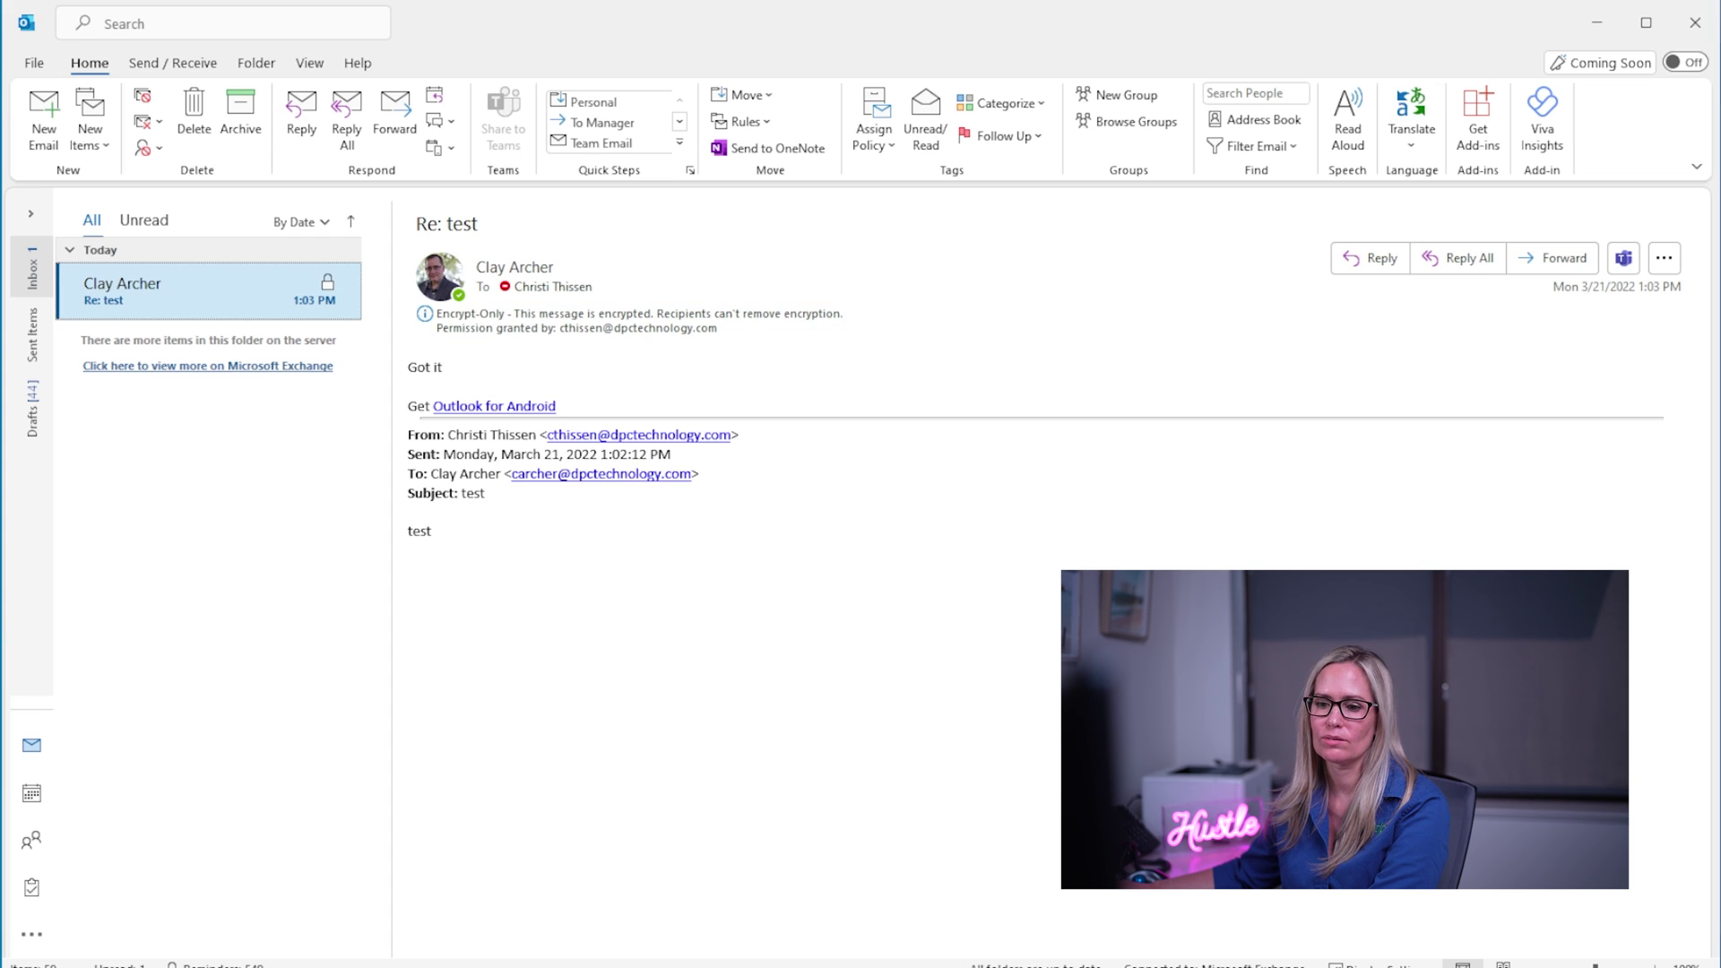
Step: In Gmail in Chrome, open the protected message and choose one-time passcode sign-in
mouse_move(632, 959)
click(699, 933)
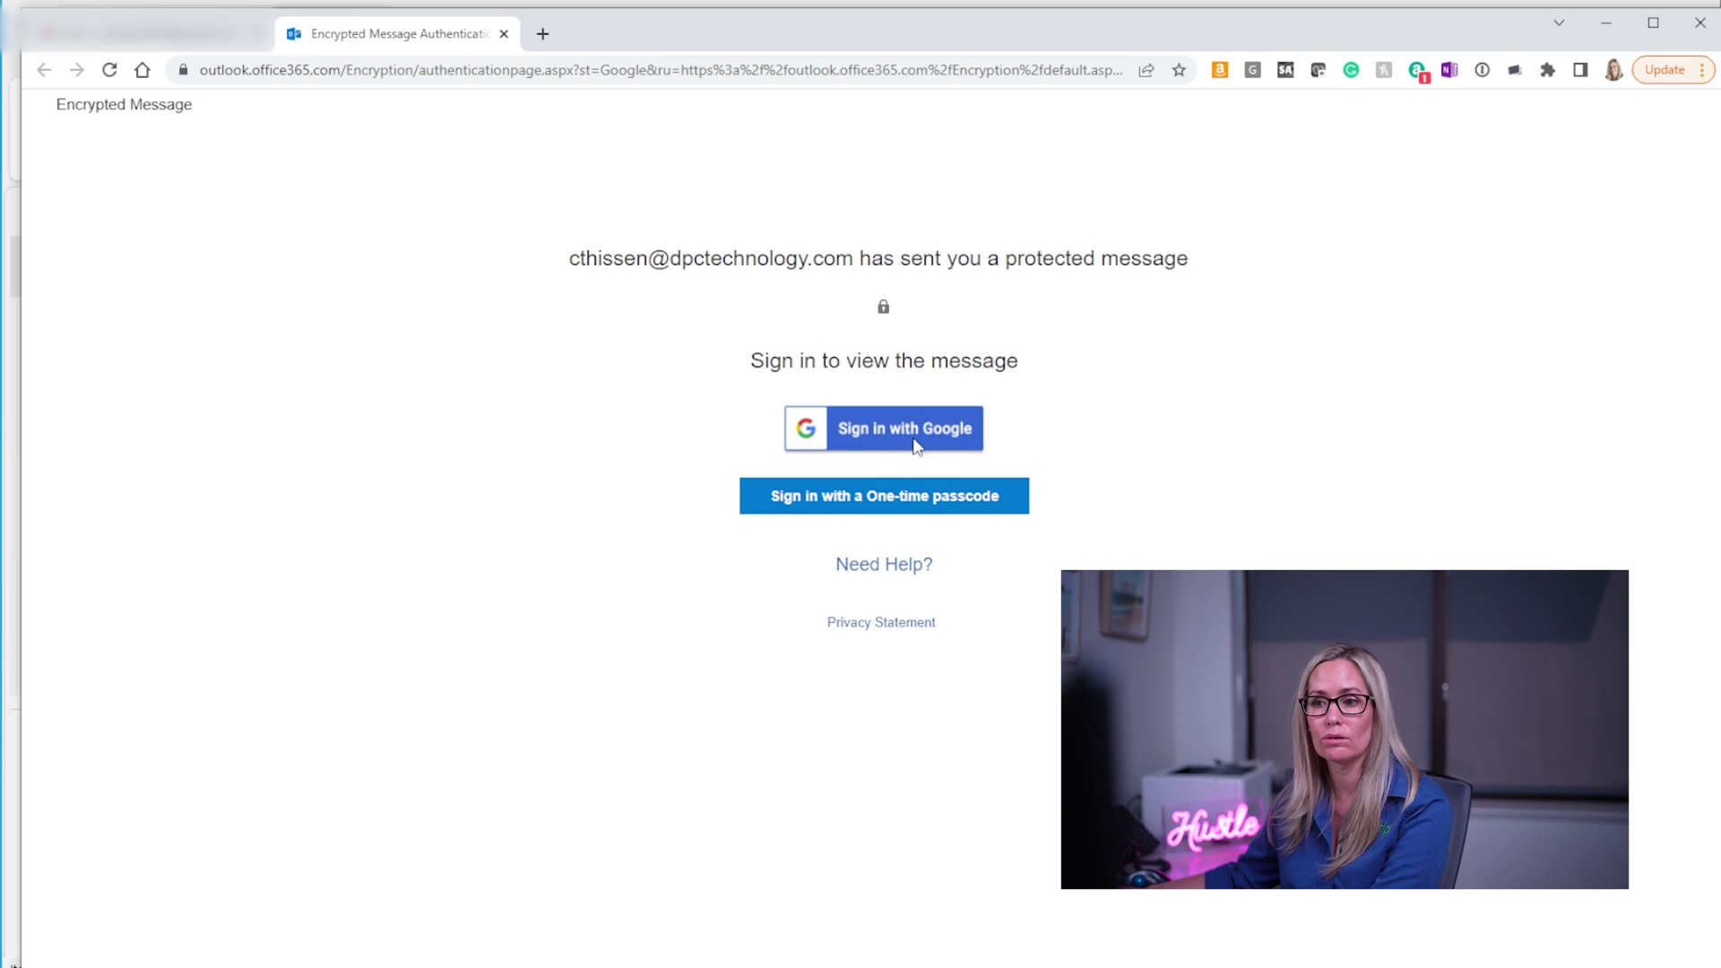
click(837, 508)
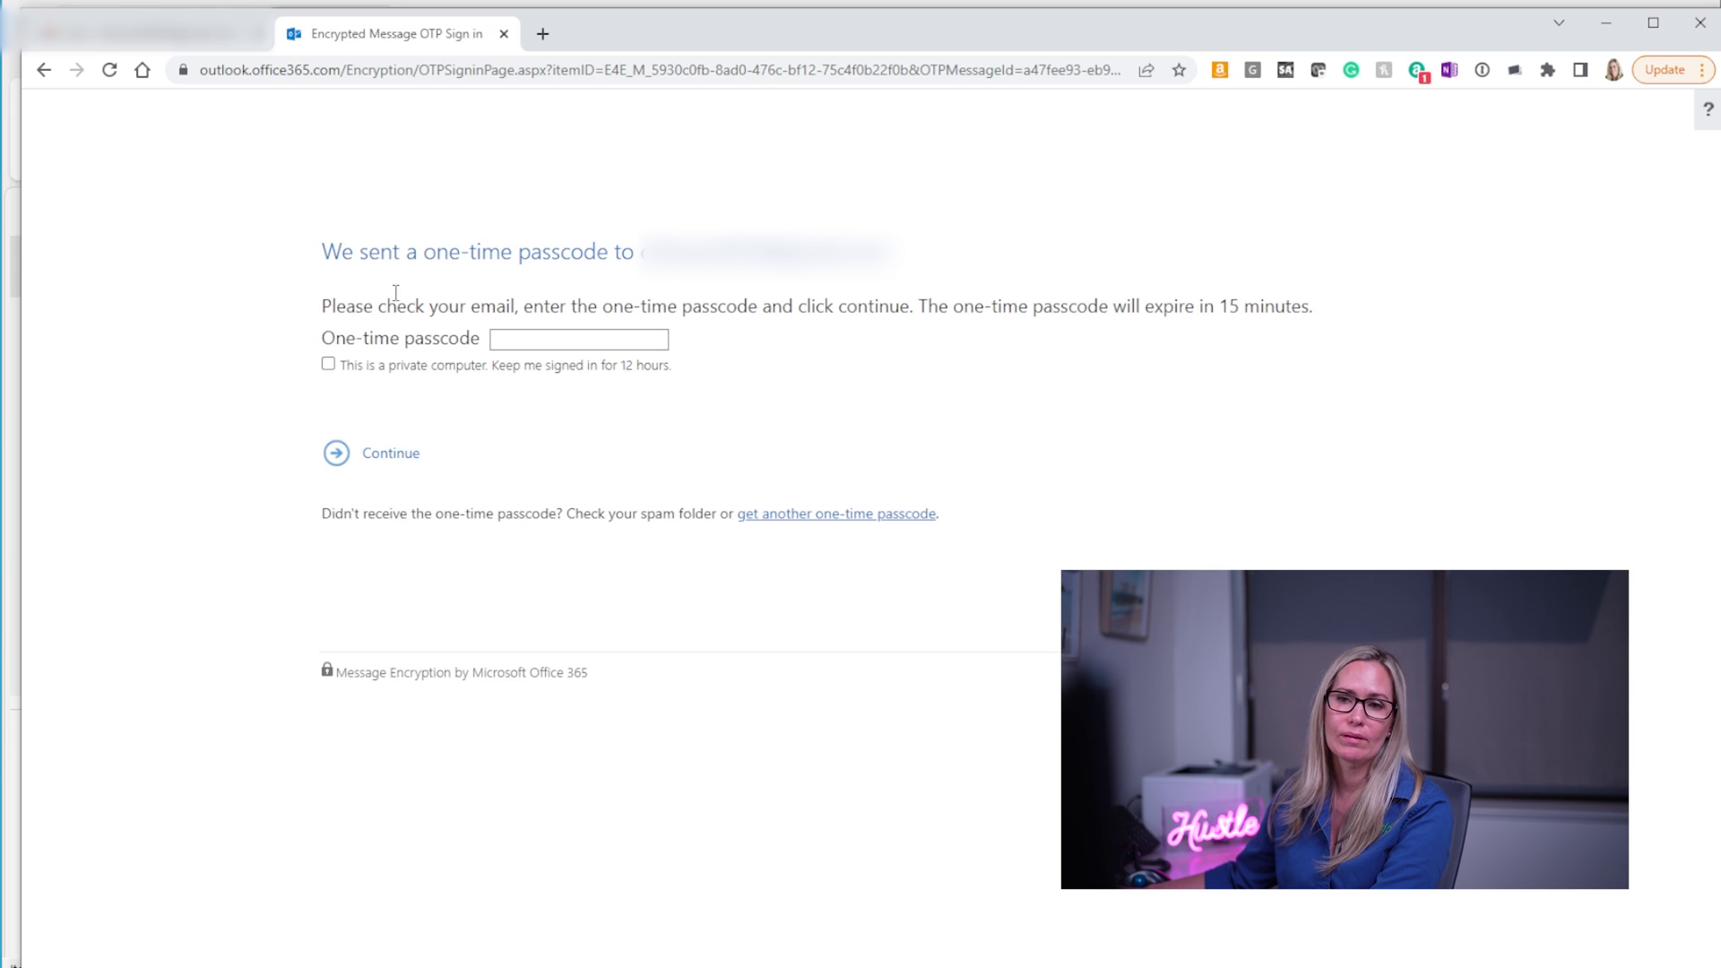
Step: Copy the code from the one-time passcode email in Gmail
click(170, 33)
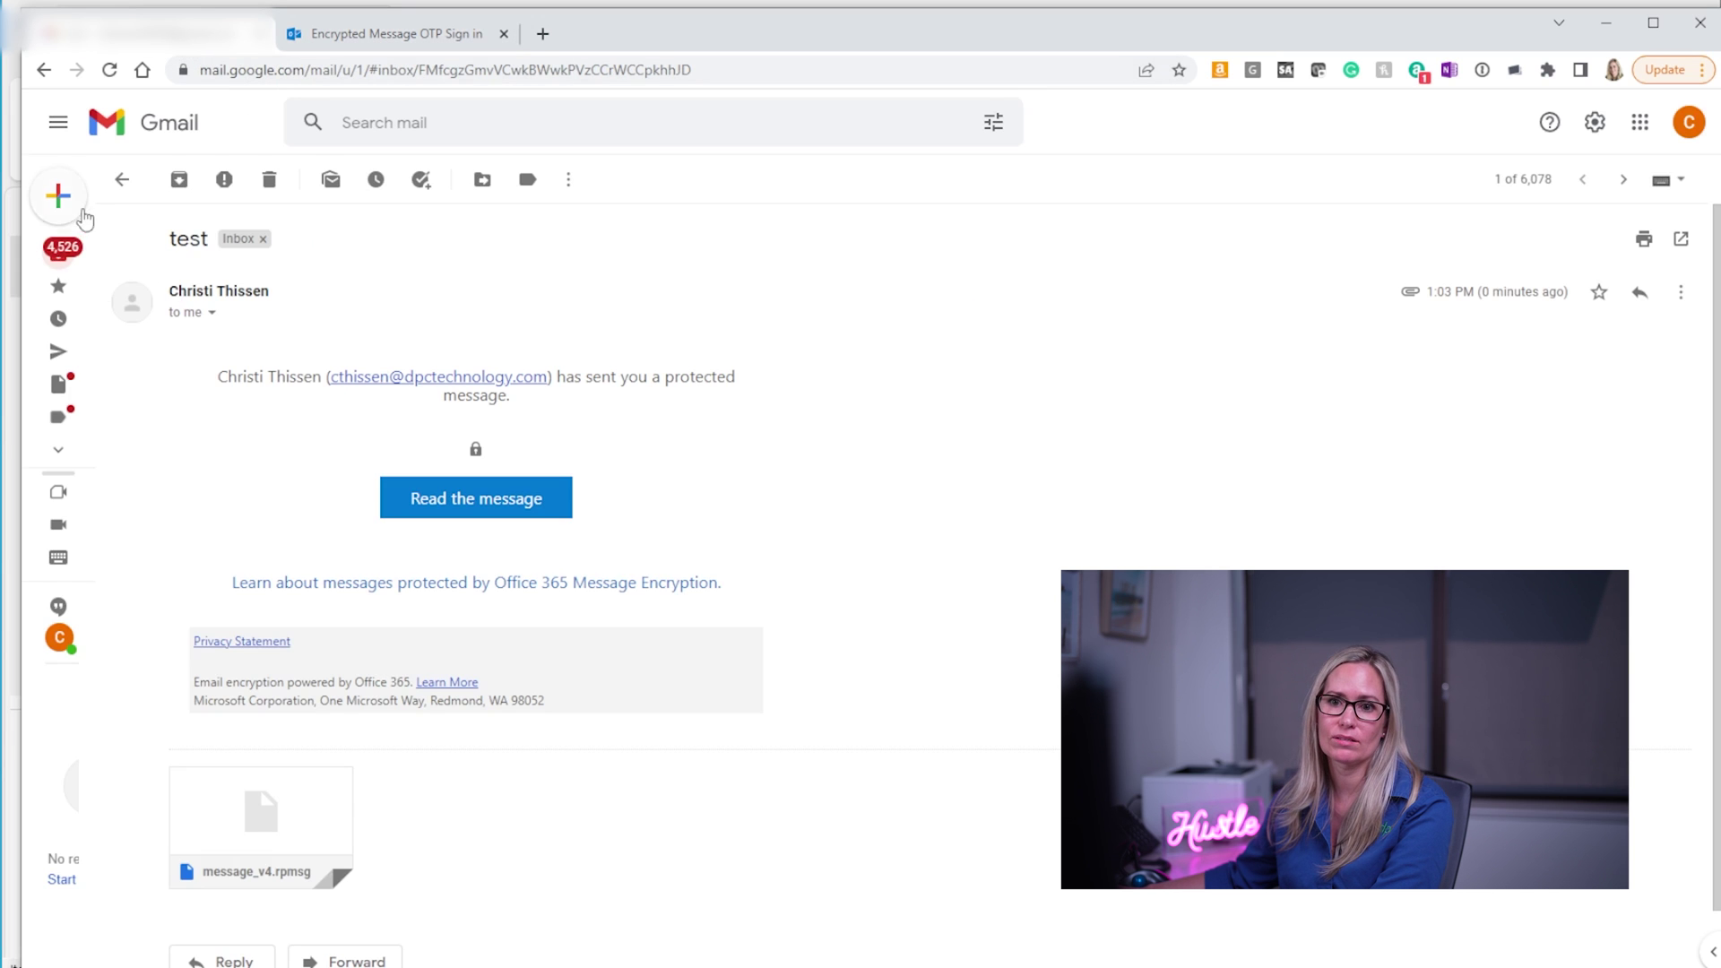
click(122, 179)
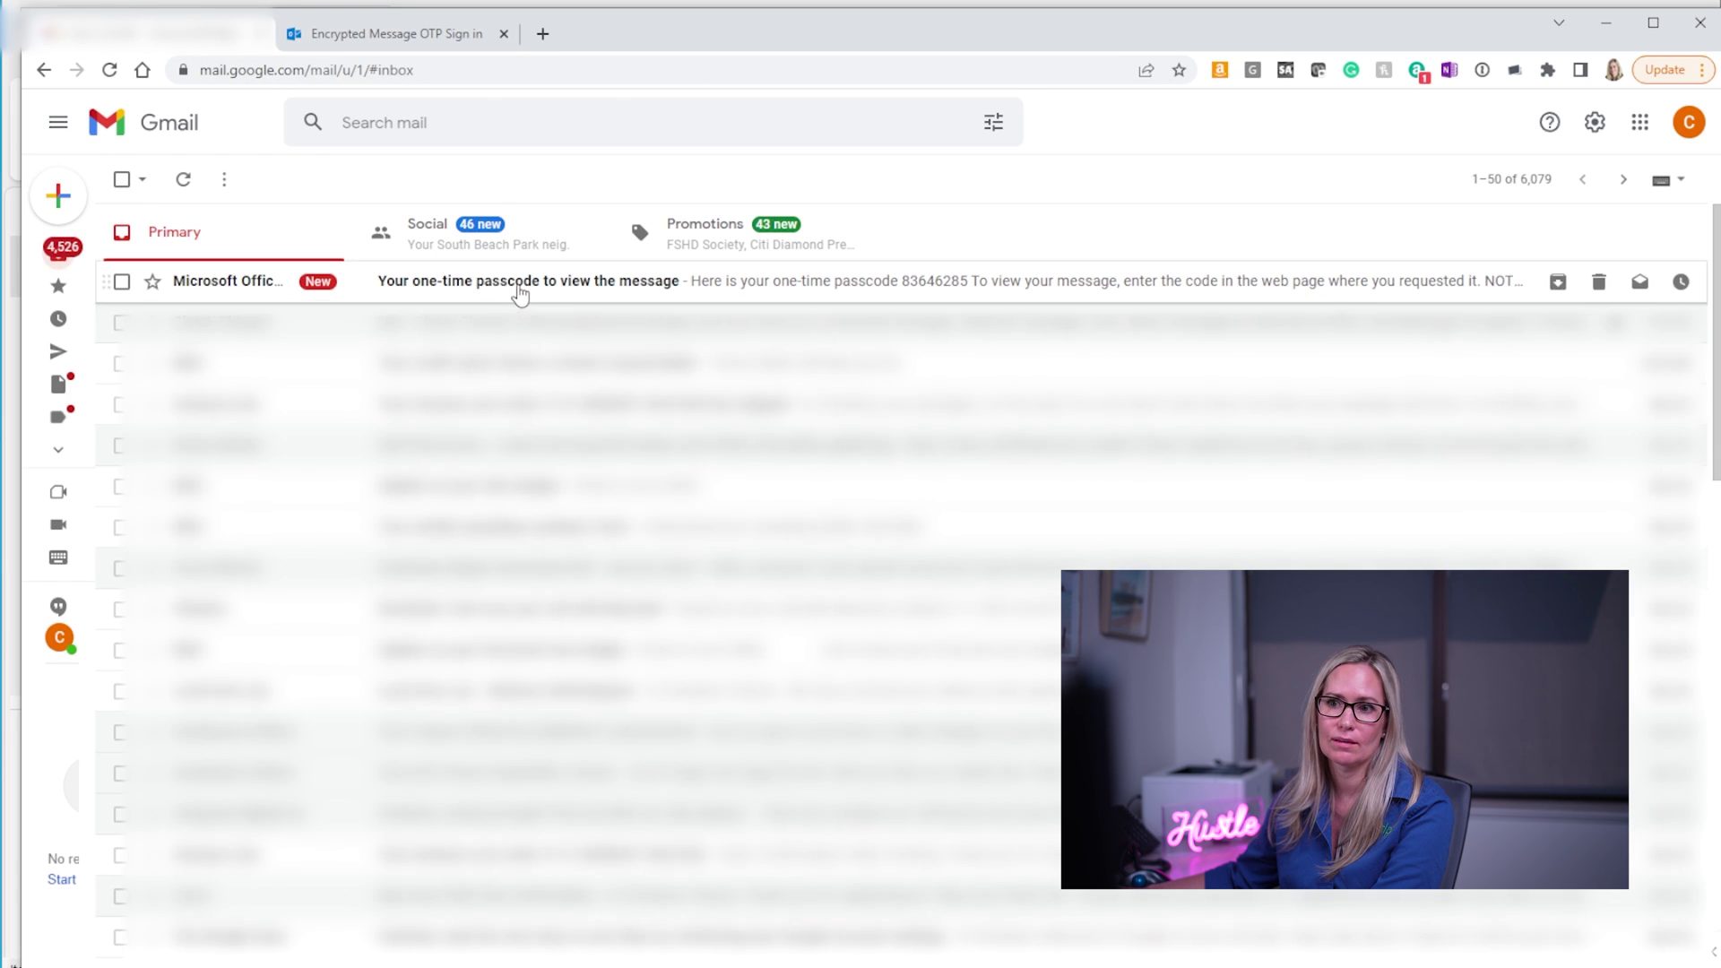
click(520, 283)
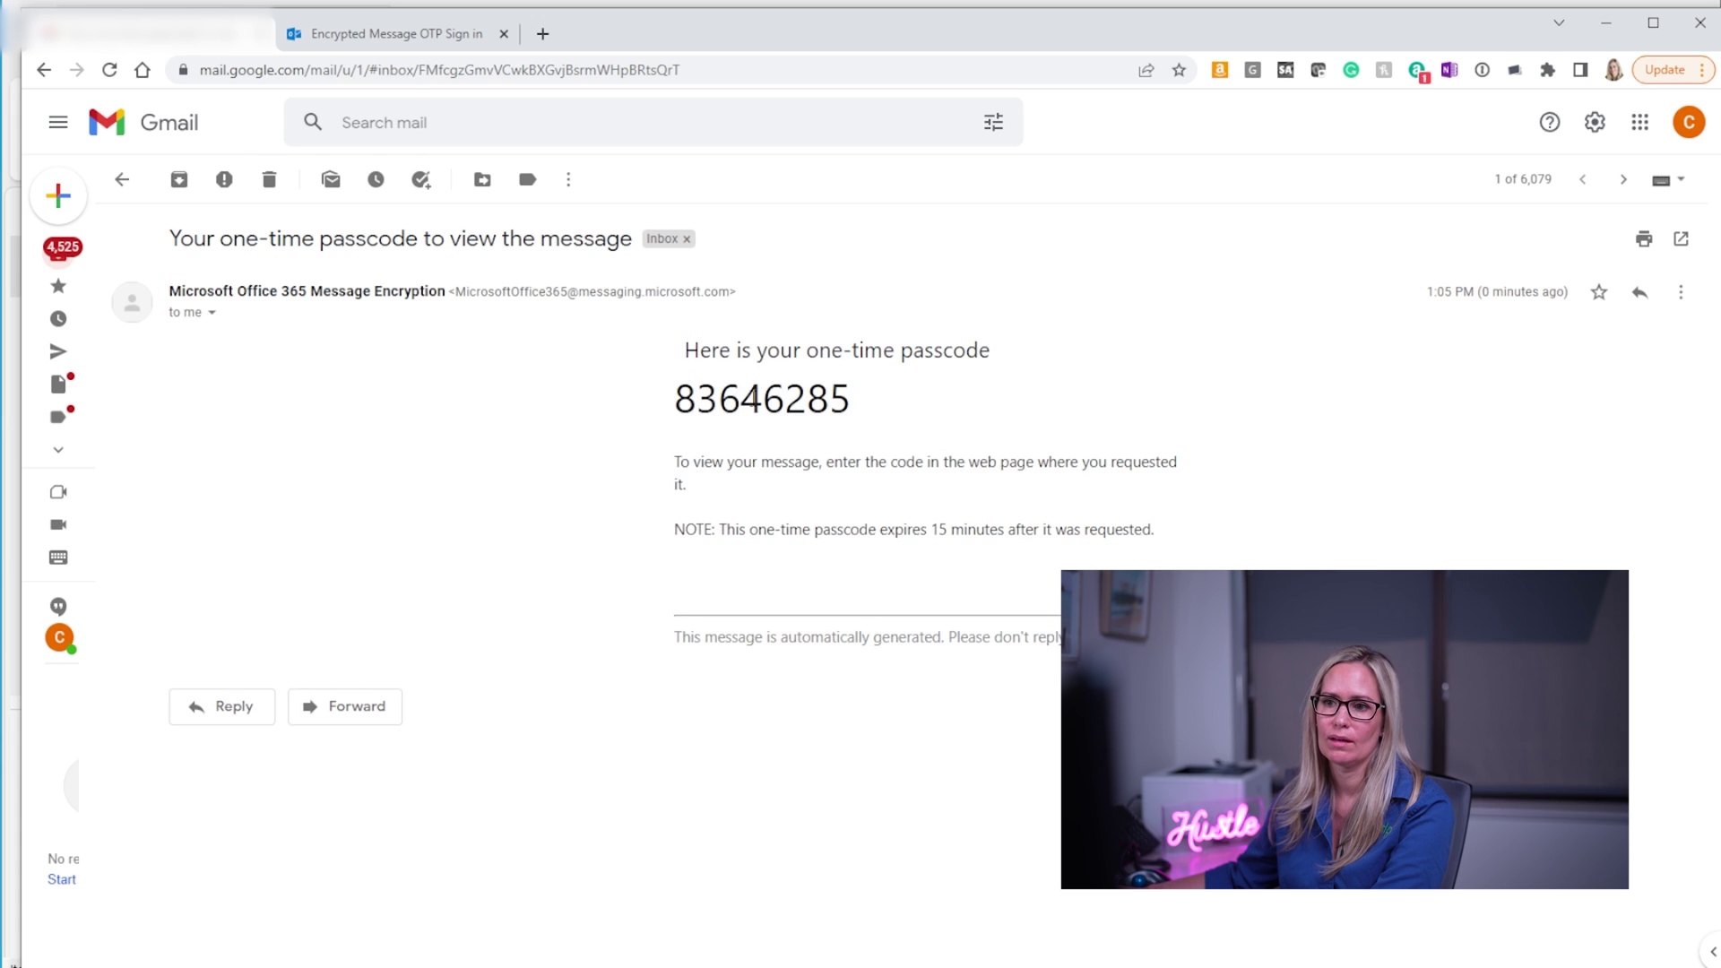
double_click(757, 398)
right_click(753, 395)
click(807, 410)
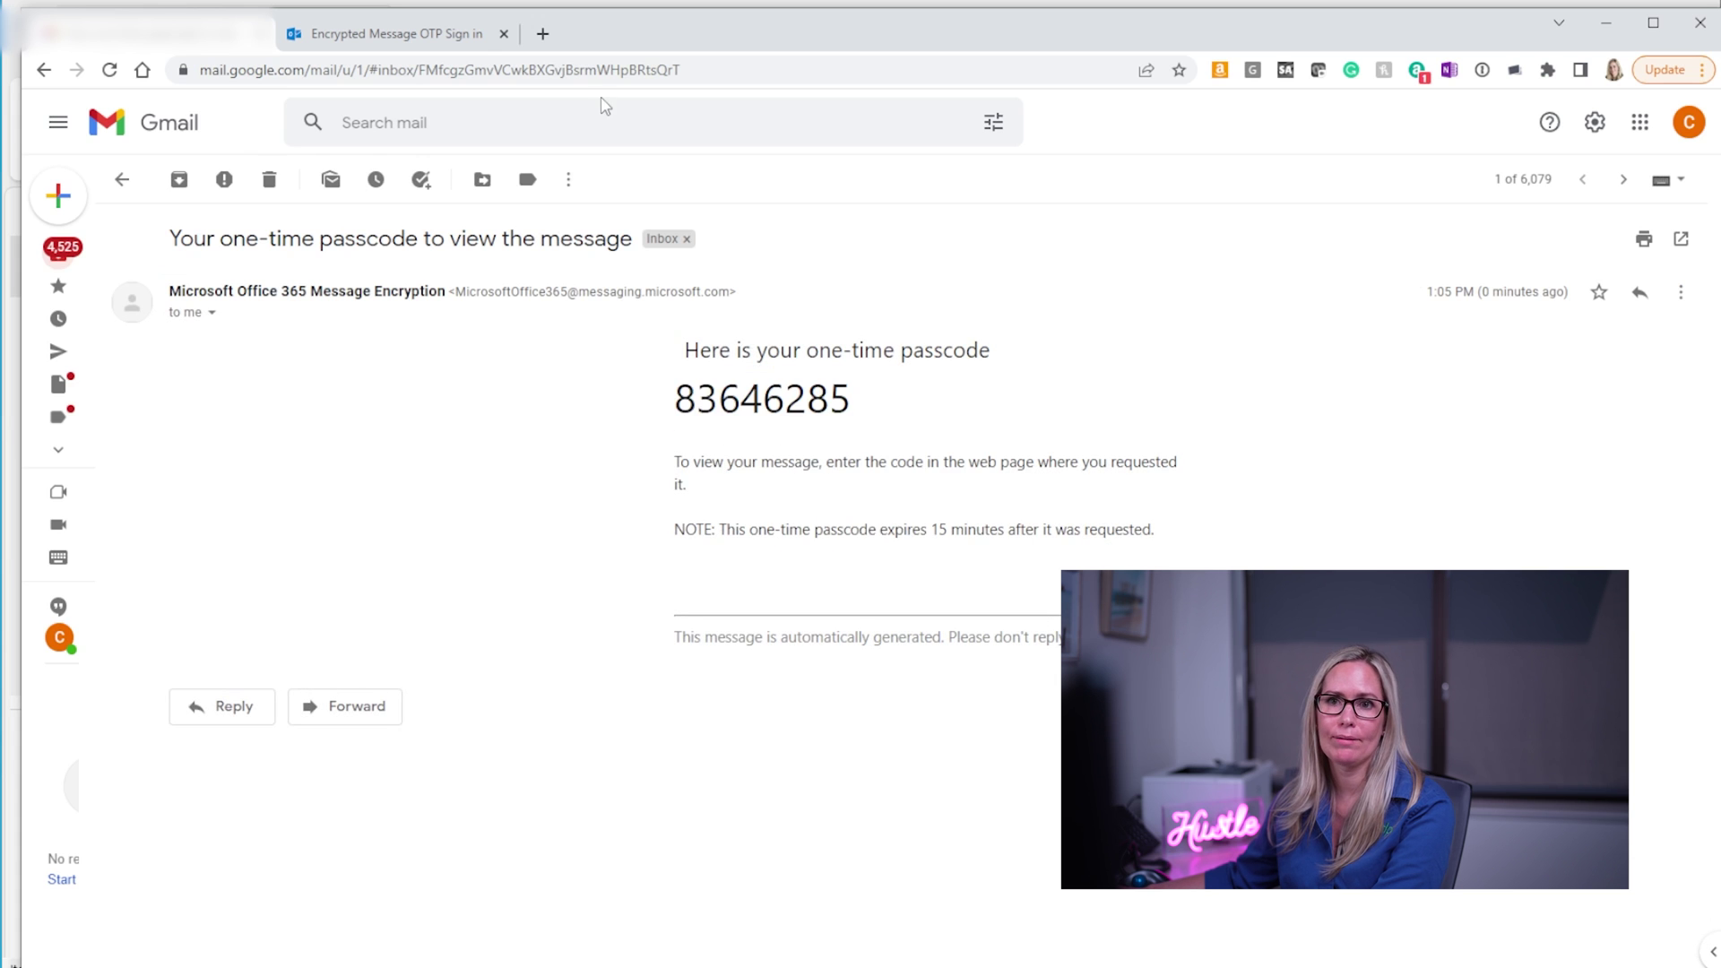
Step: Paste the passcode into the sign-in field and submit it to open the message
click(413, 25)
right_click(563, 338)
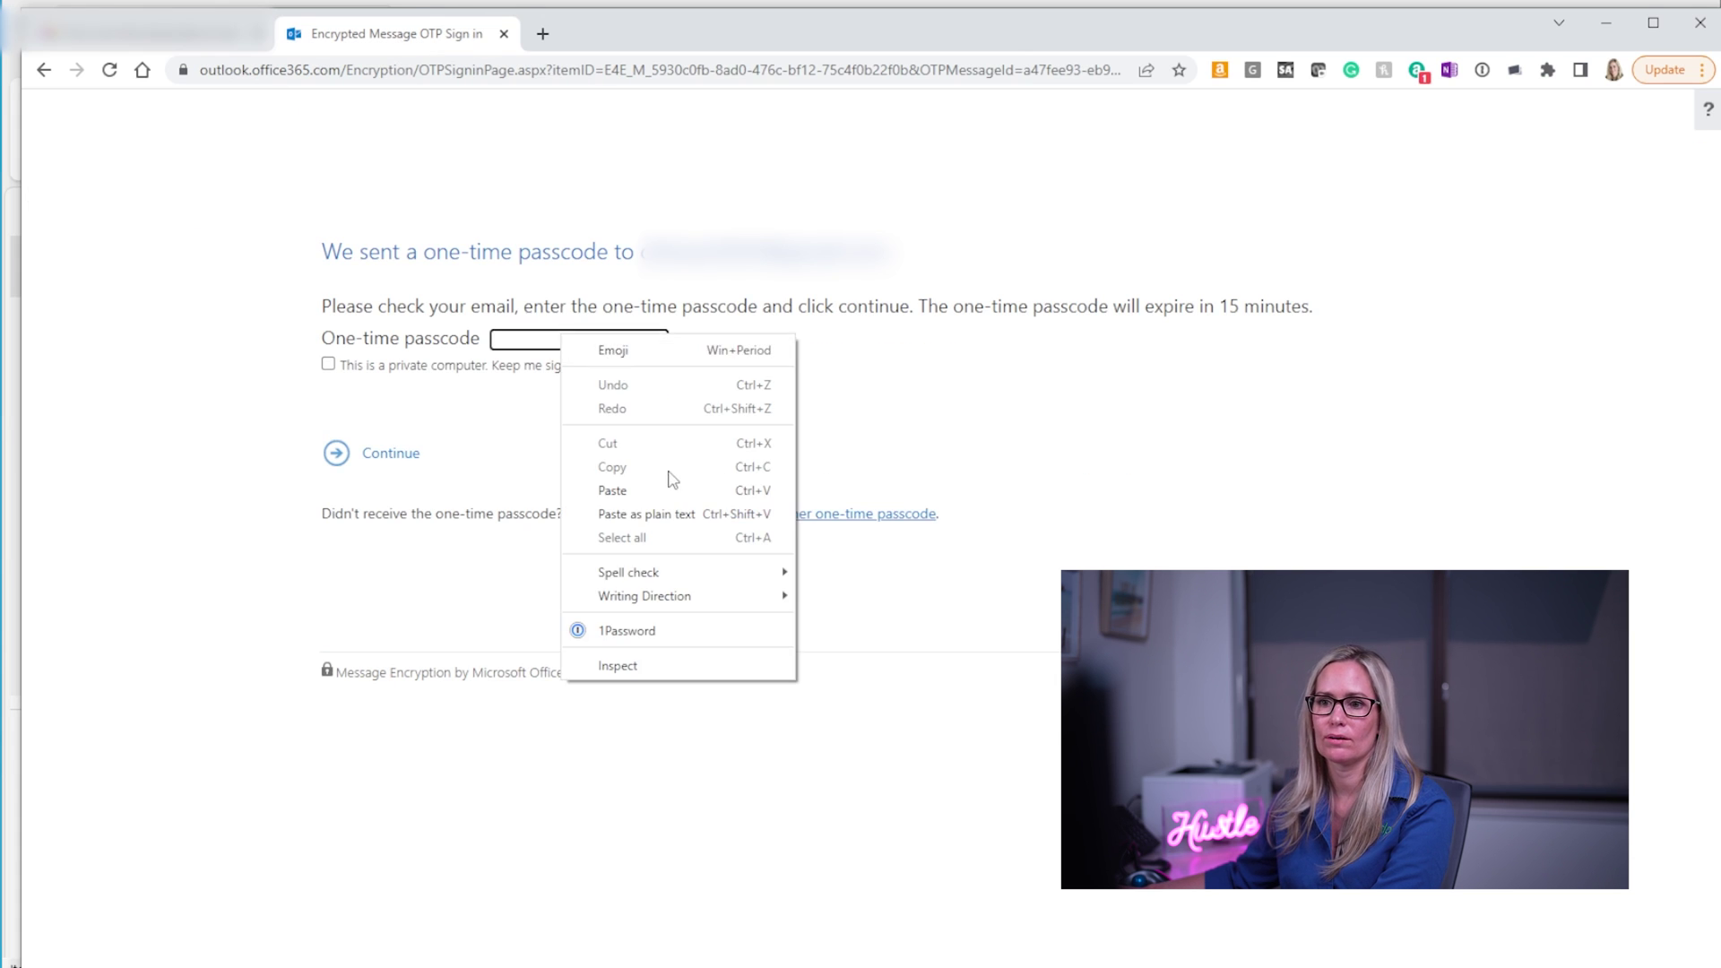
click(673, 490)
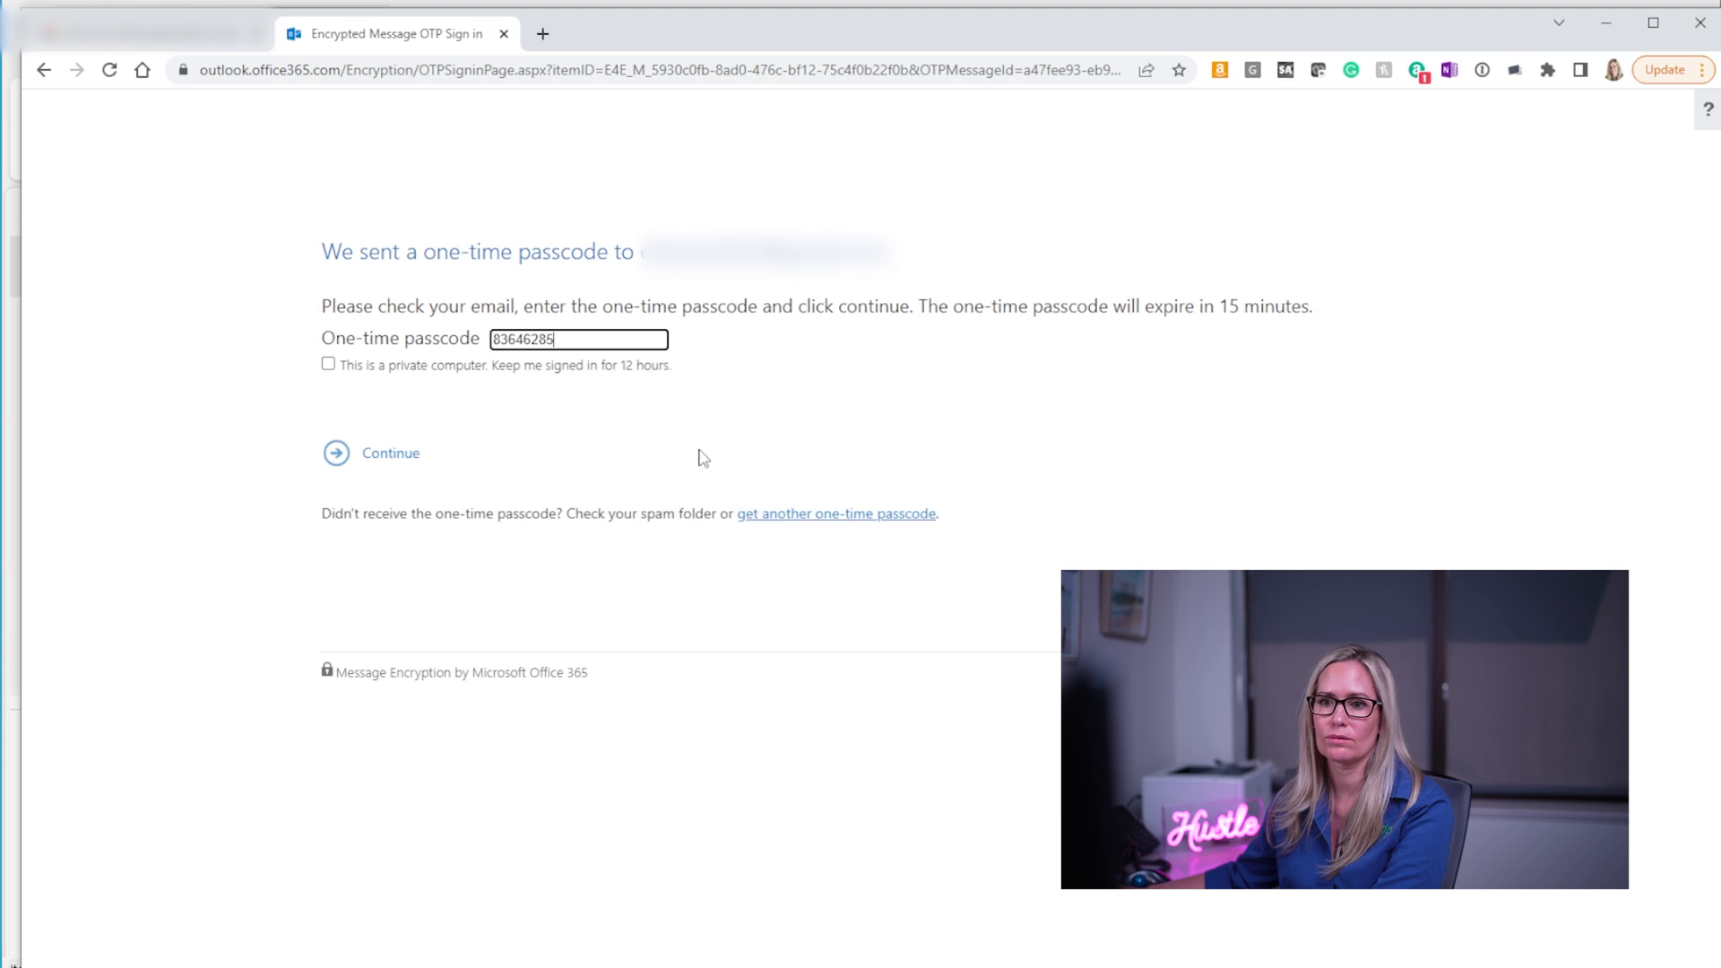
click(375, 466)
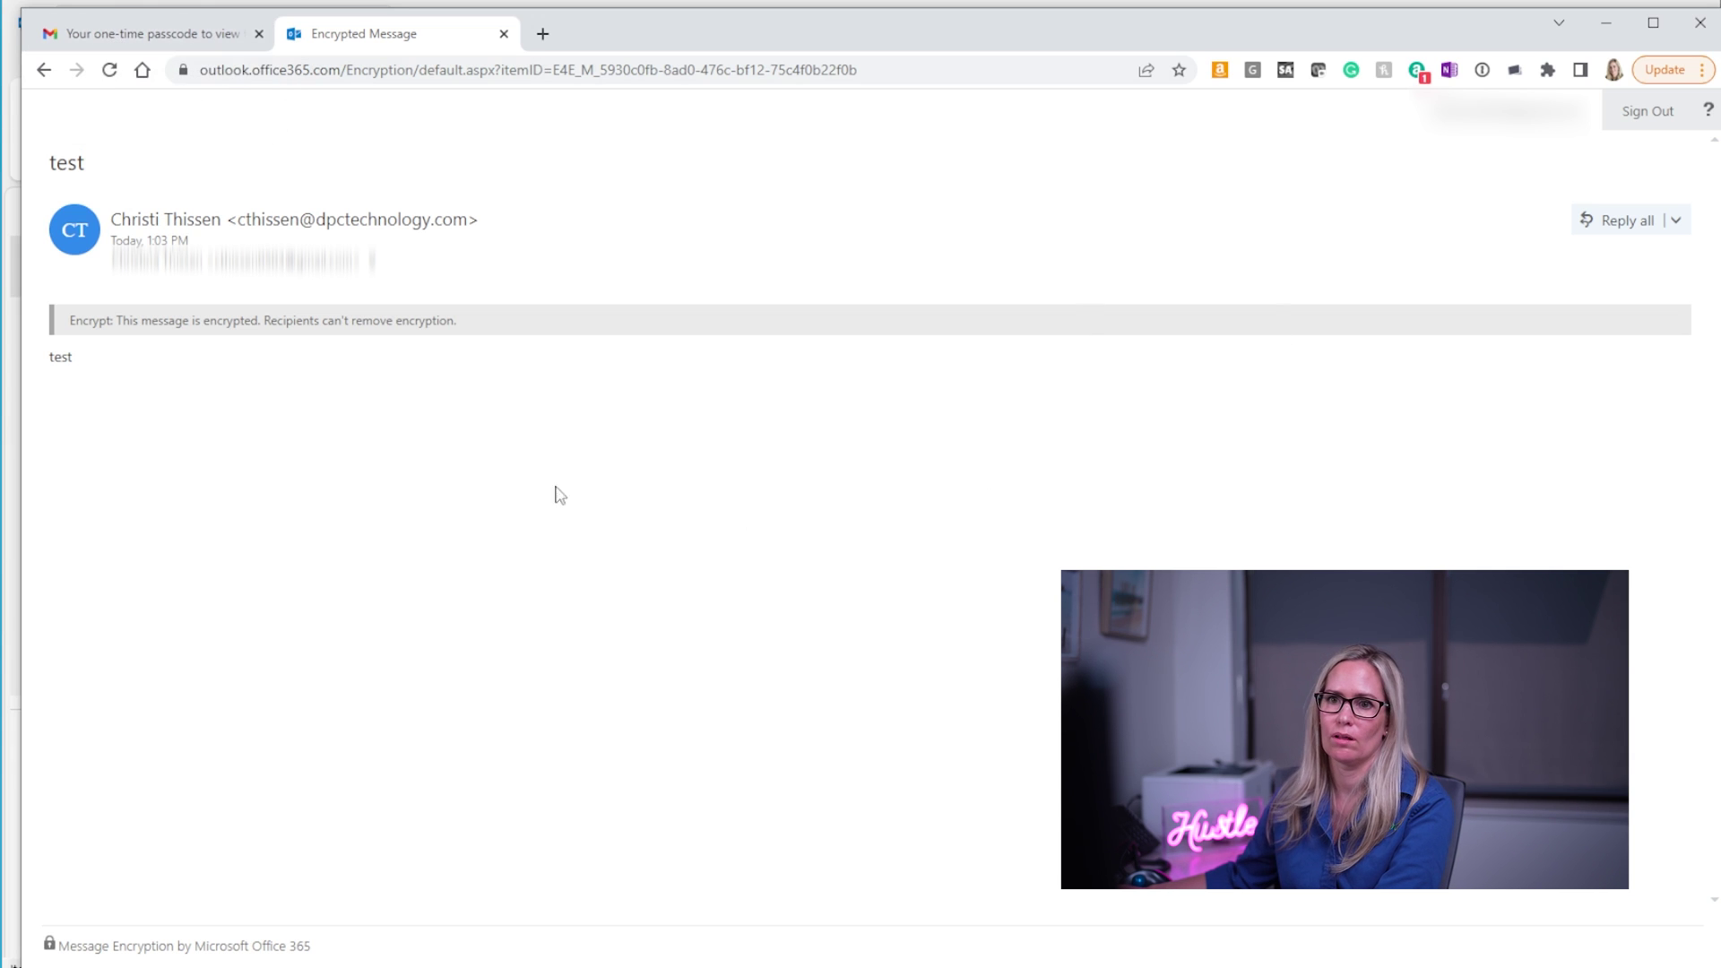
Step: Close the Chrome window to get back to Outlook
click(1701, 23)
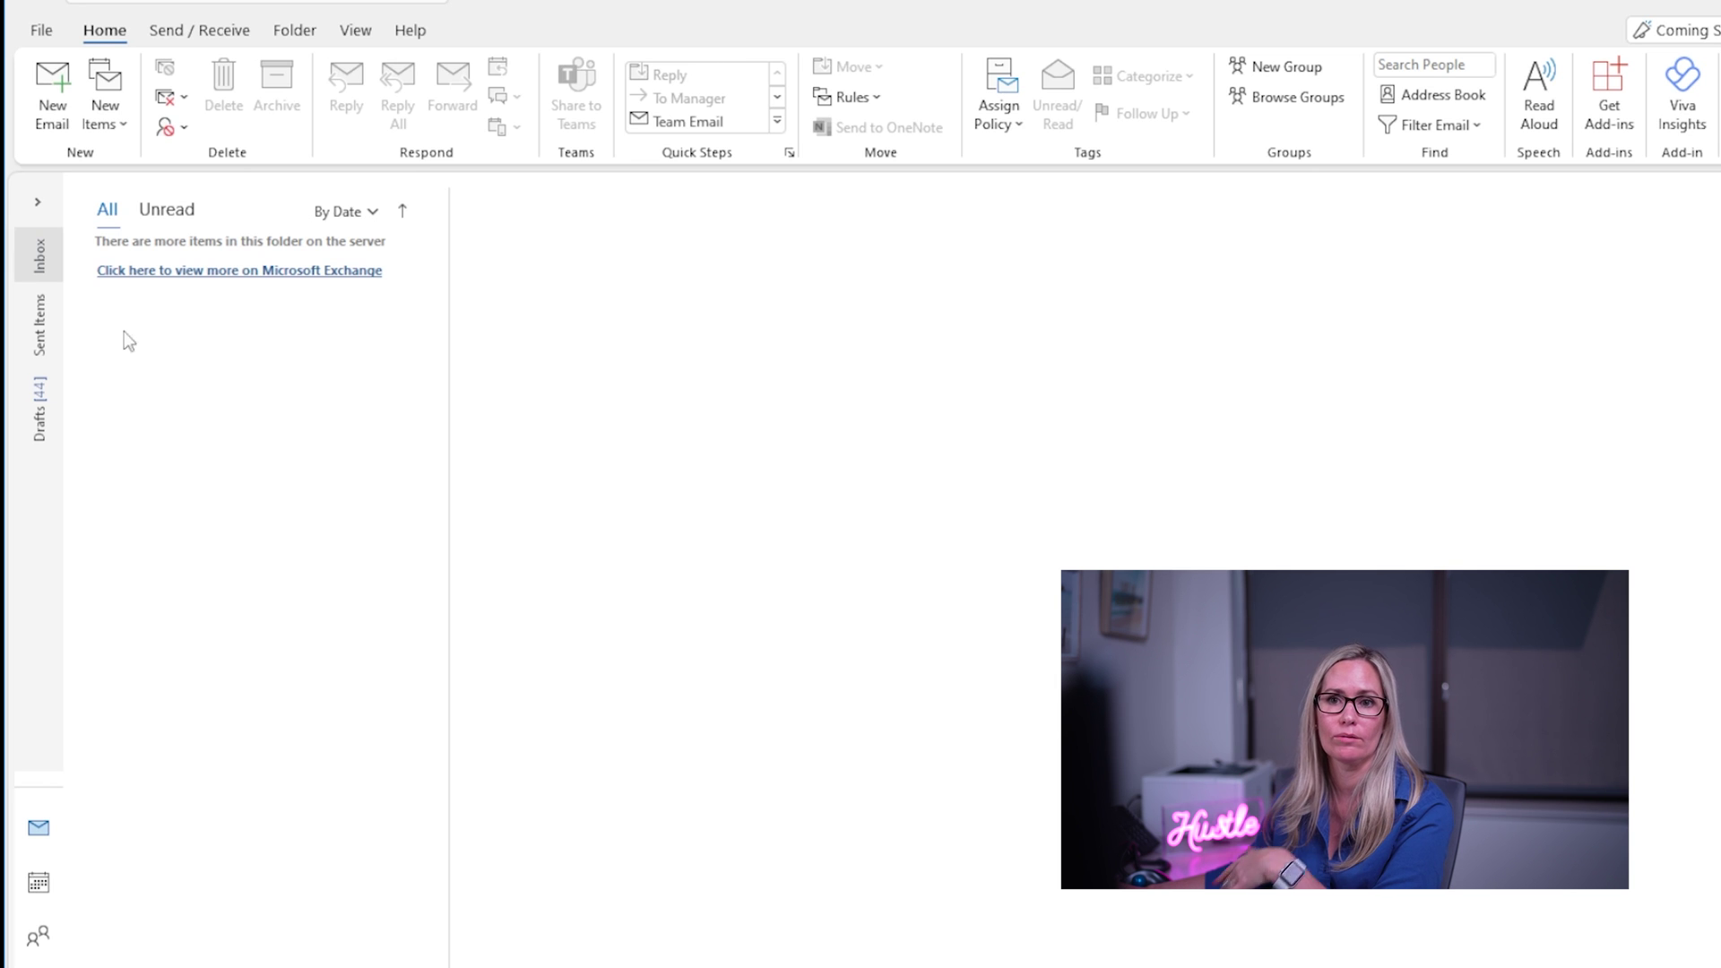
Step: Email the suggested Gmail recipient with subject 'test phi' and body 'test'
click(52, 106)
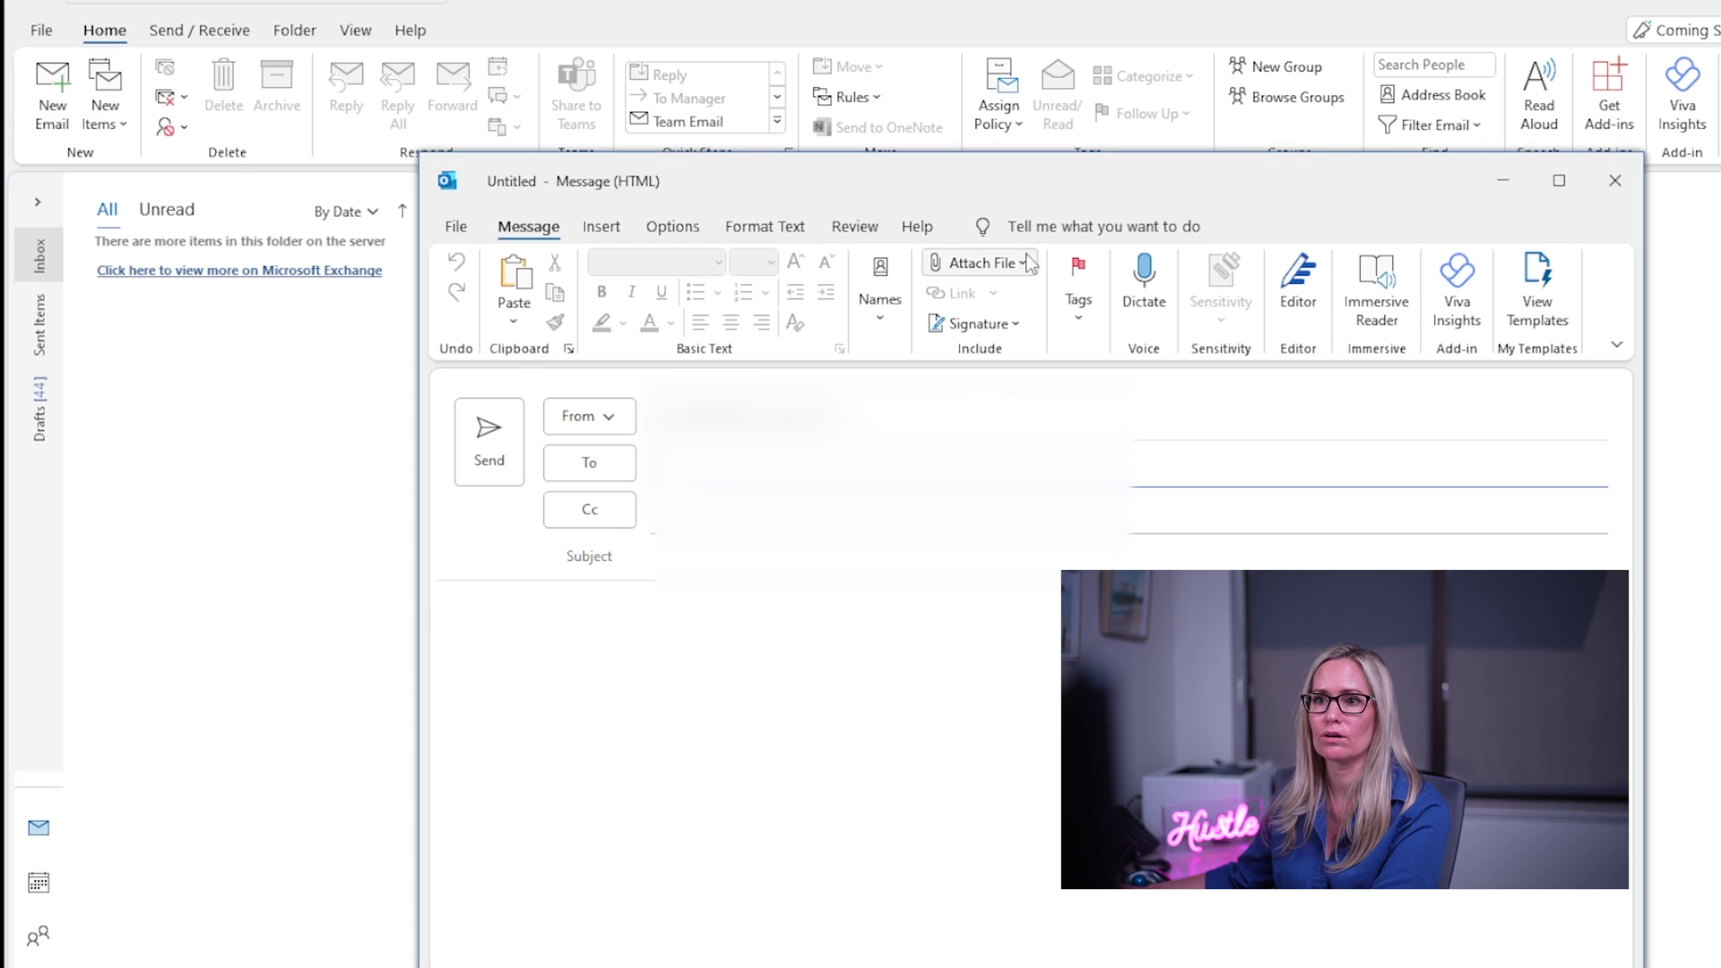
click(717, 464)
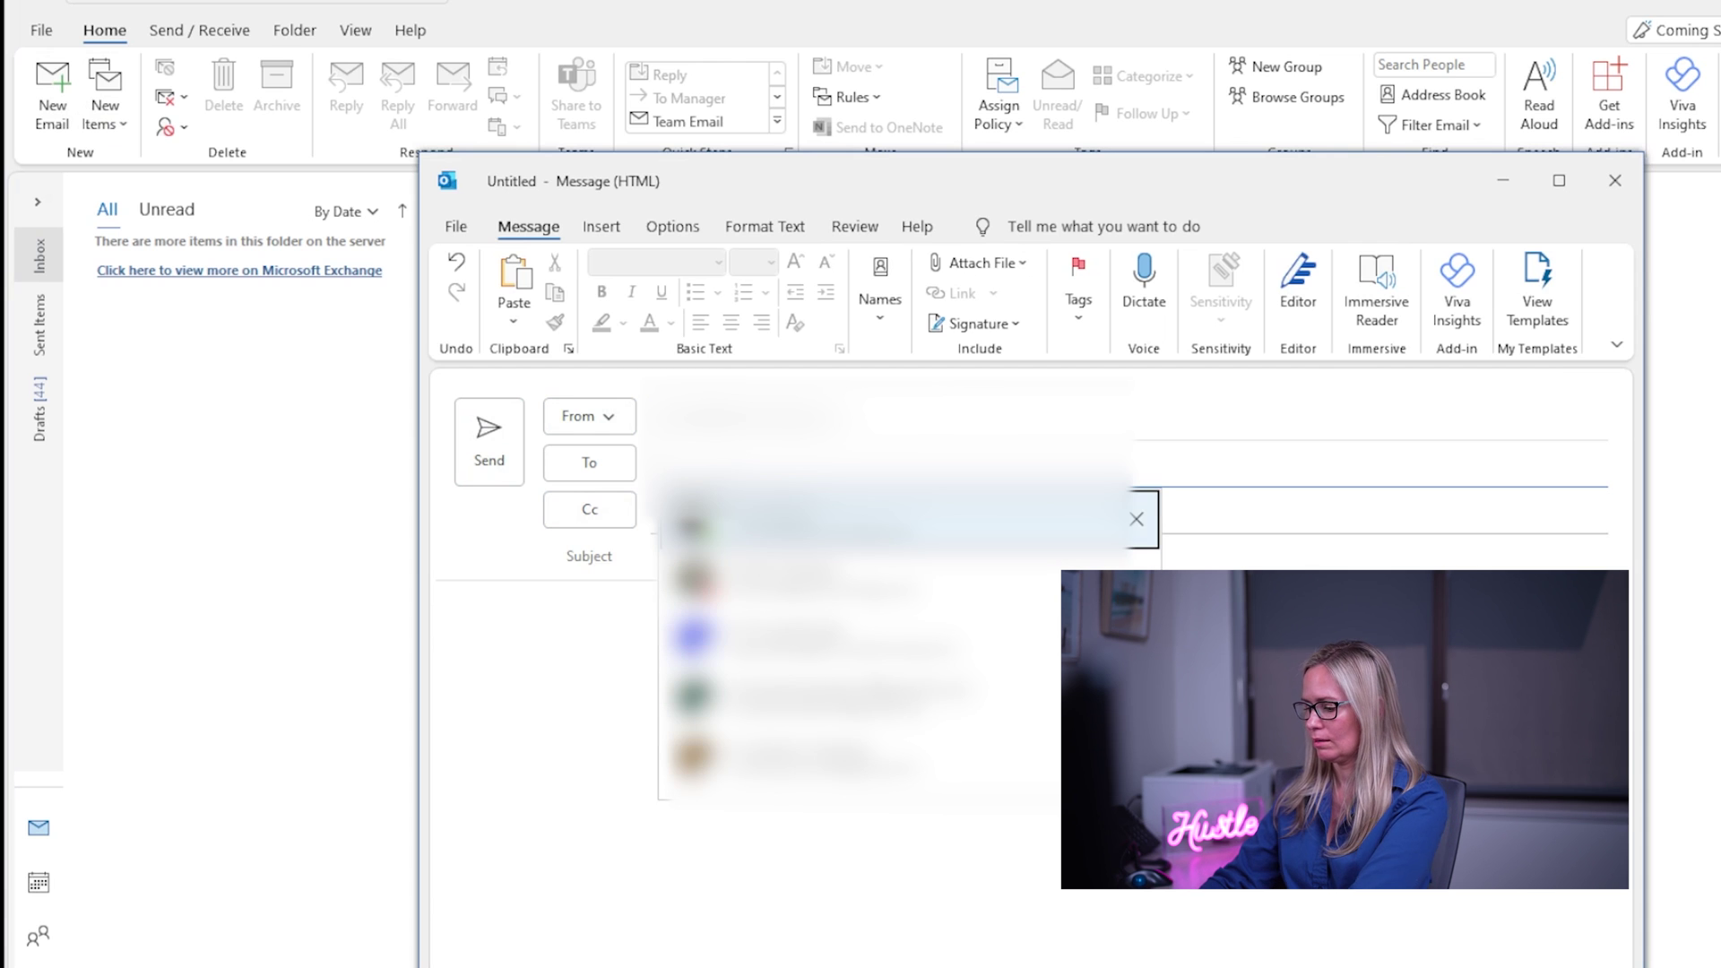
text(a)
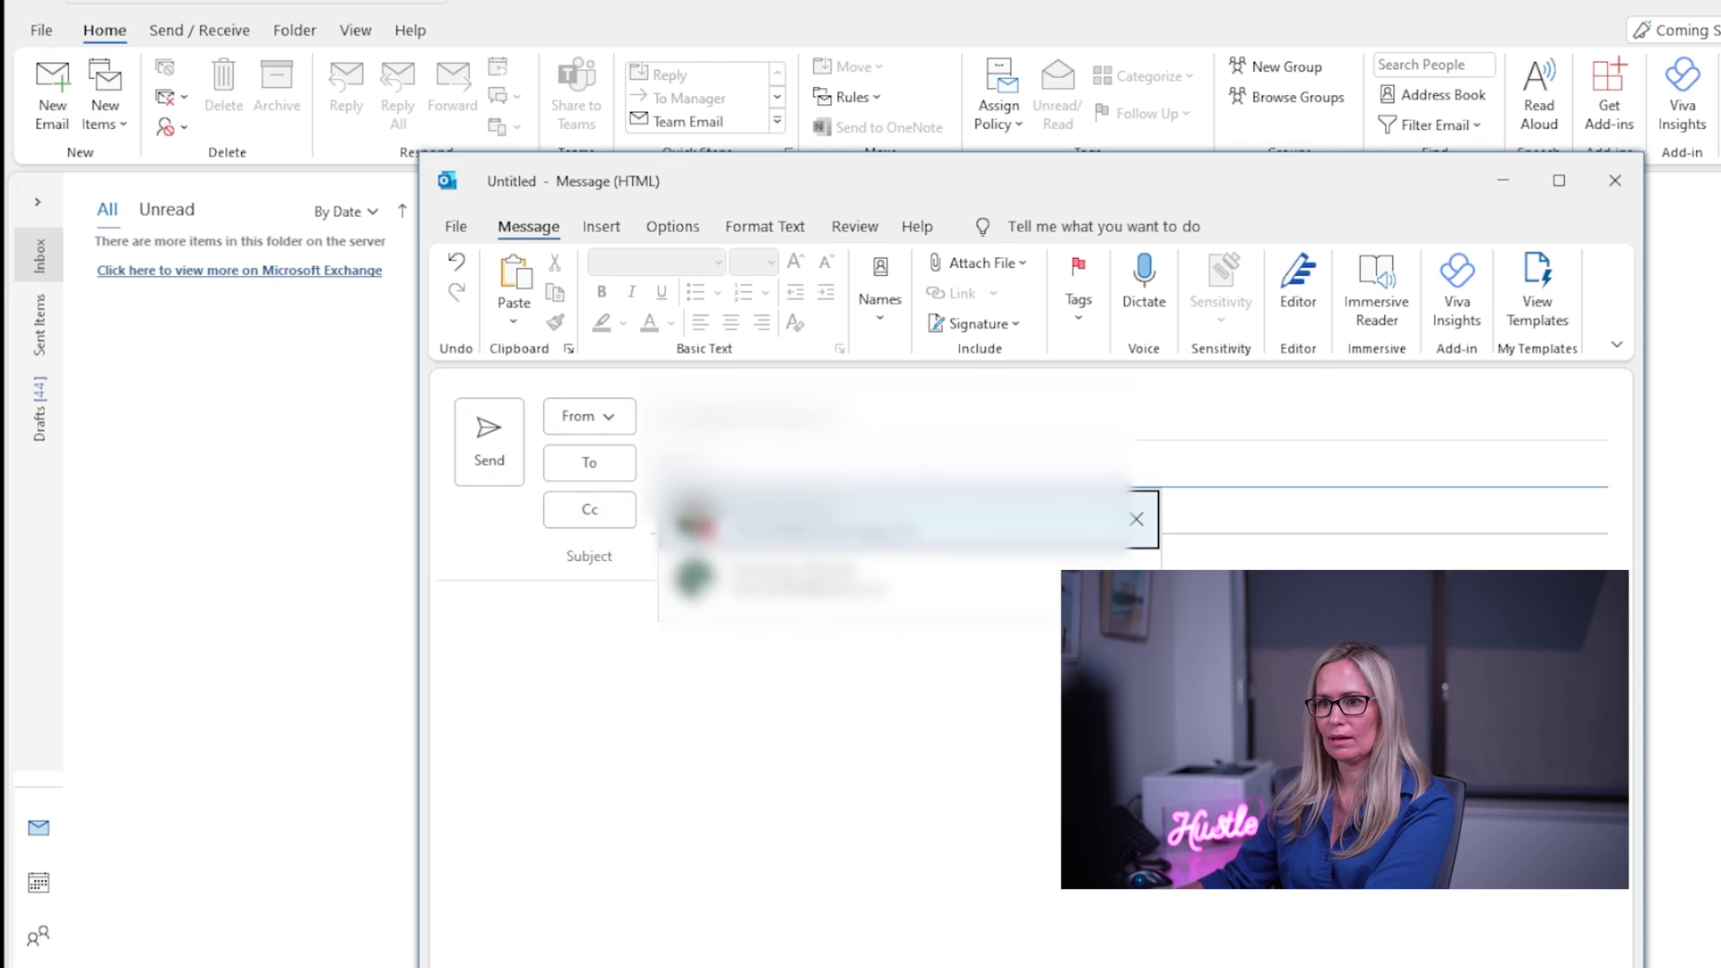
key(Return)
click(664, 556)
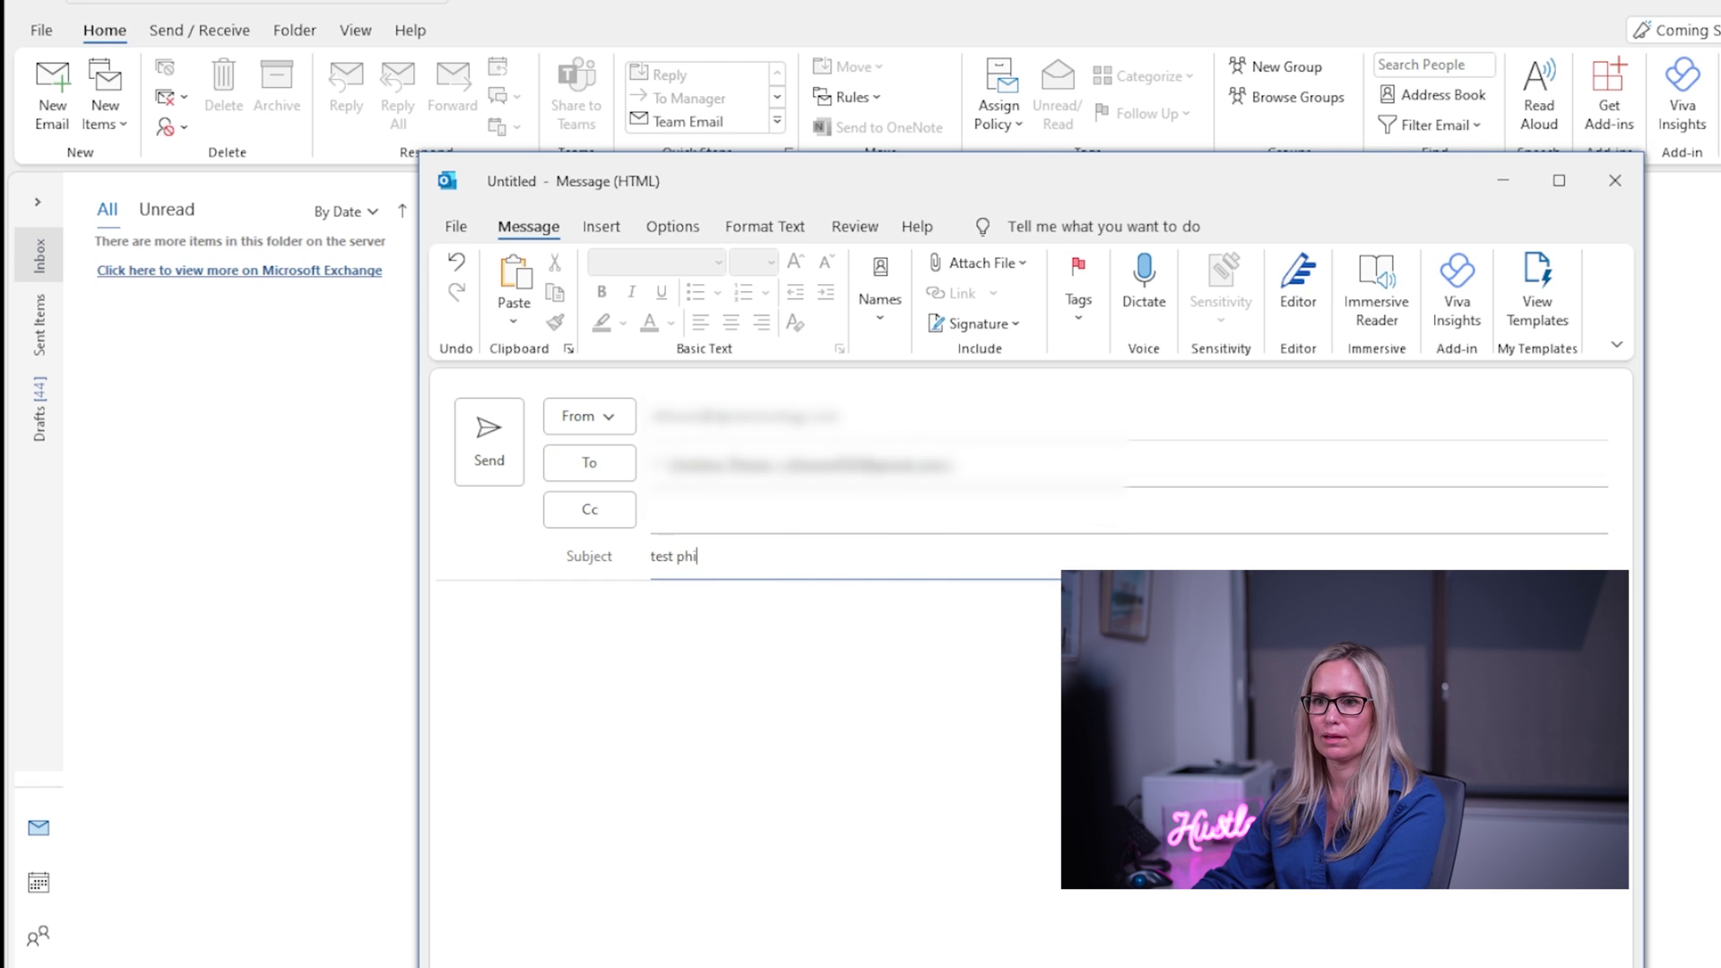
text(test phi)
click(784, 745)
text(test)
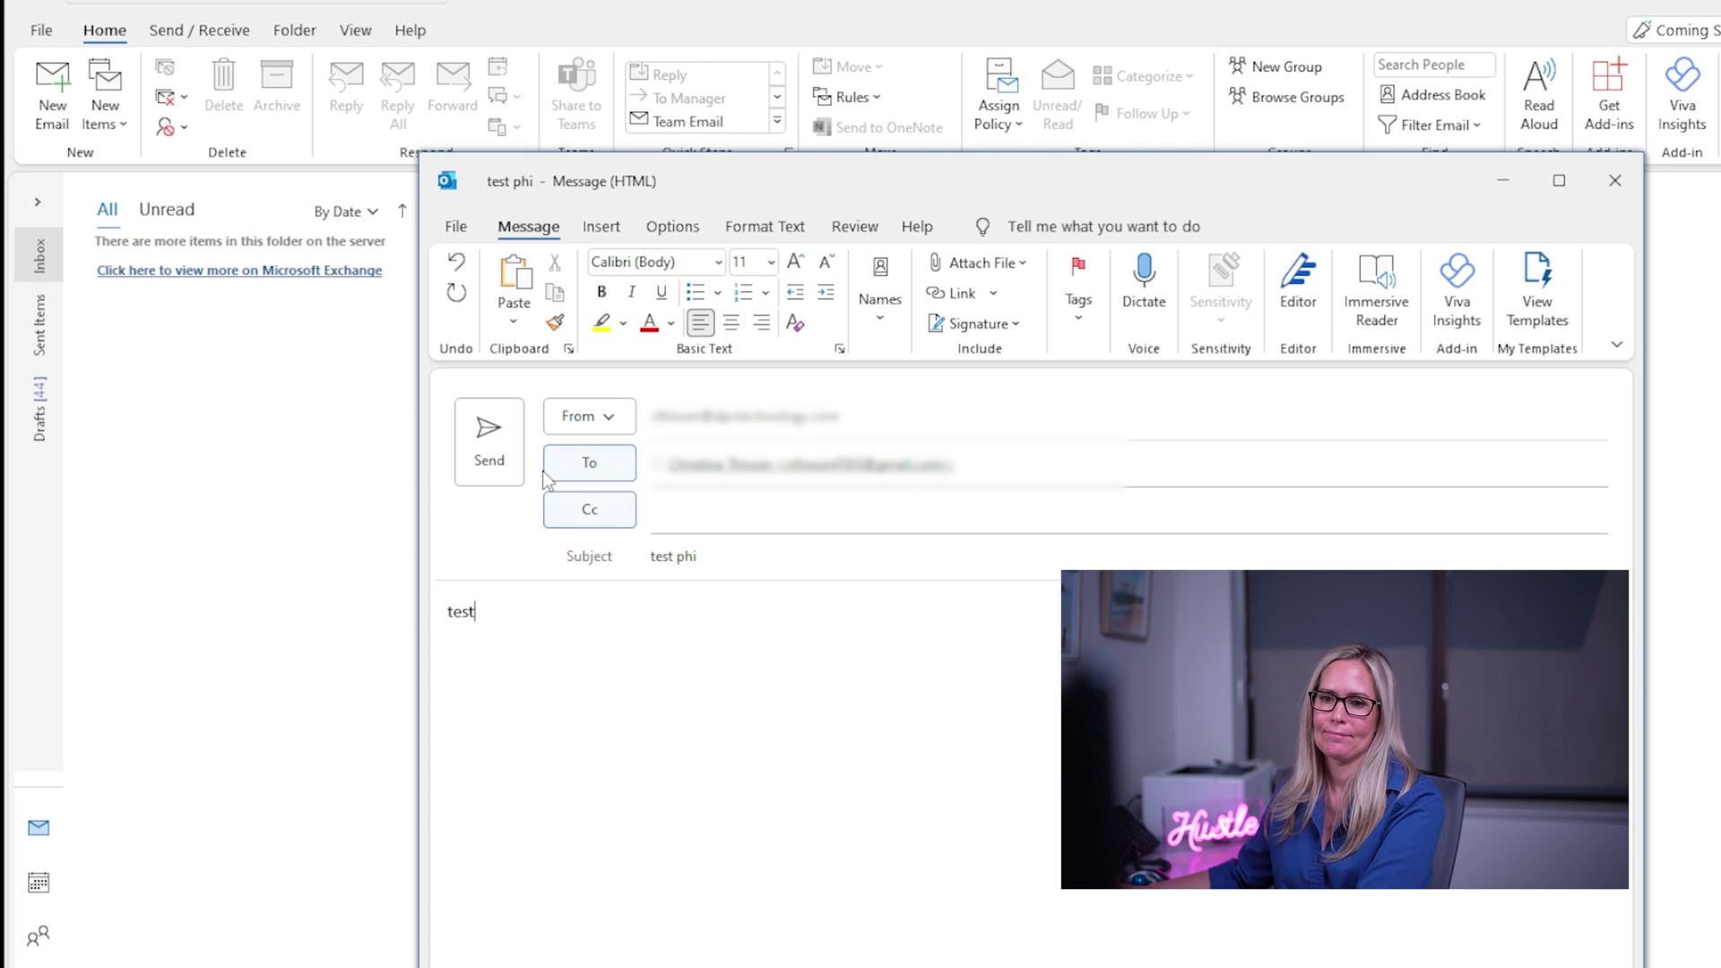
click(504, 438)
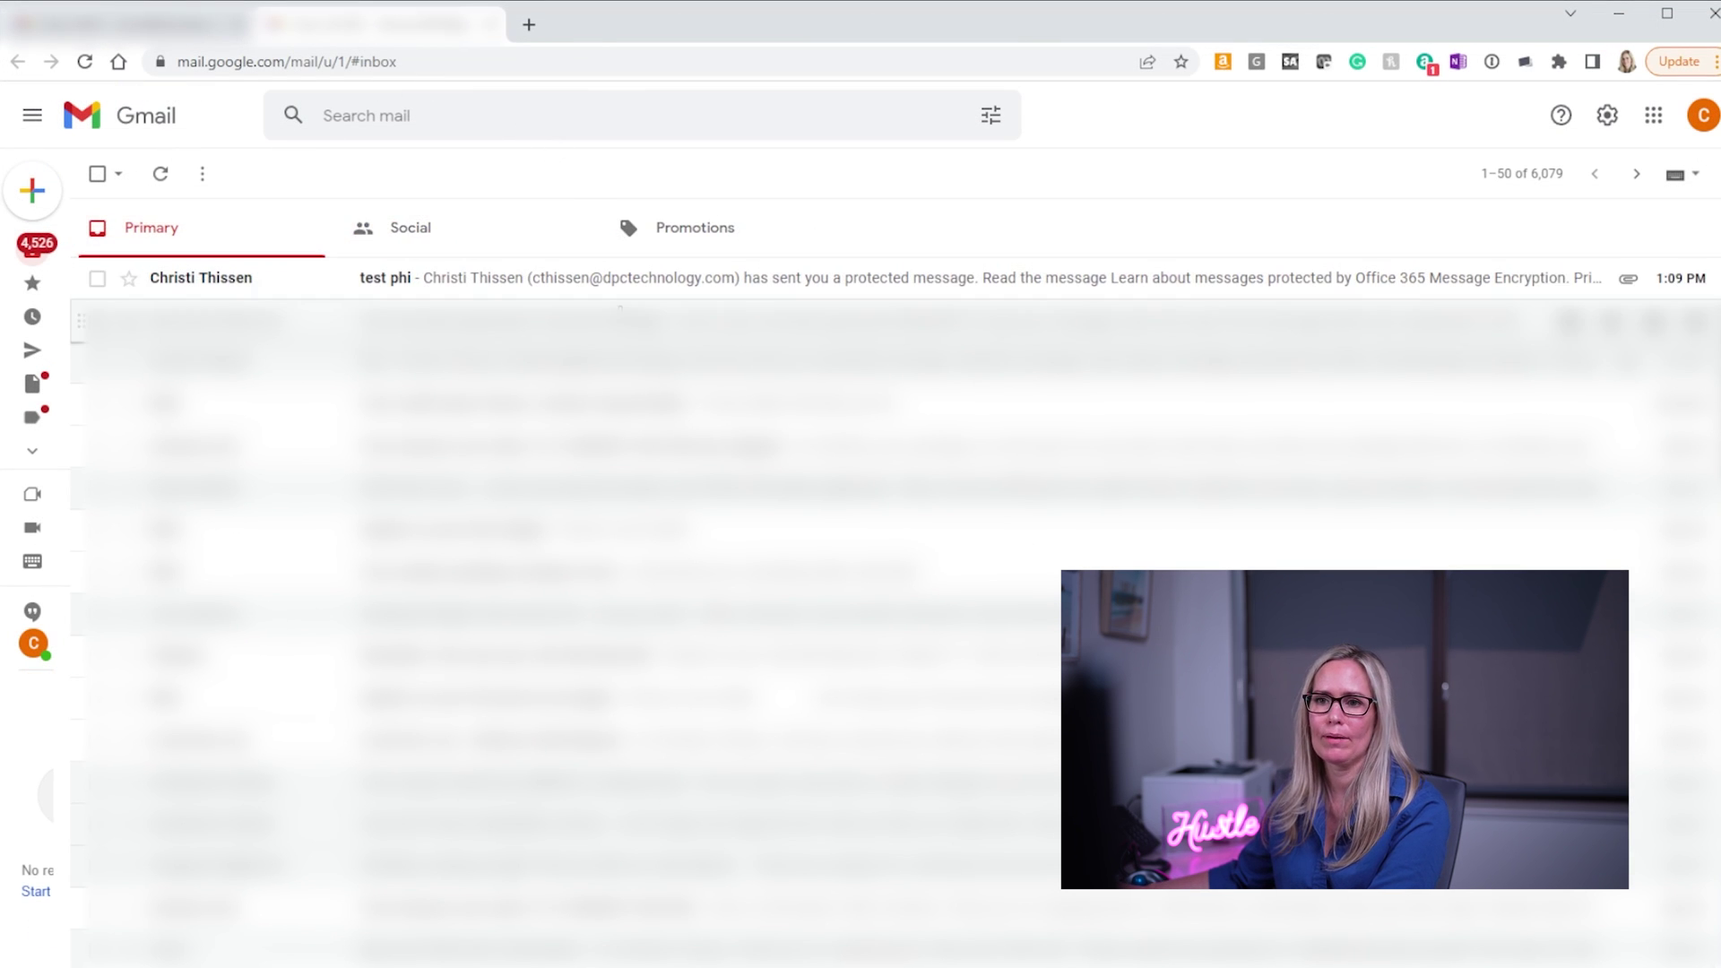
Step: Open 'test phi' in Gmail and its protected viewer, then start a new Outlook message
click(475, 290)
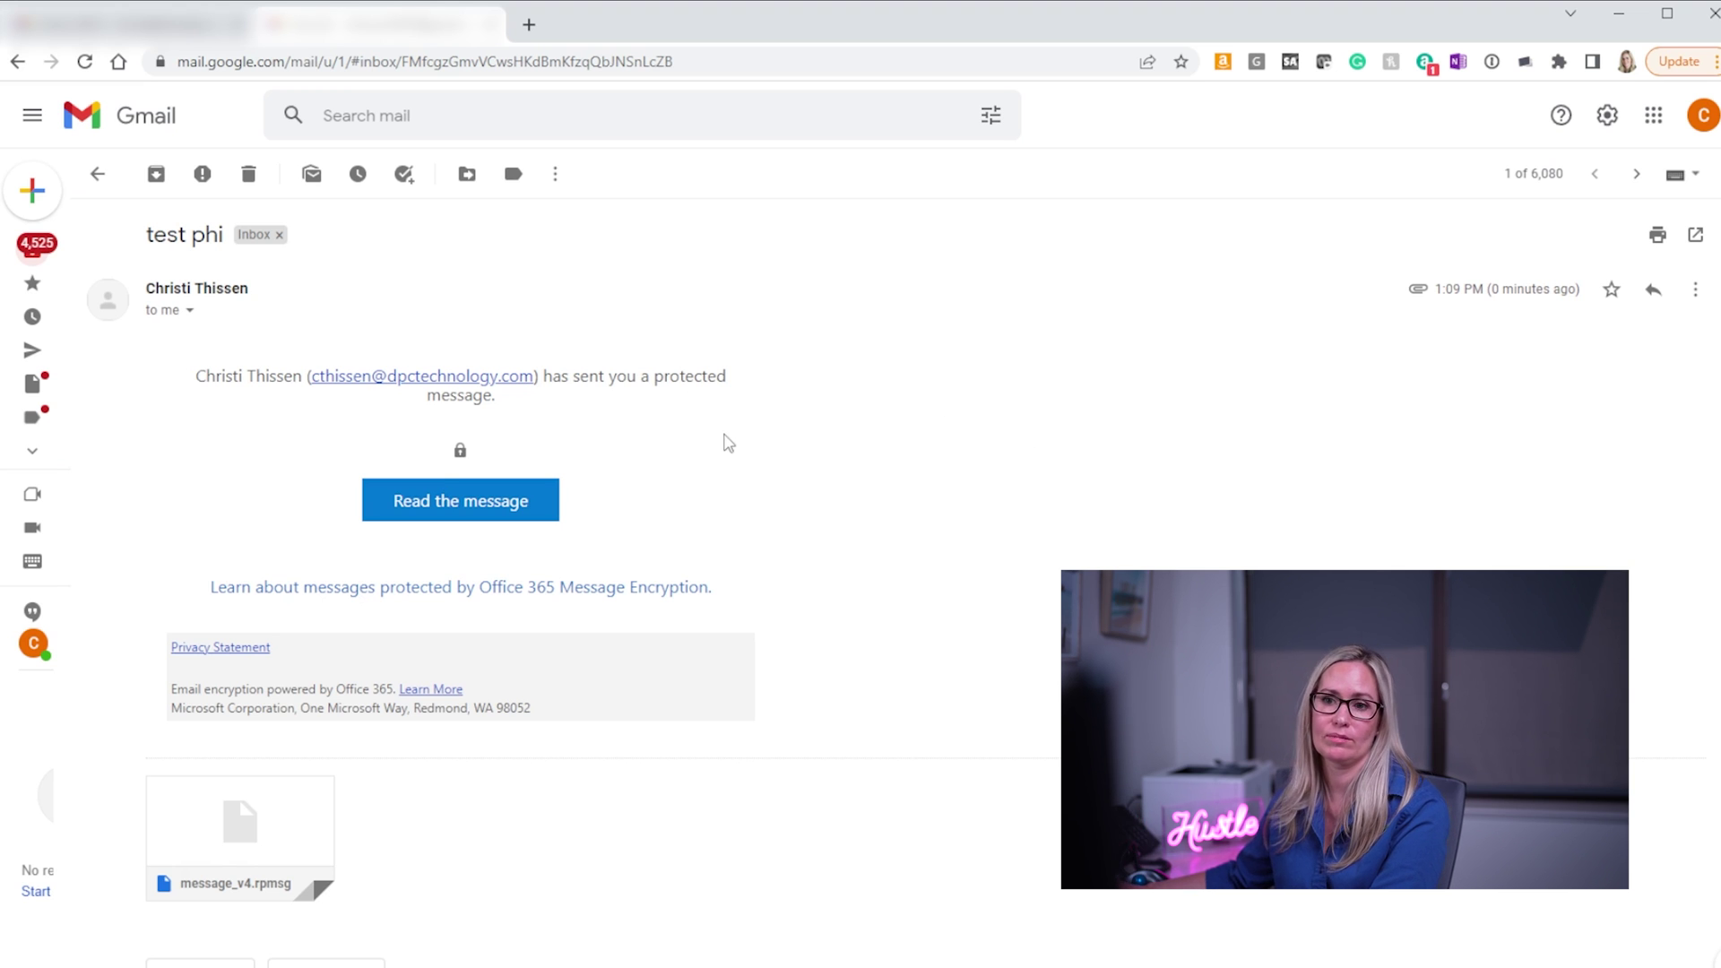
click(403, 517)
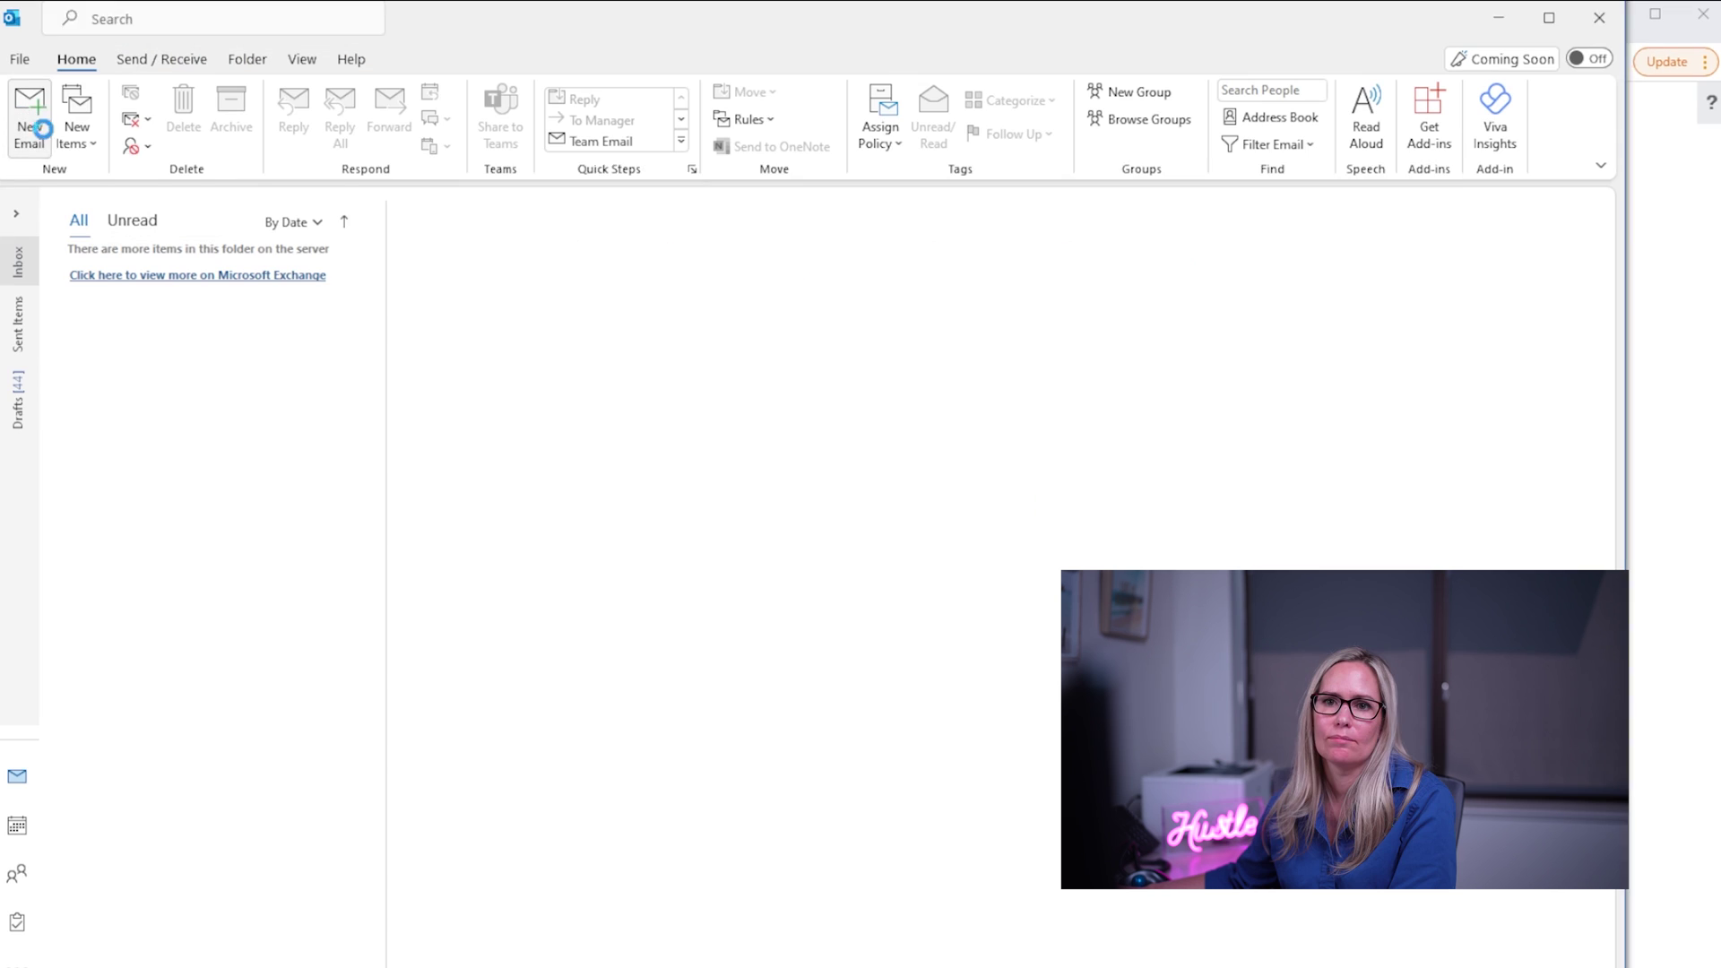
click(30, 116)
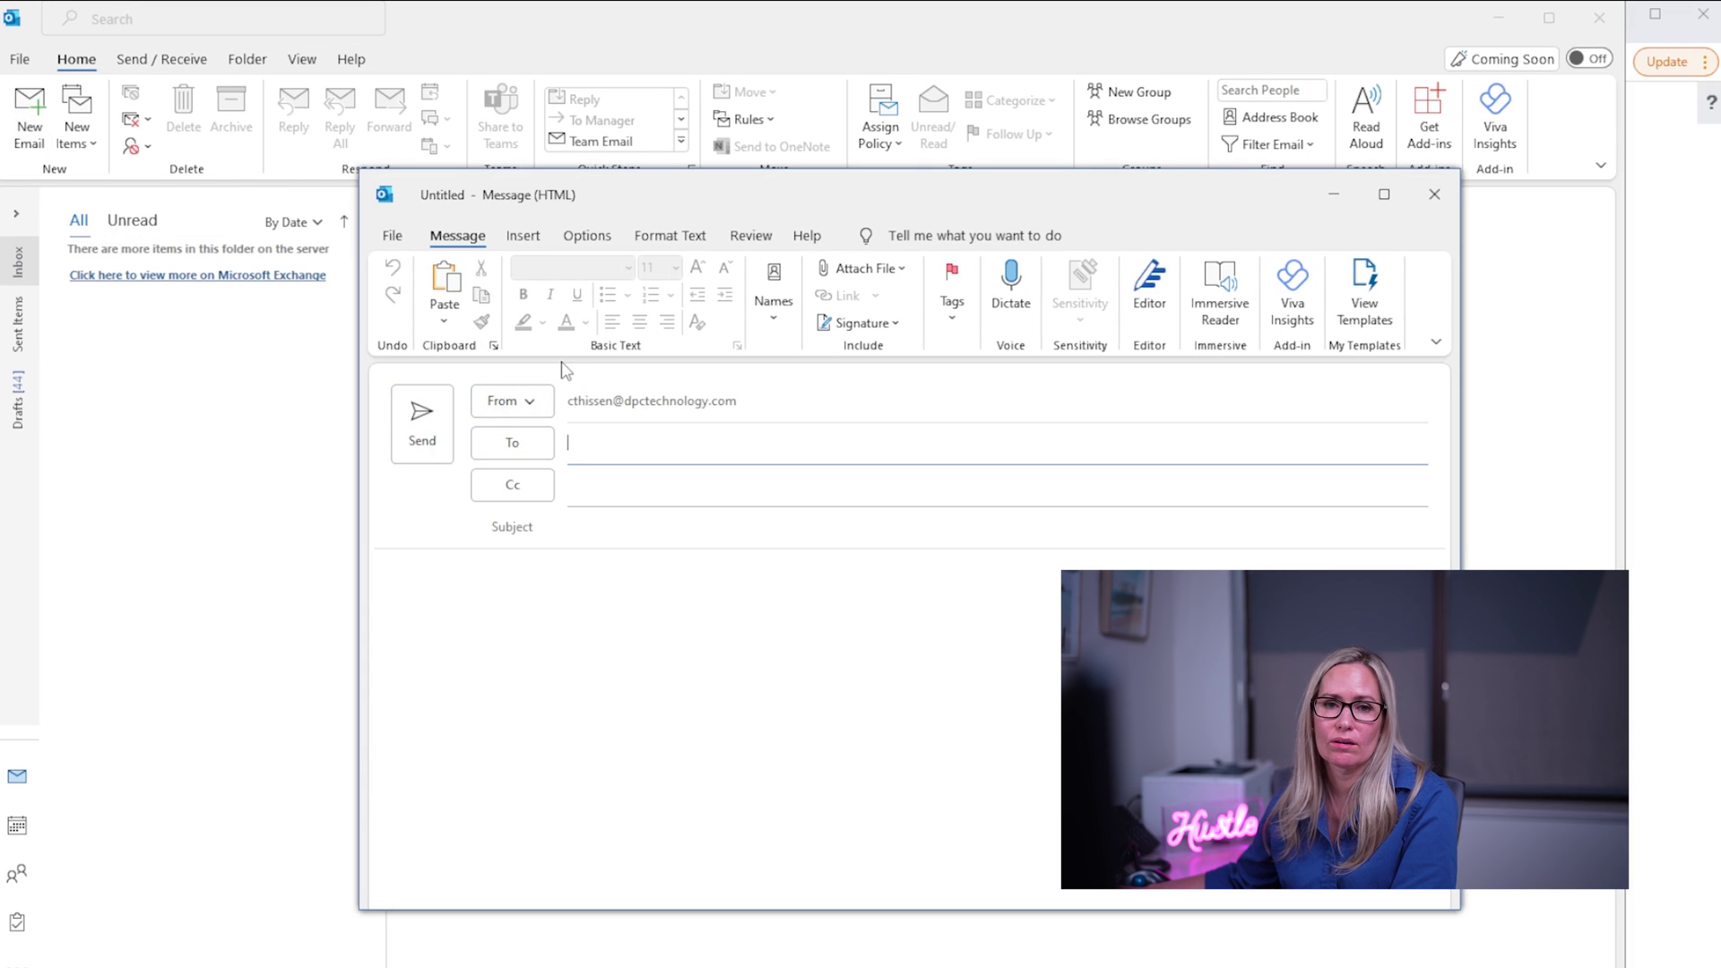
Step: Check the Encrypt choices under Options and begin addressing the new message
click(587, 237)
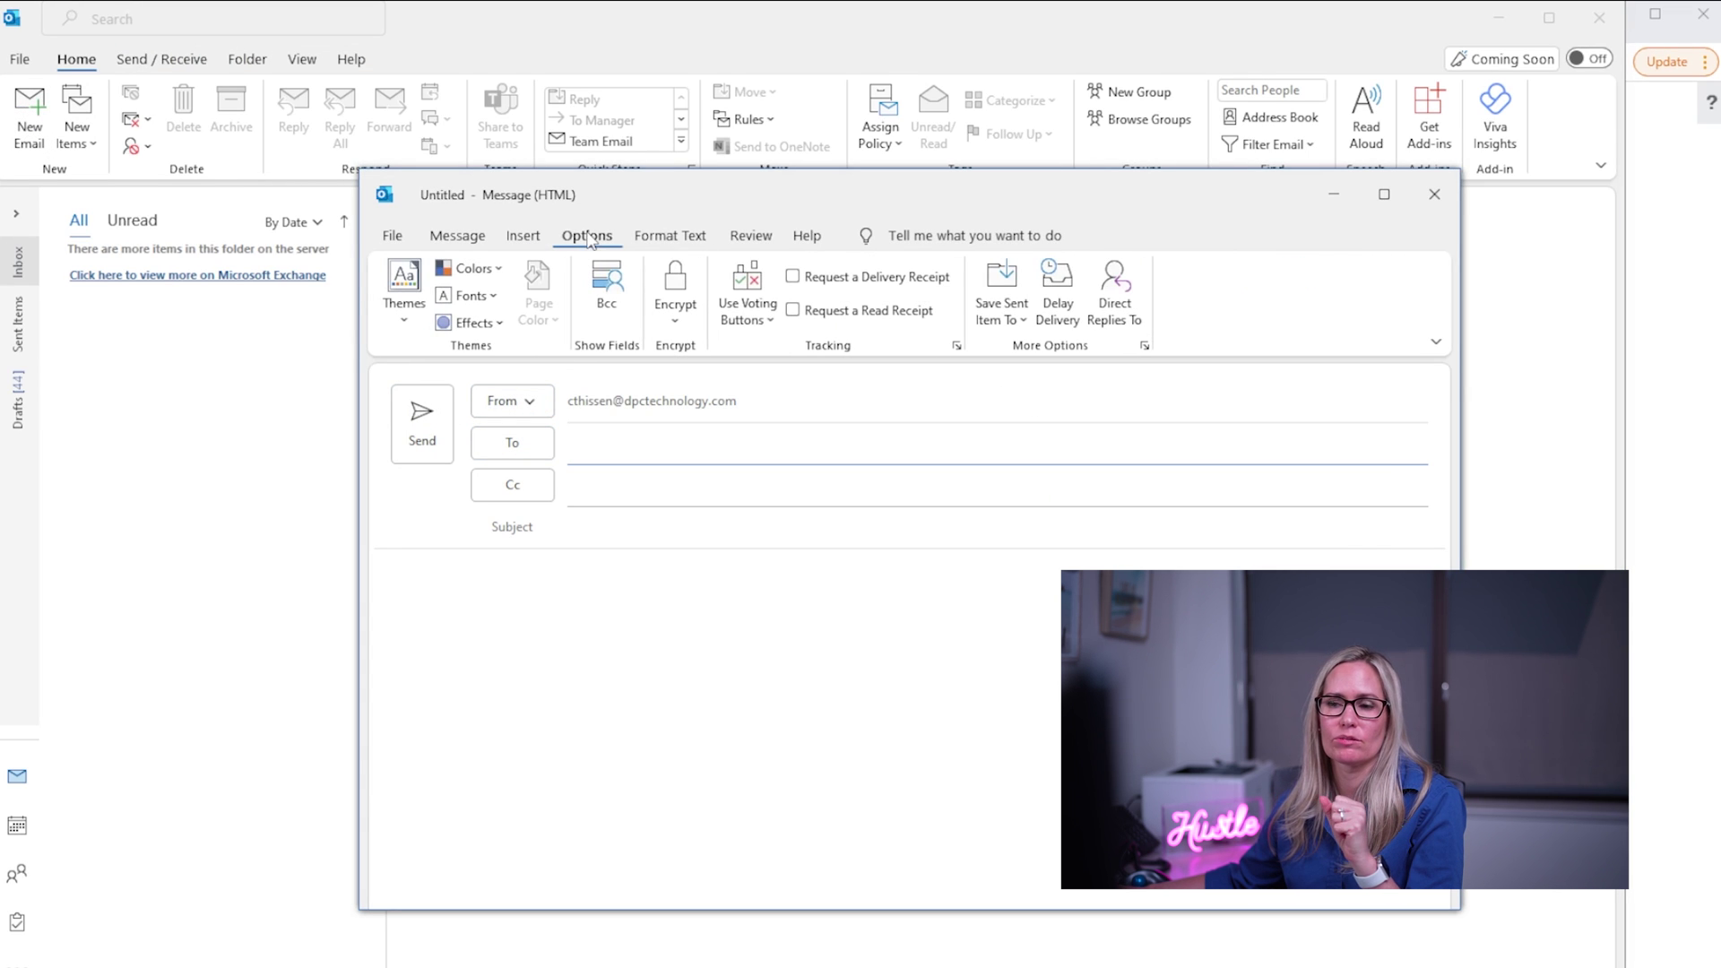
click(673, 309)
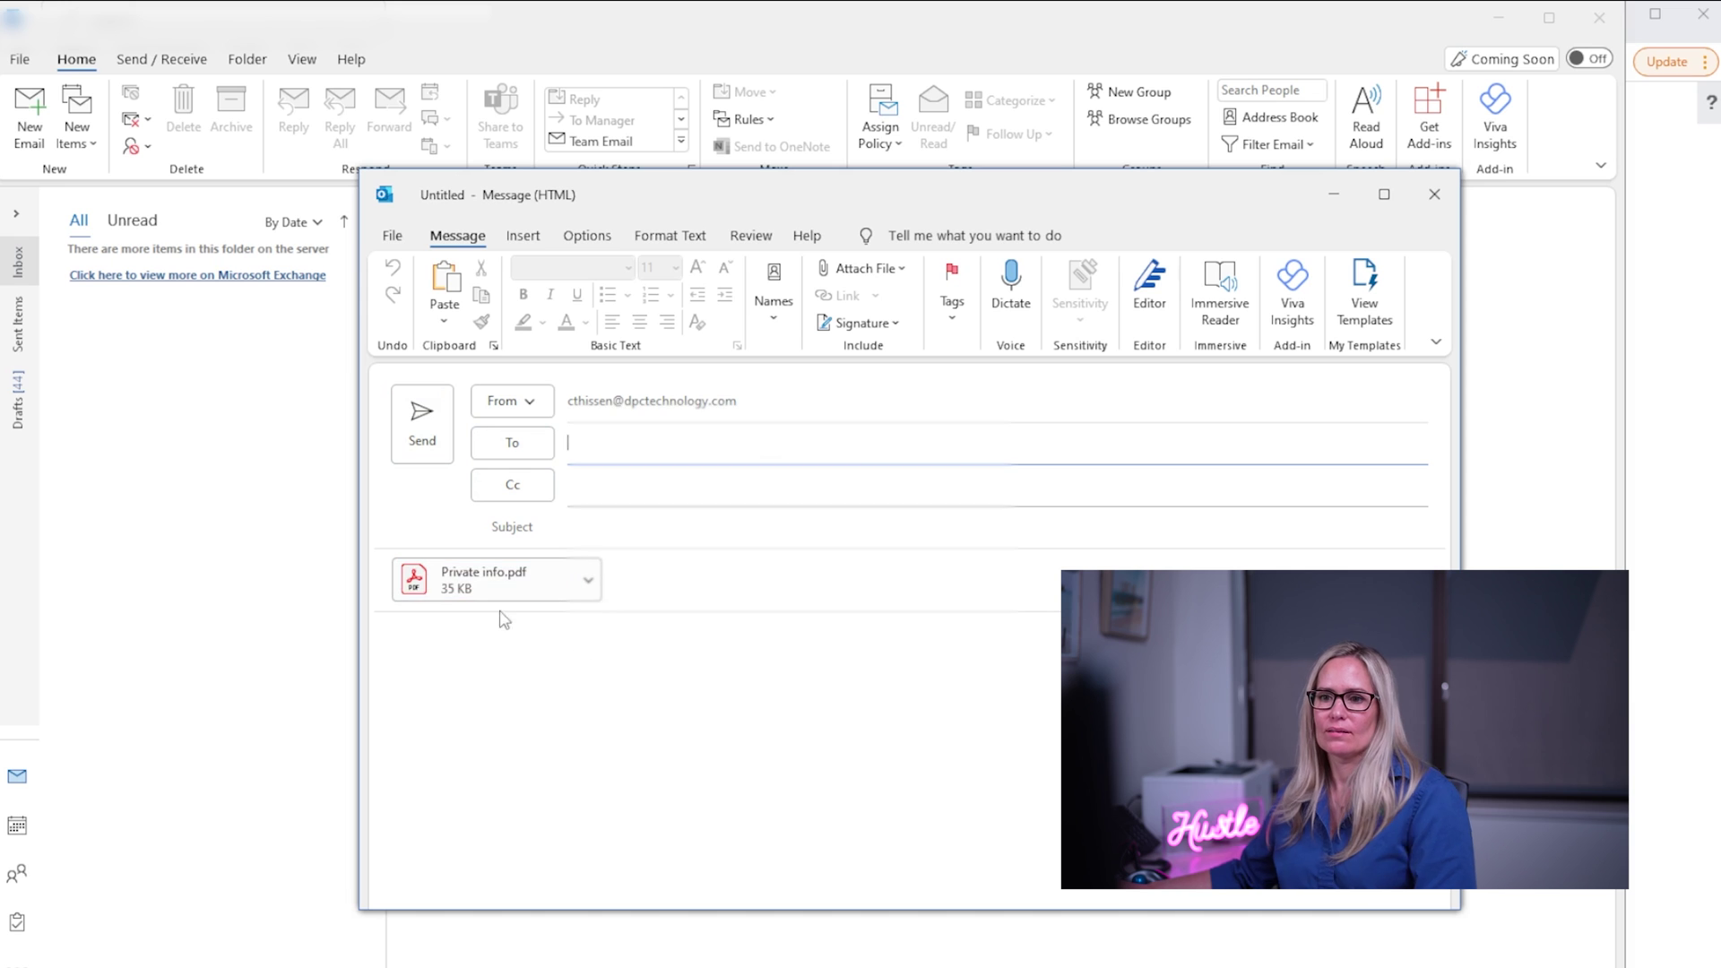
click(678, 459)
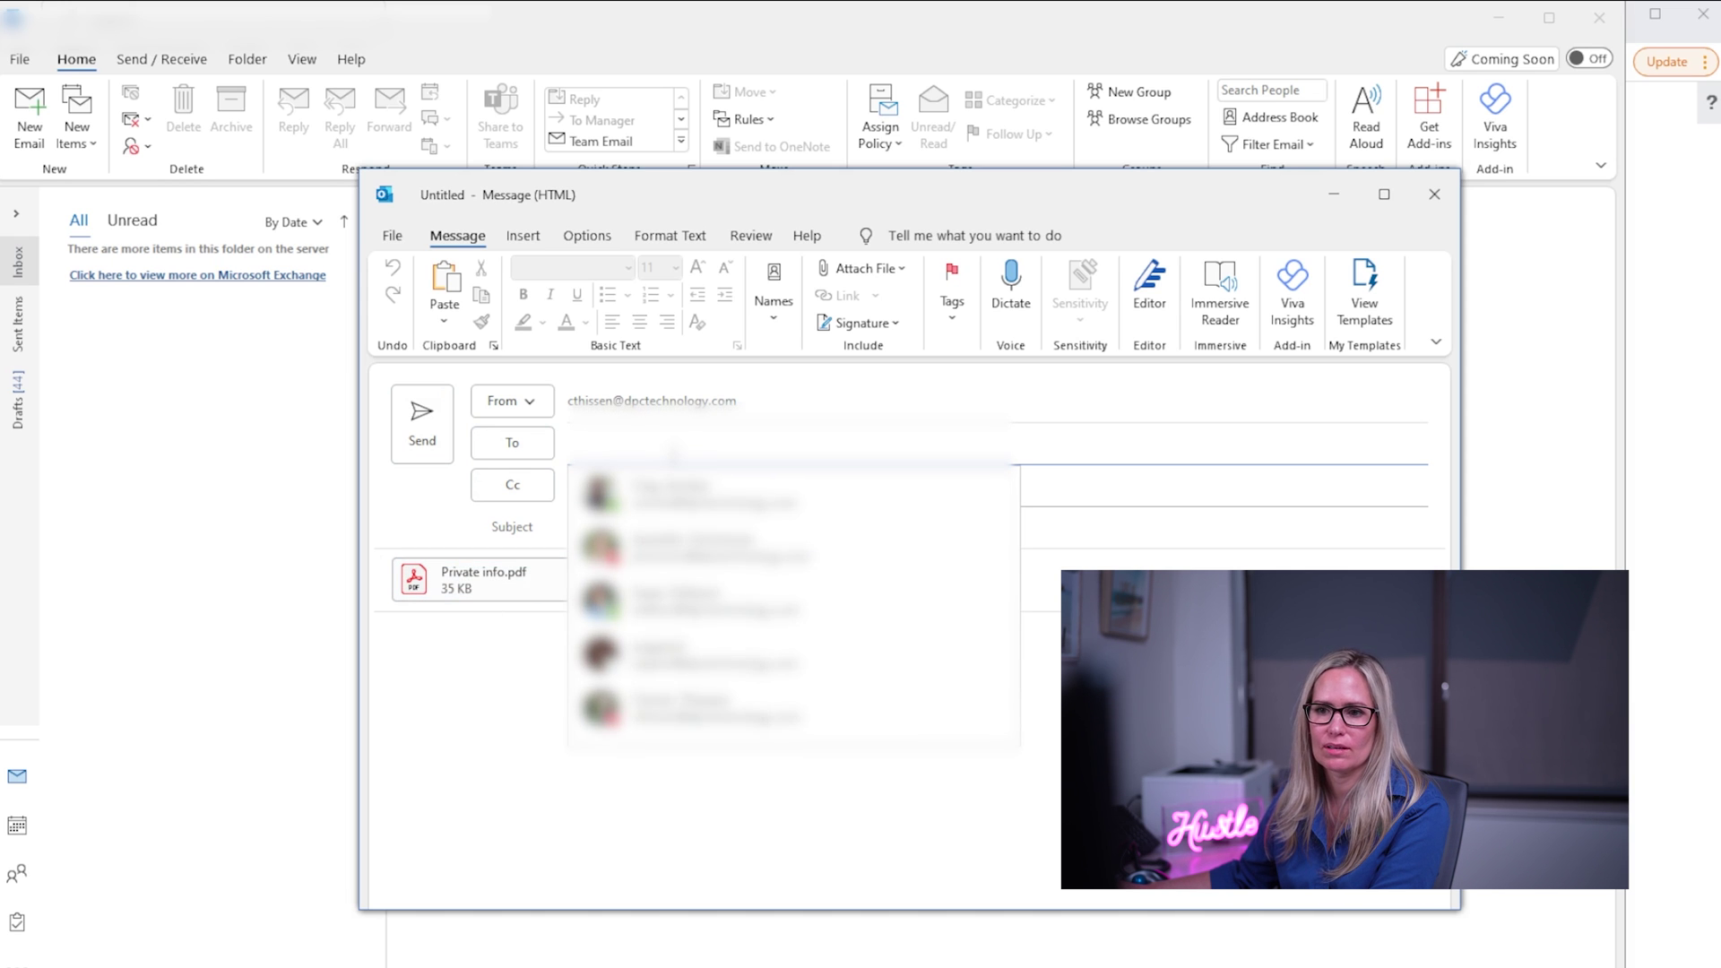
Step: Add the suggested recipient and apply Encrypt-Only protection
text(c)
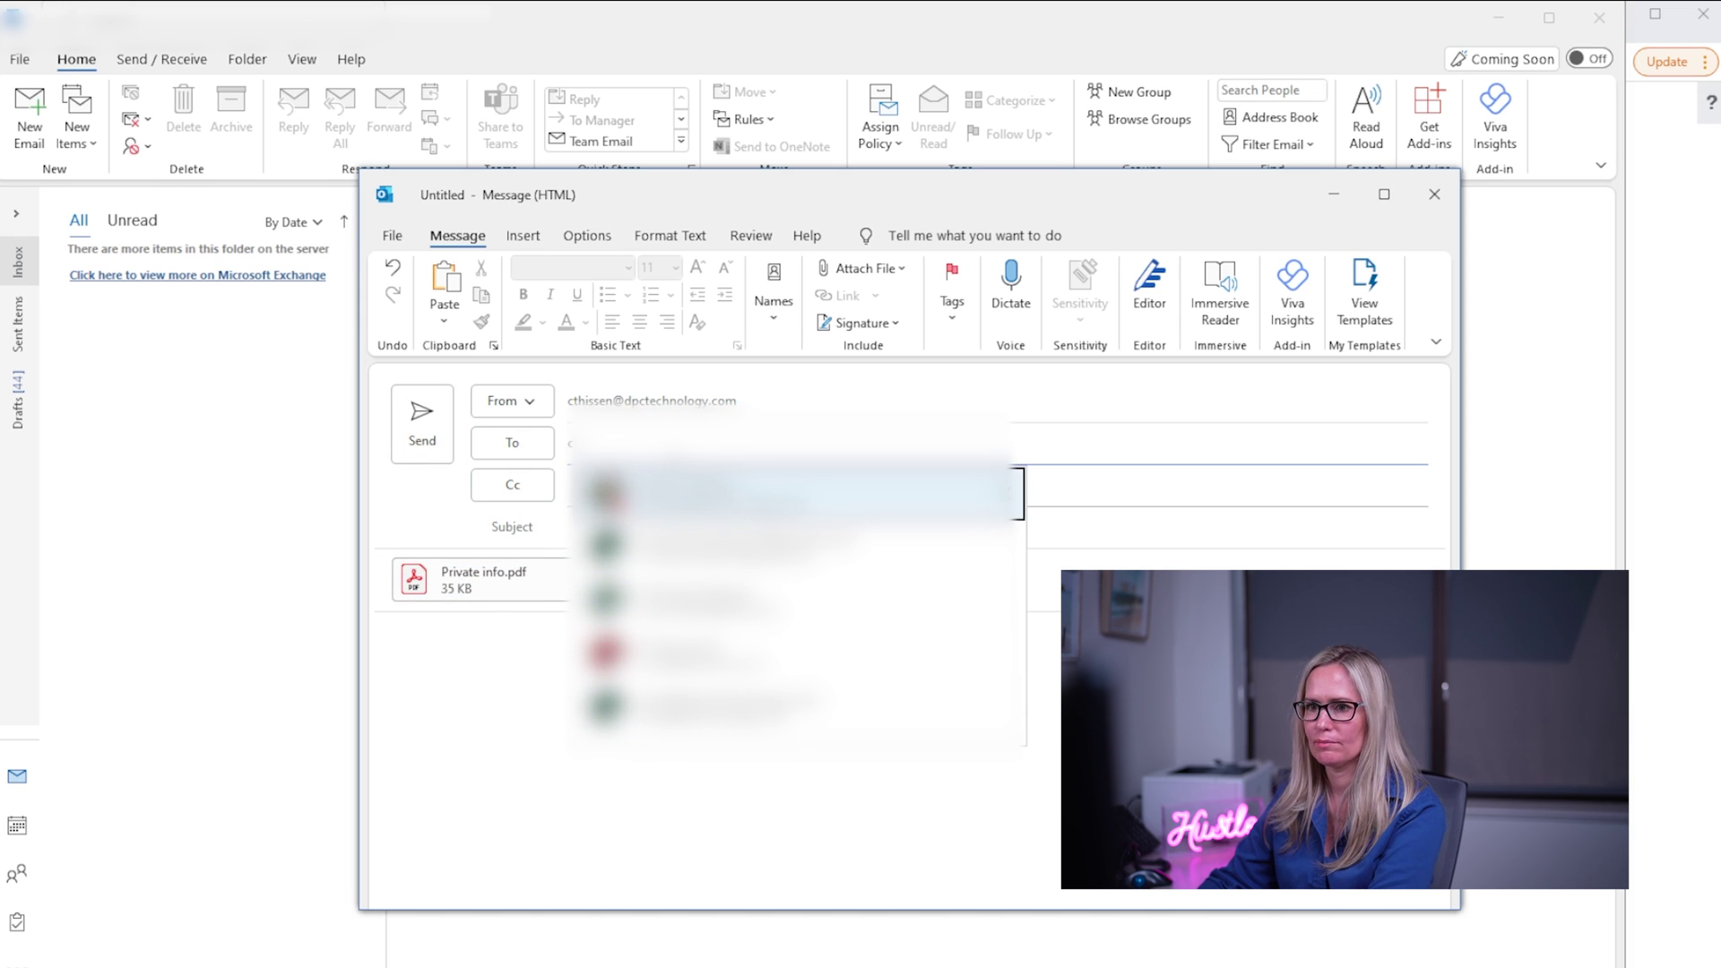
key(Tab)
key(Tab)
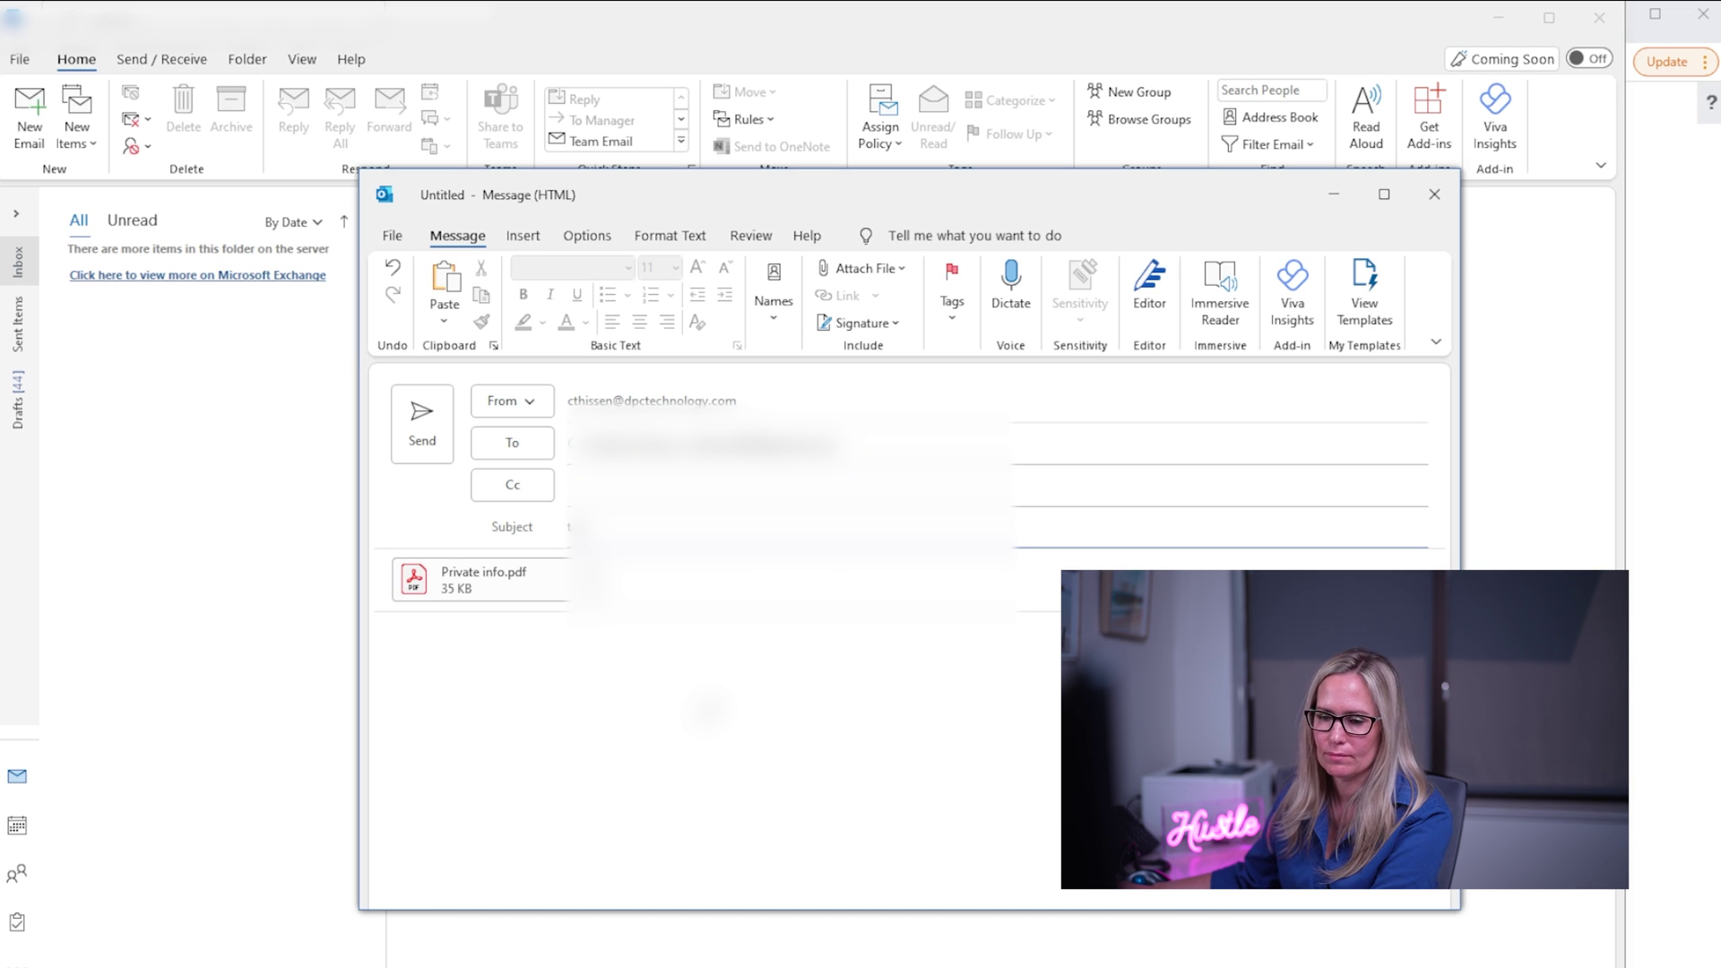
click(587, 235)
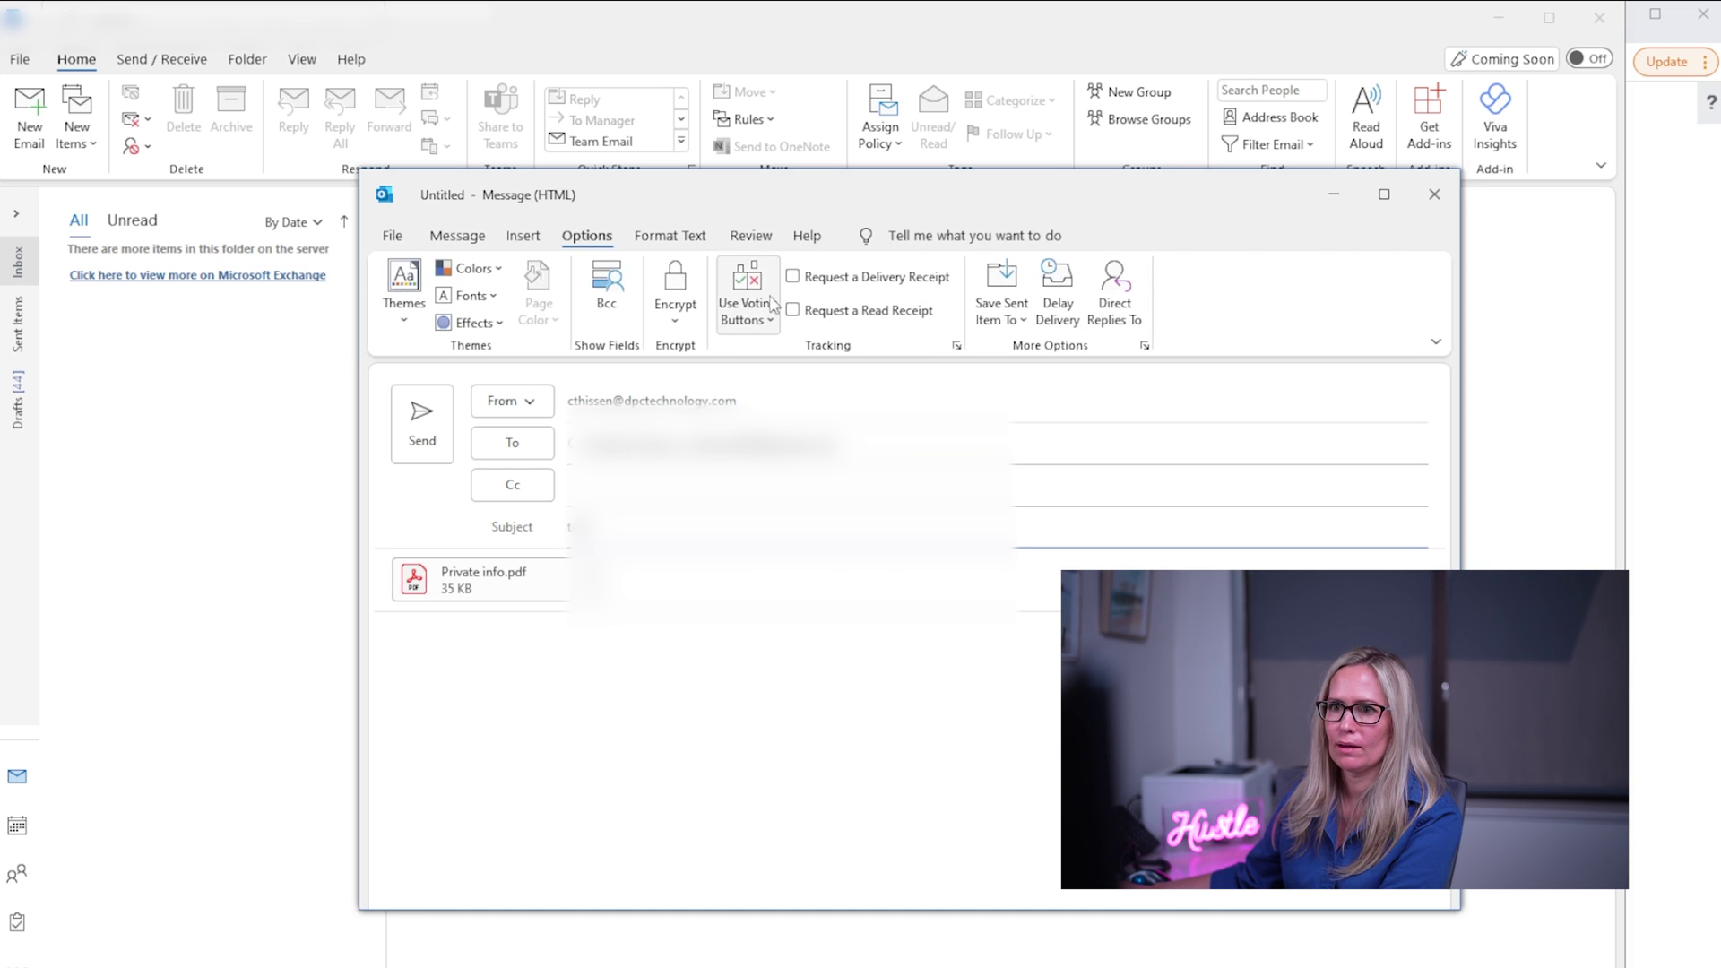
click(693, 309)
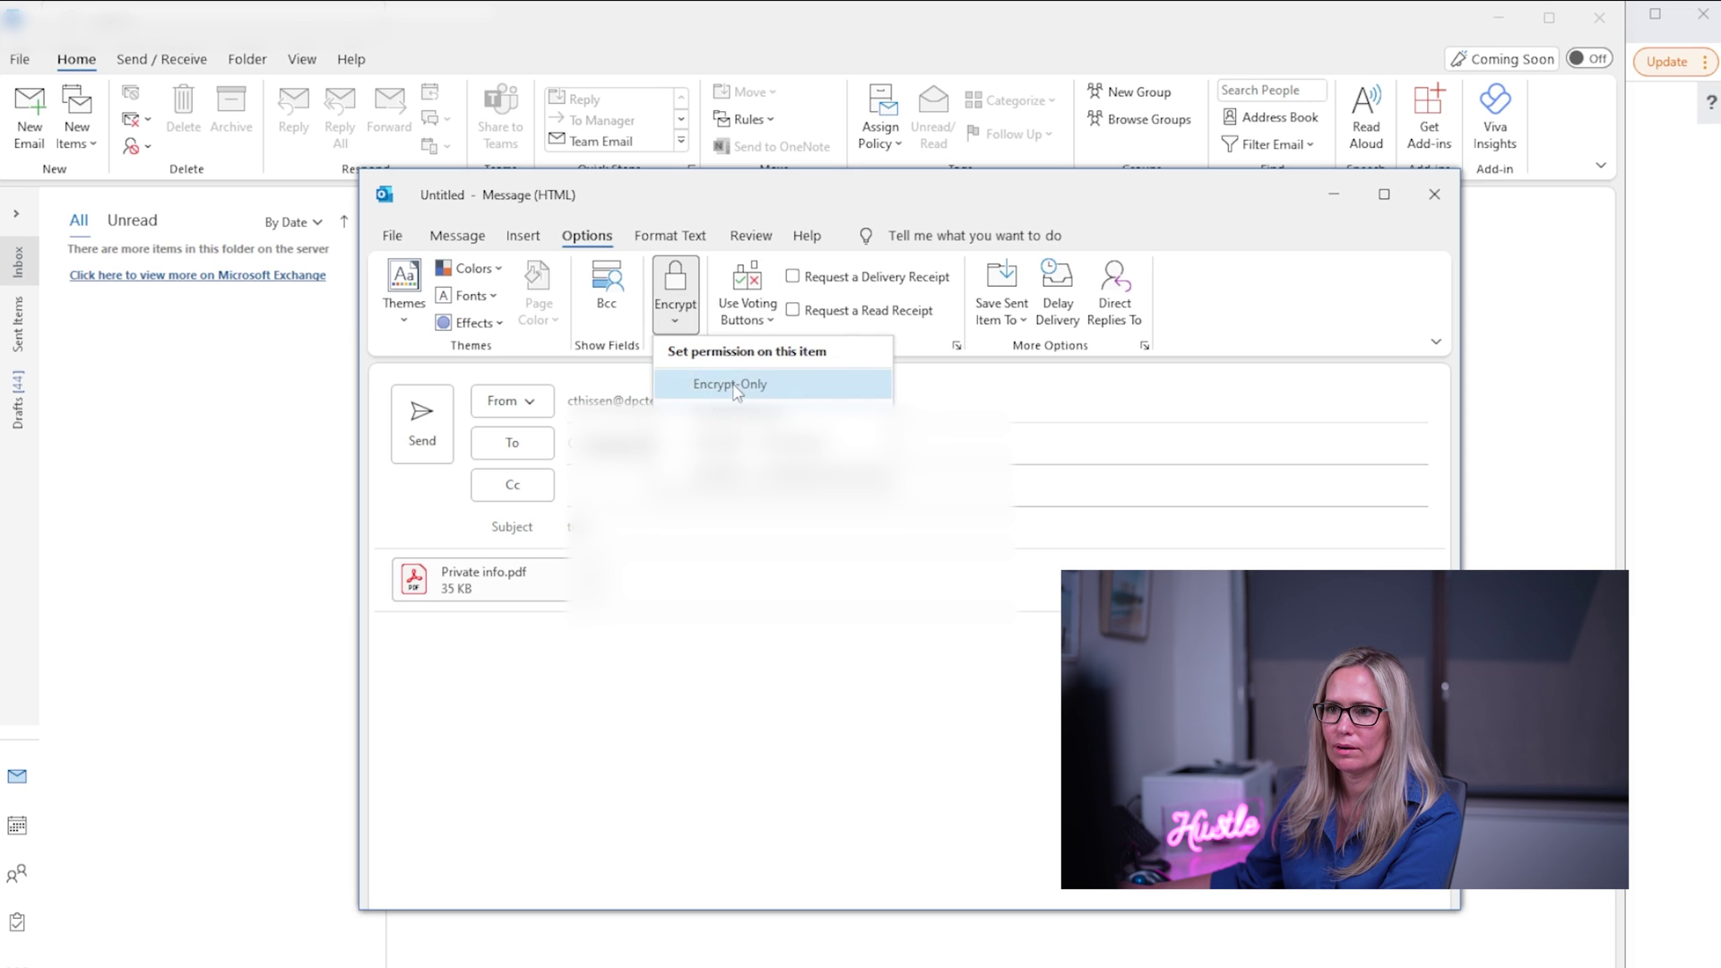
click(721, 385)
Step: Enter body 'test' and subject 'test attach', then send, accepting the protection notice
click(605, 744)
text(te)
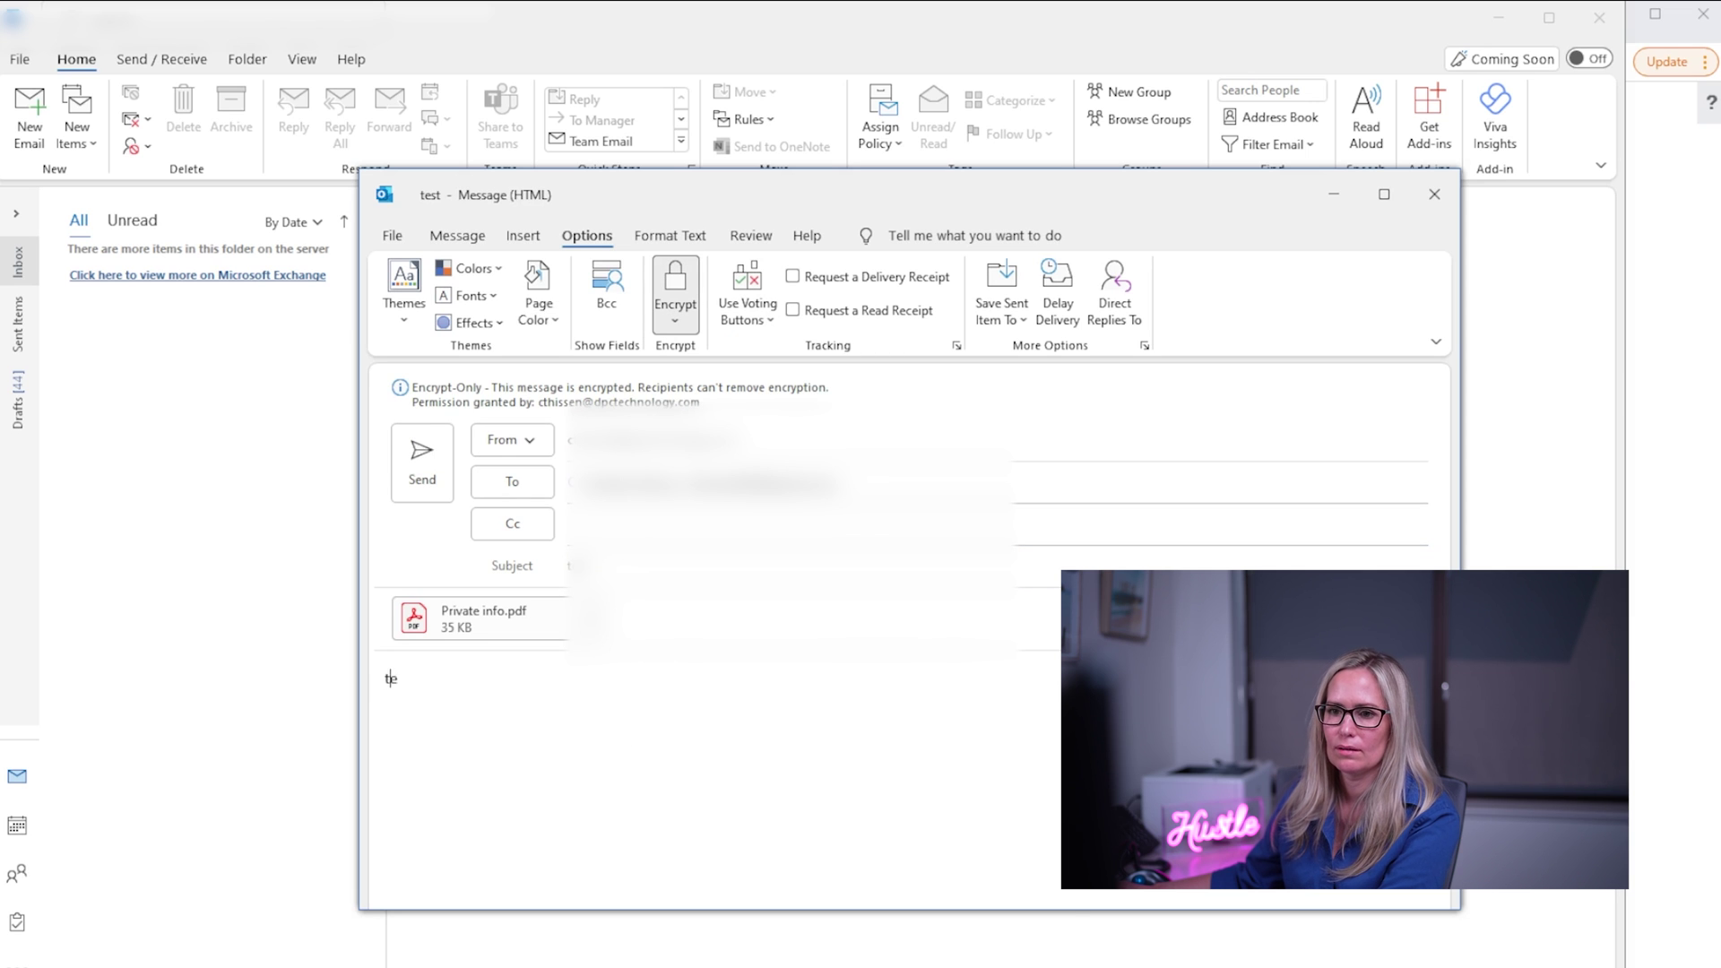
text(st)
click(789, 566)
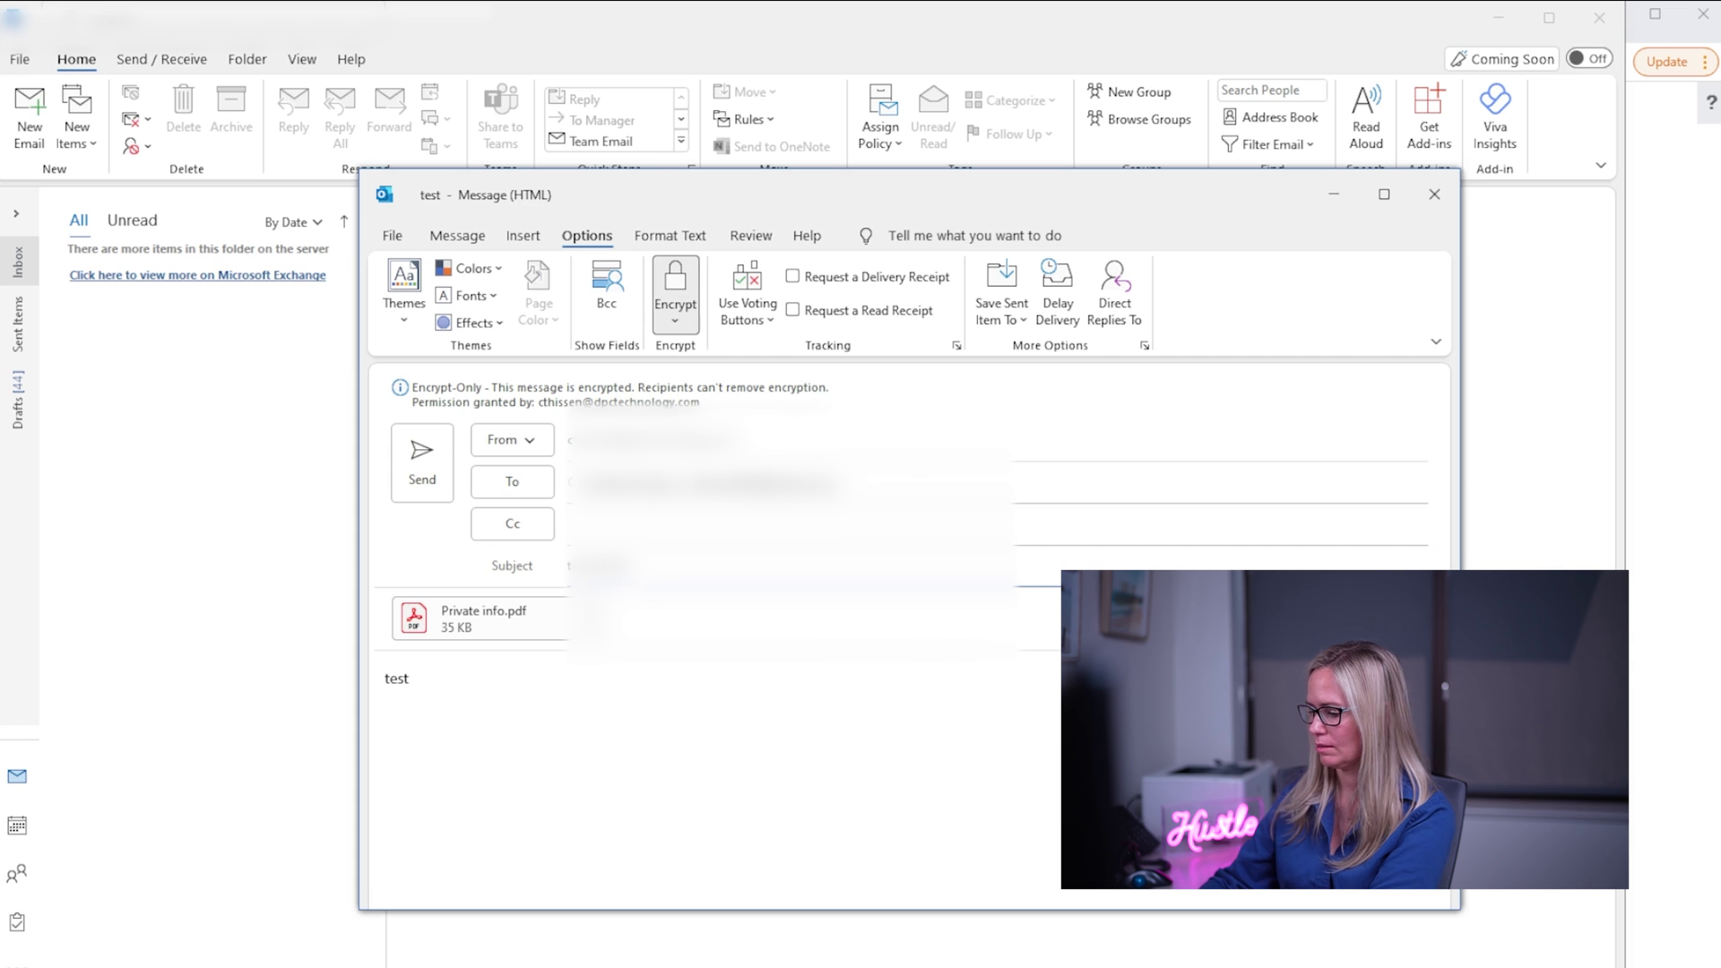
text(attach)
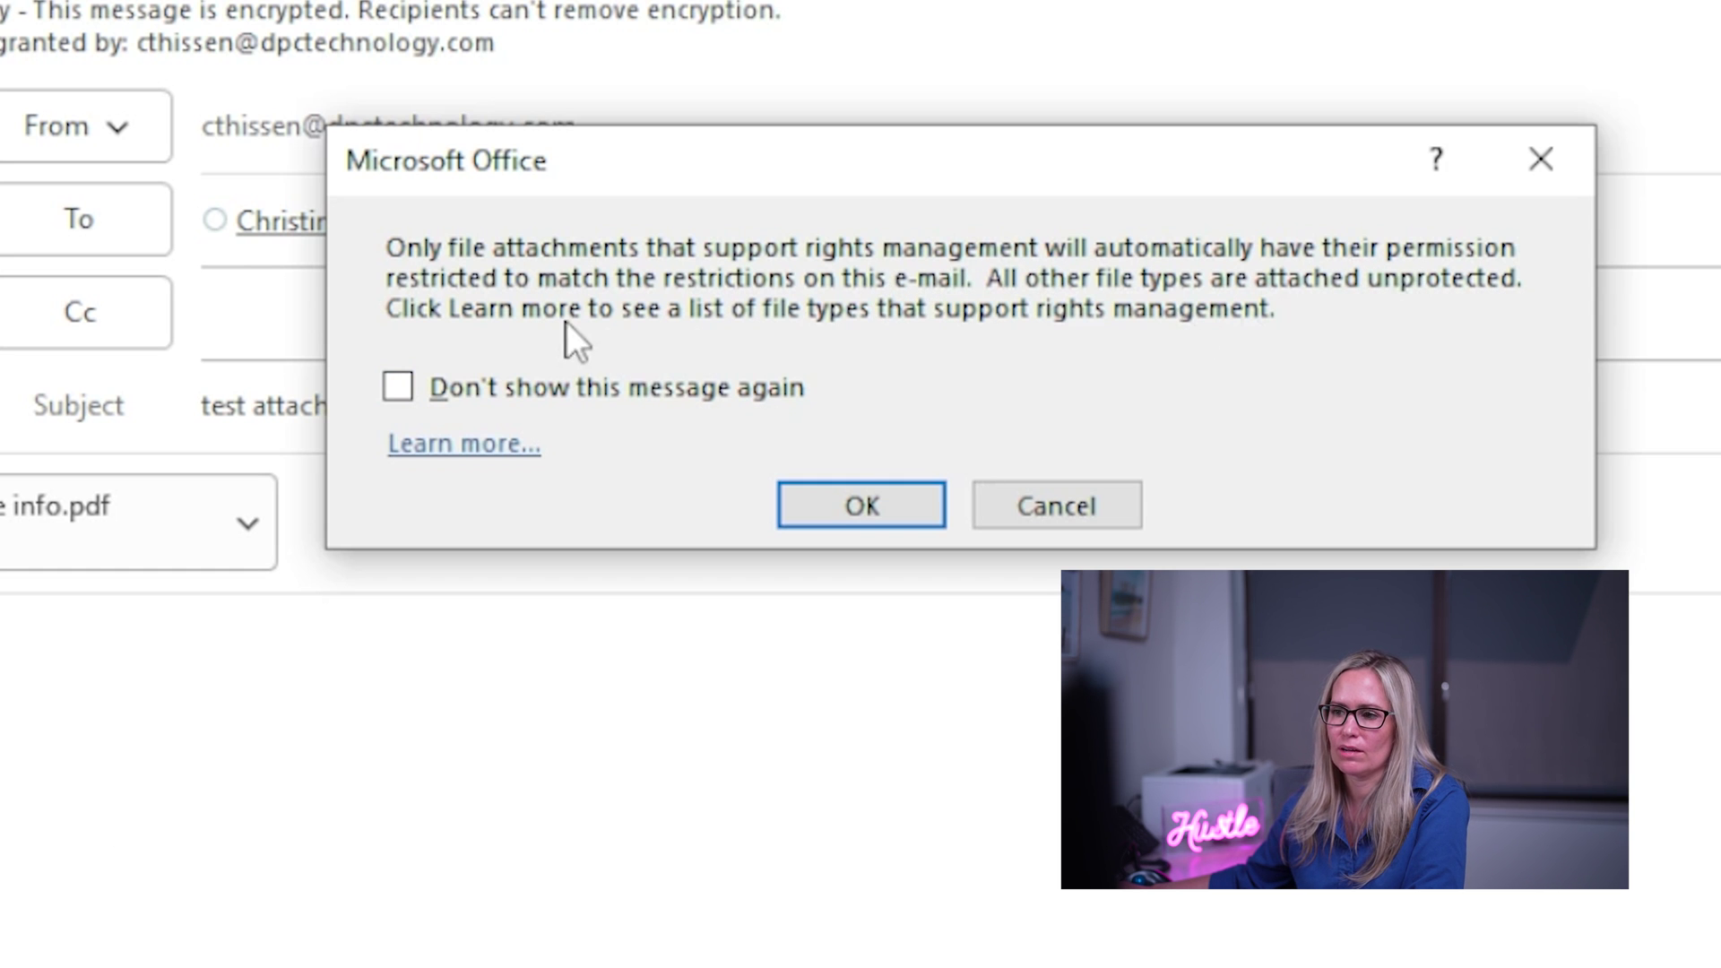
click(922, 528)
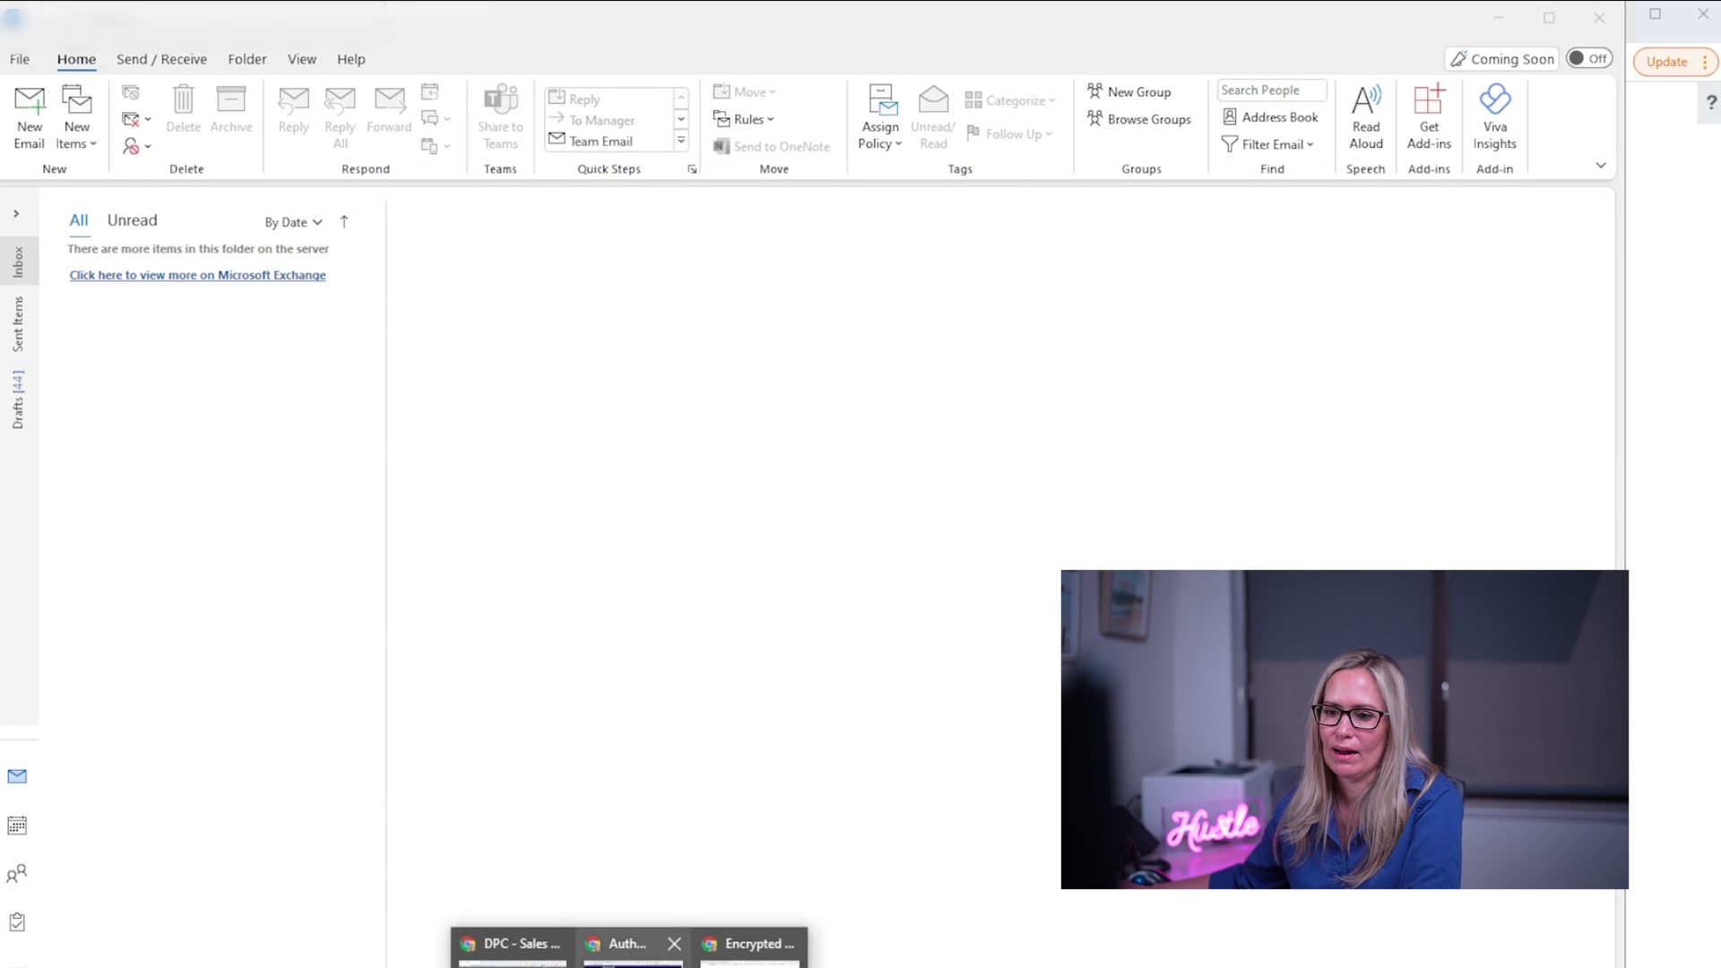
Step: In the browser, close the extra Gmail account's tab
click(691, 940)
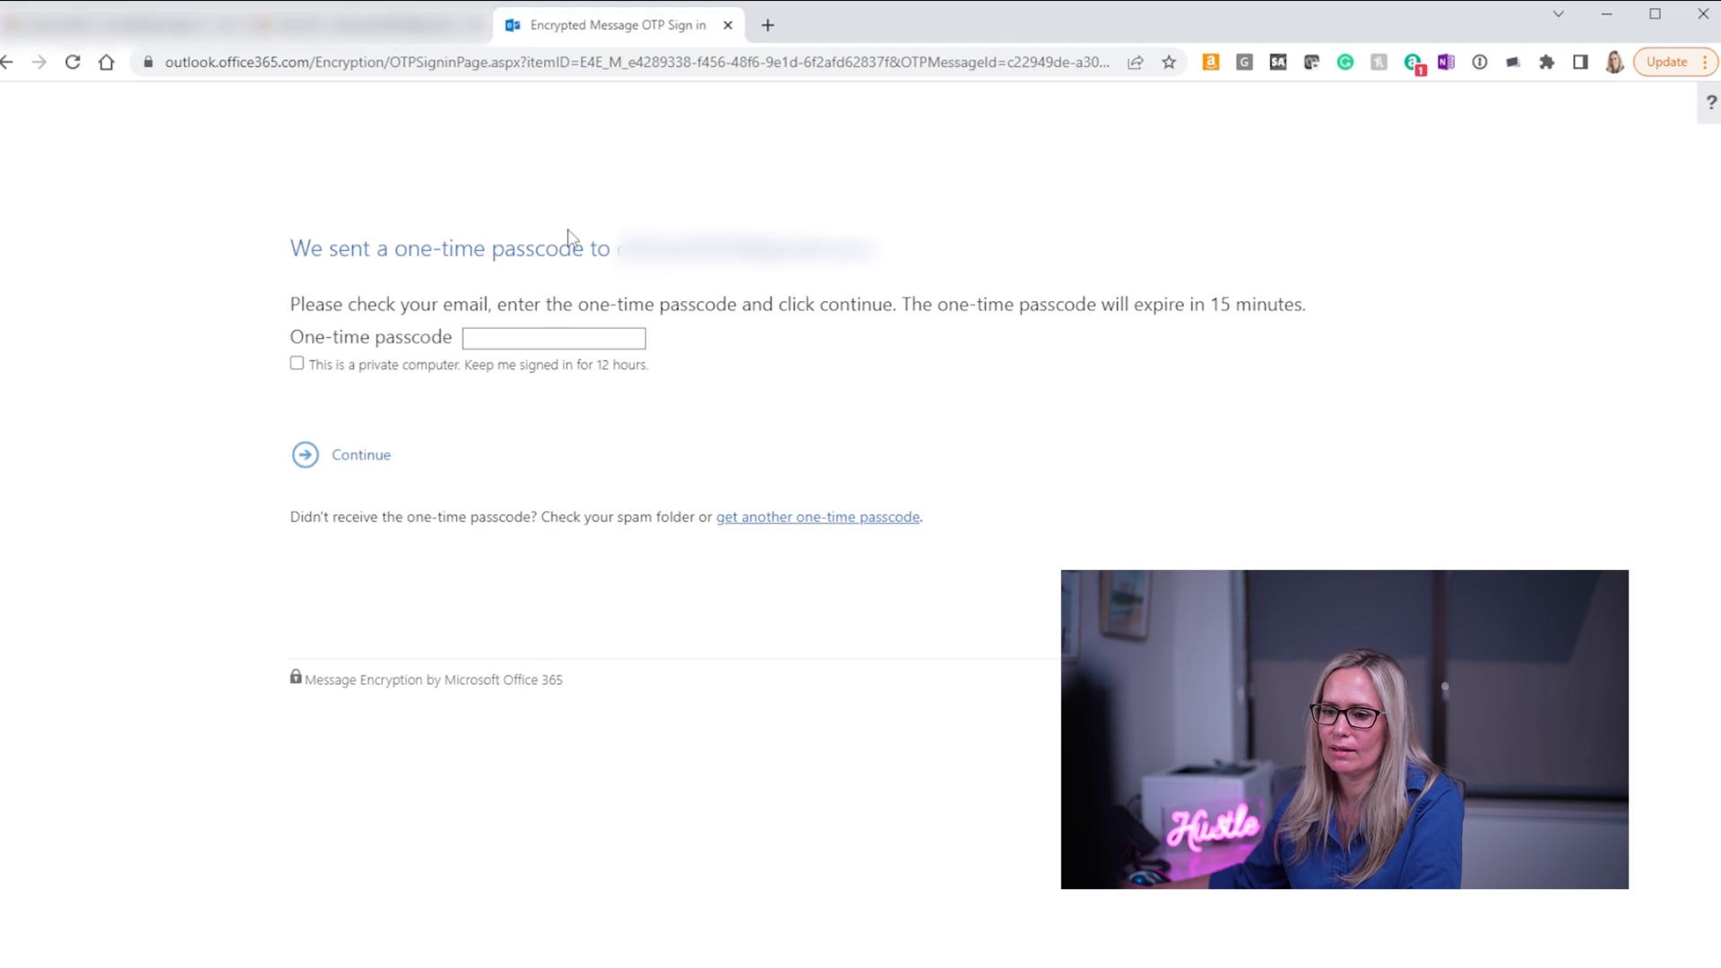
click(283, 27)
click(179, 25)
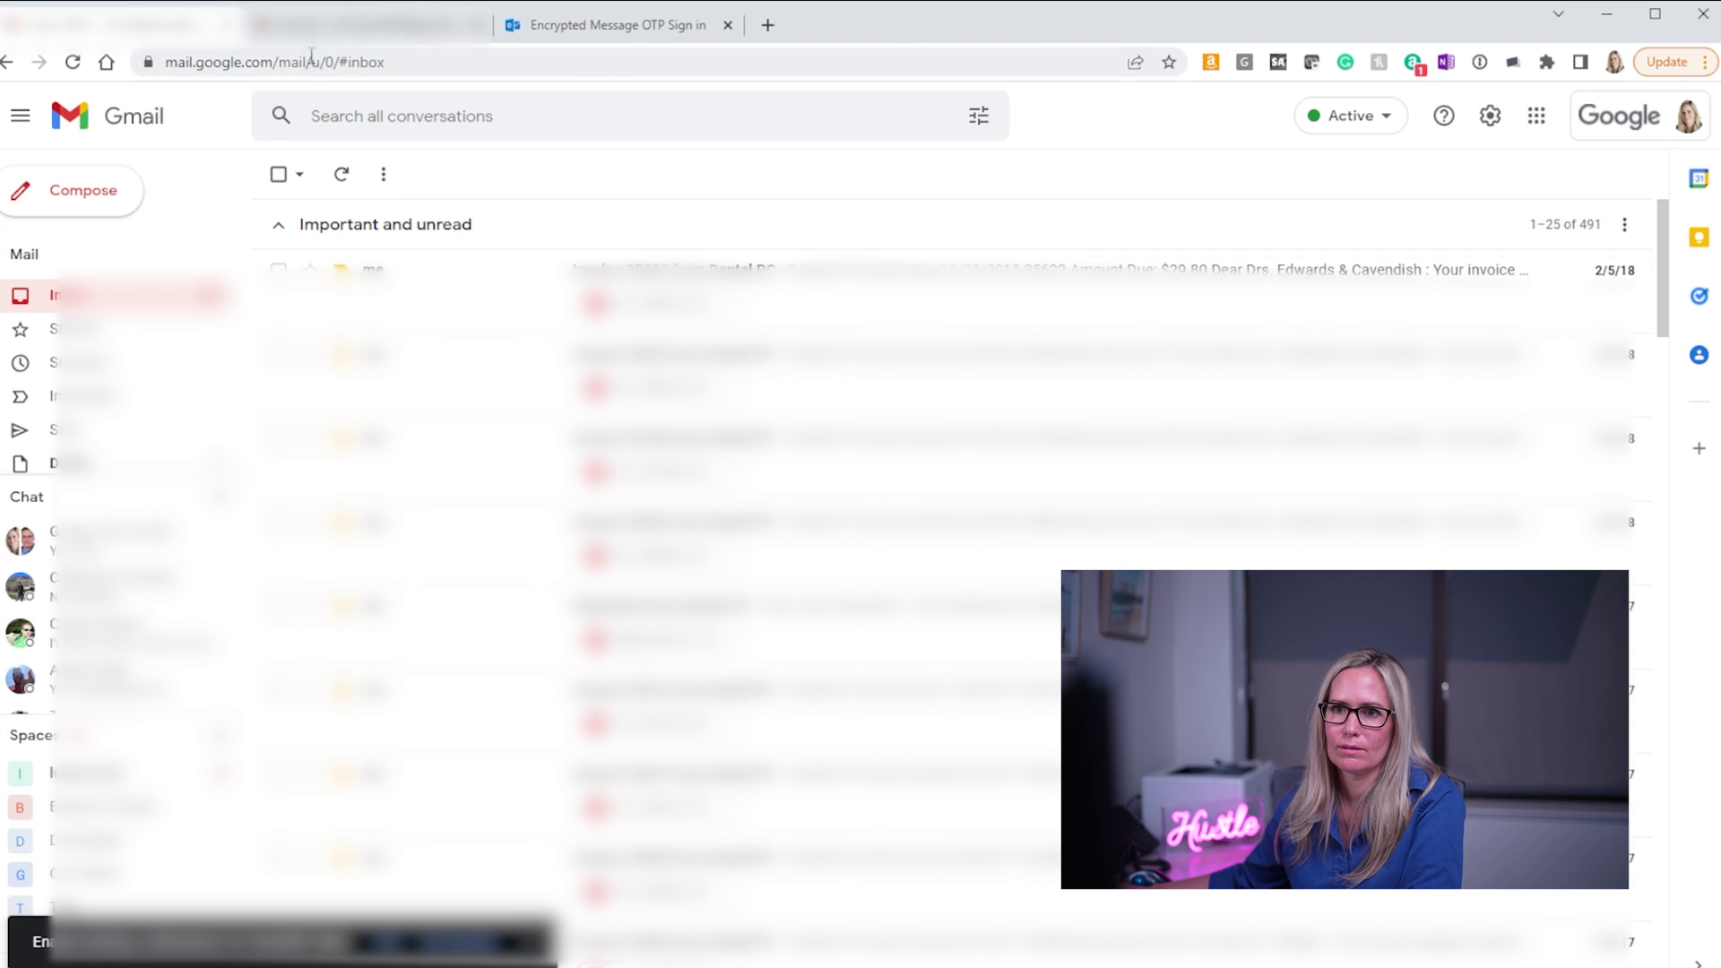
click(307, 61)
key(ctrl+w)
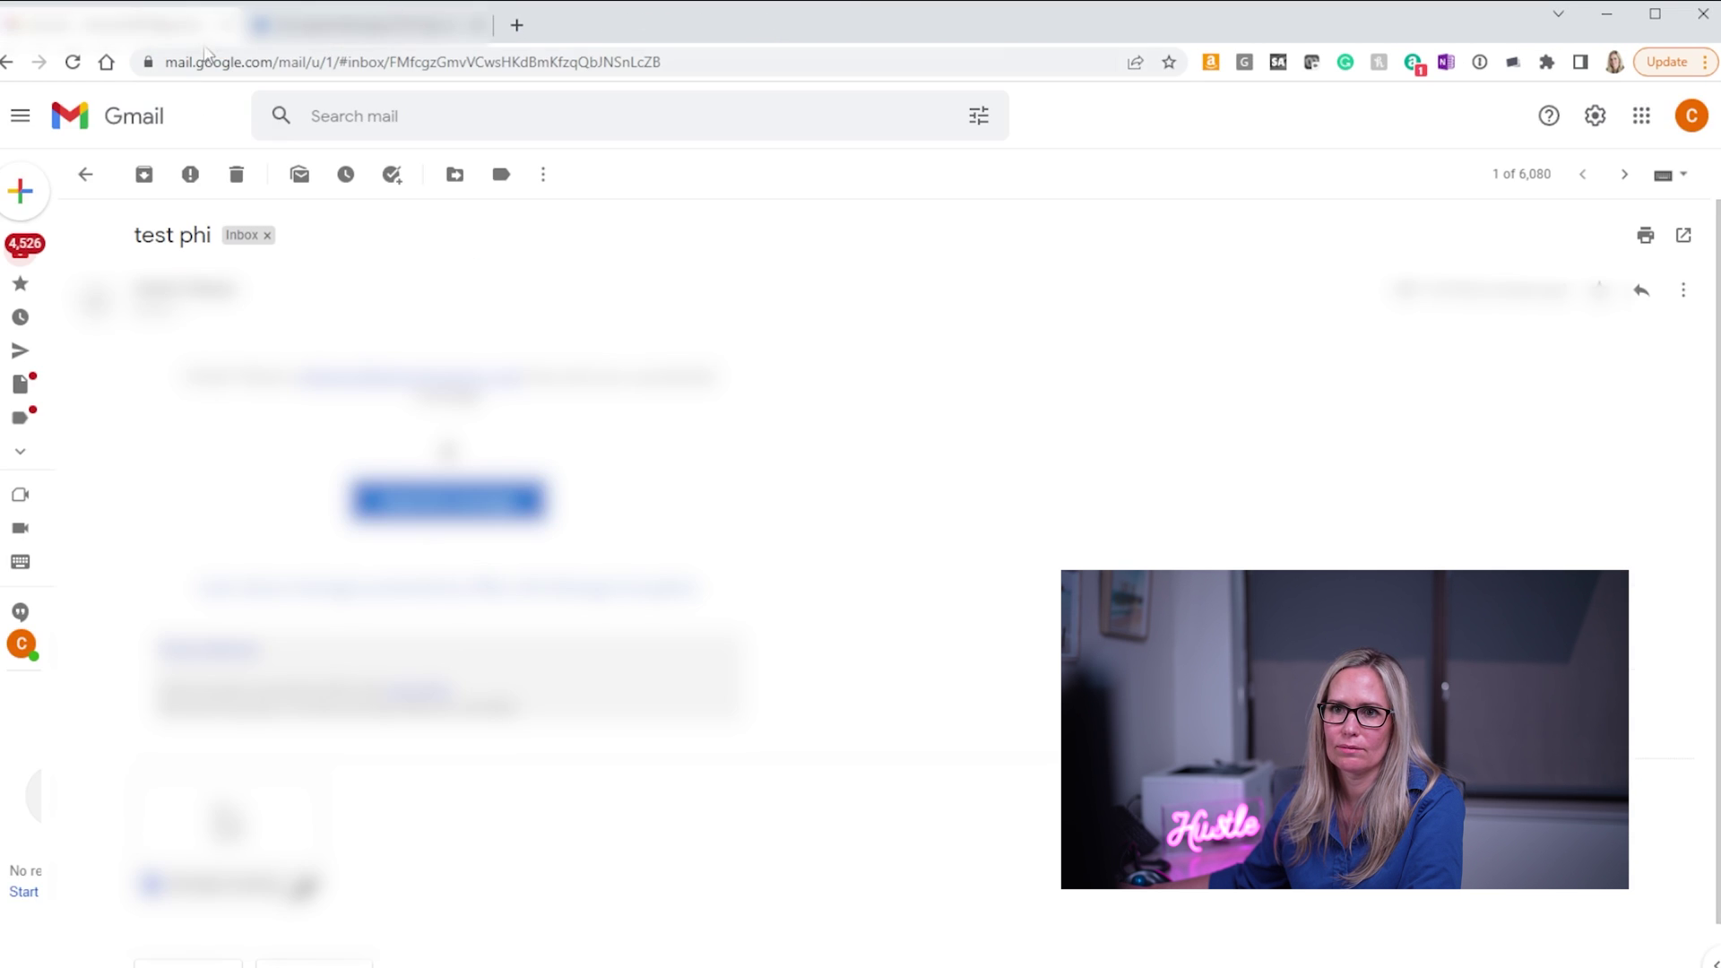
Step: Open the 'test attach' email from the inbox and launch its protected message
click(85, 175)
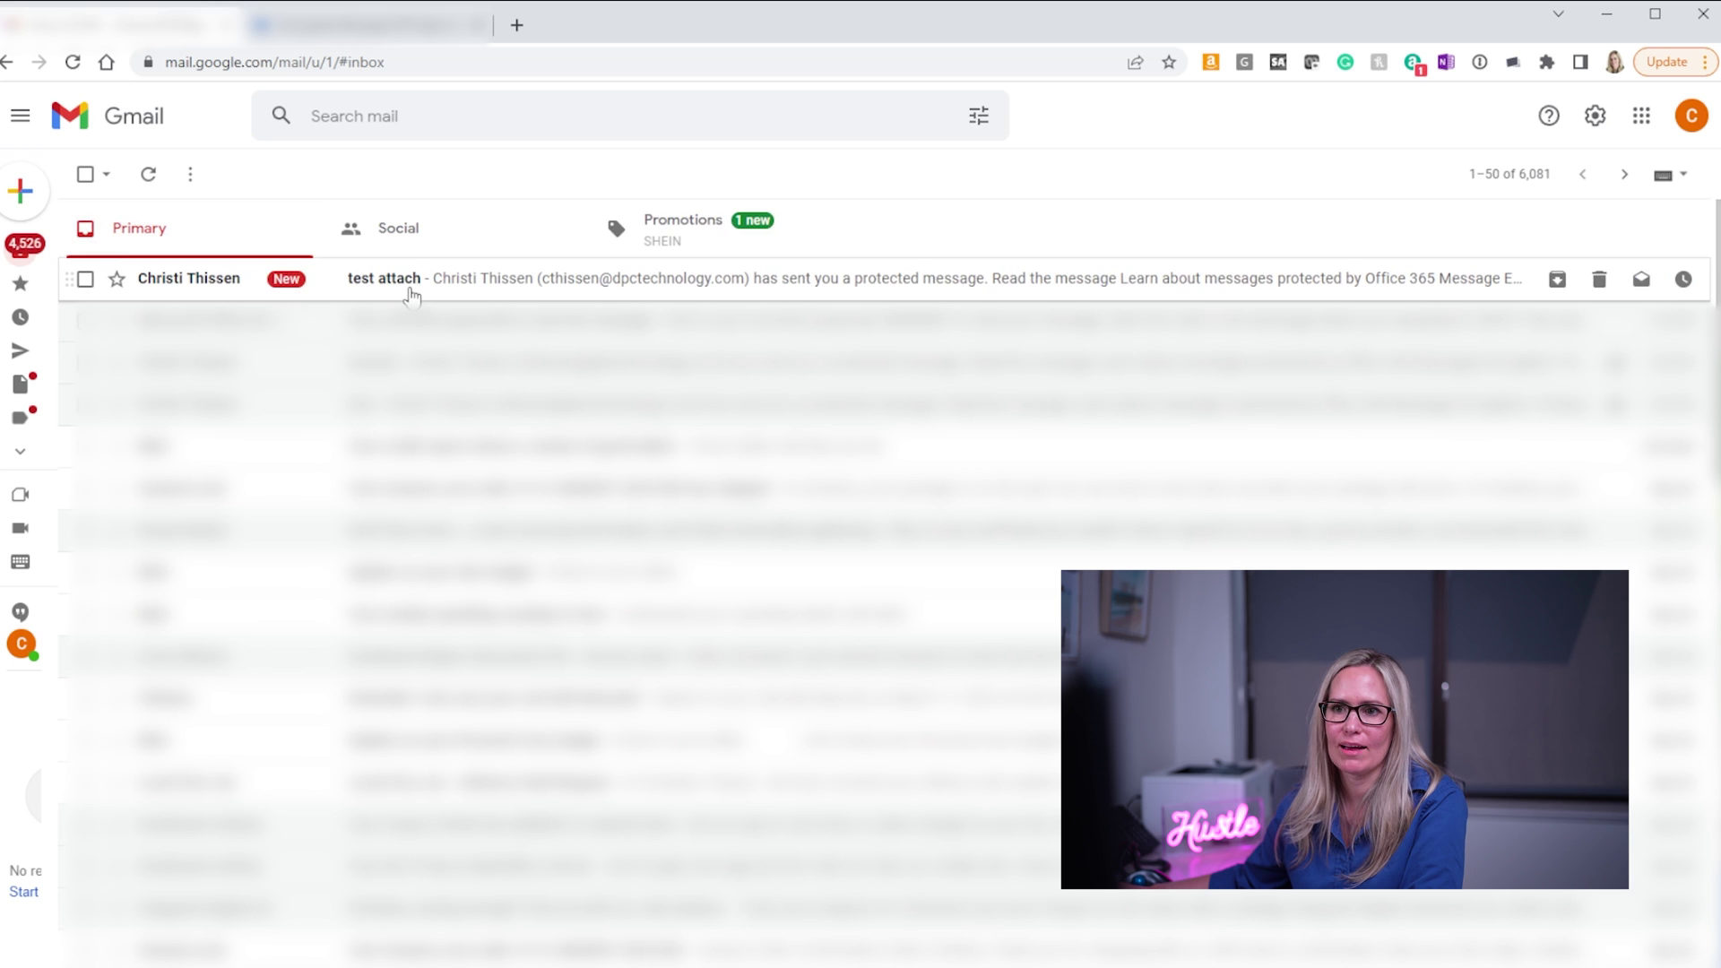
click(409, 287)
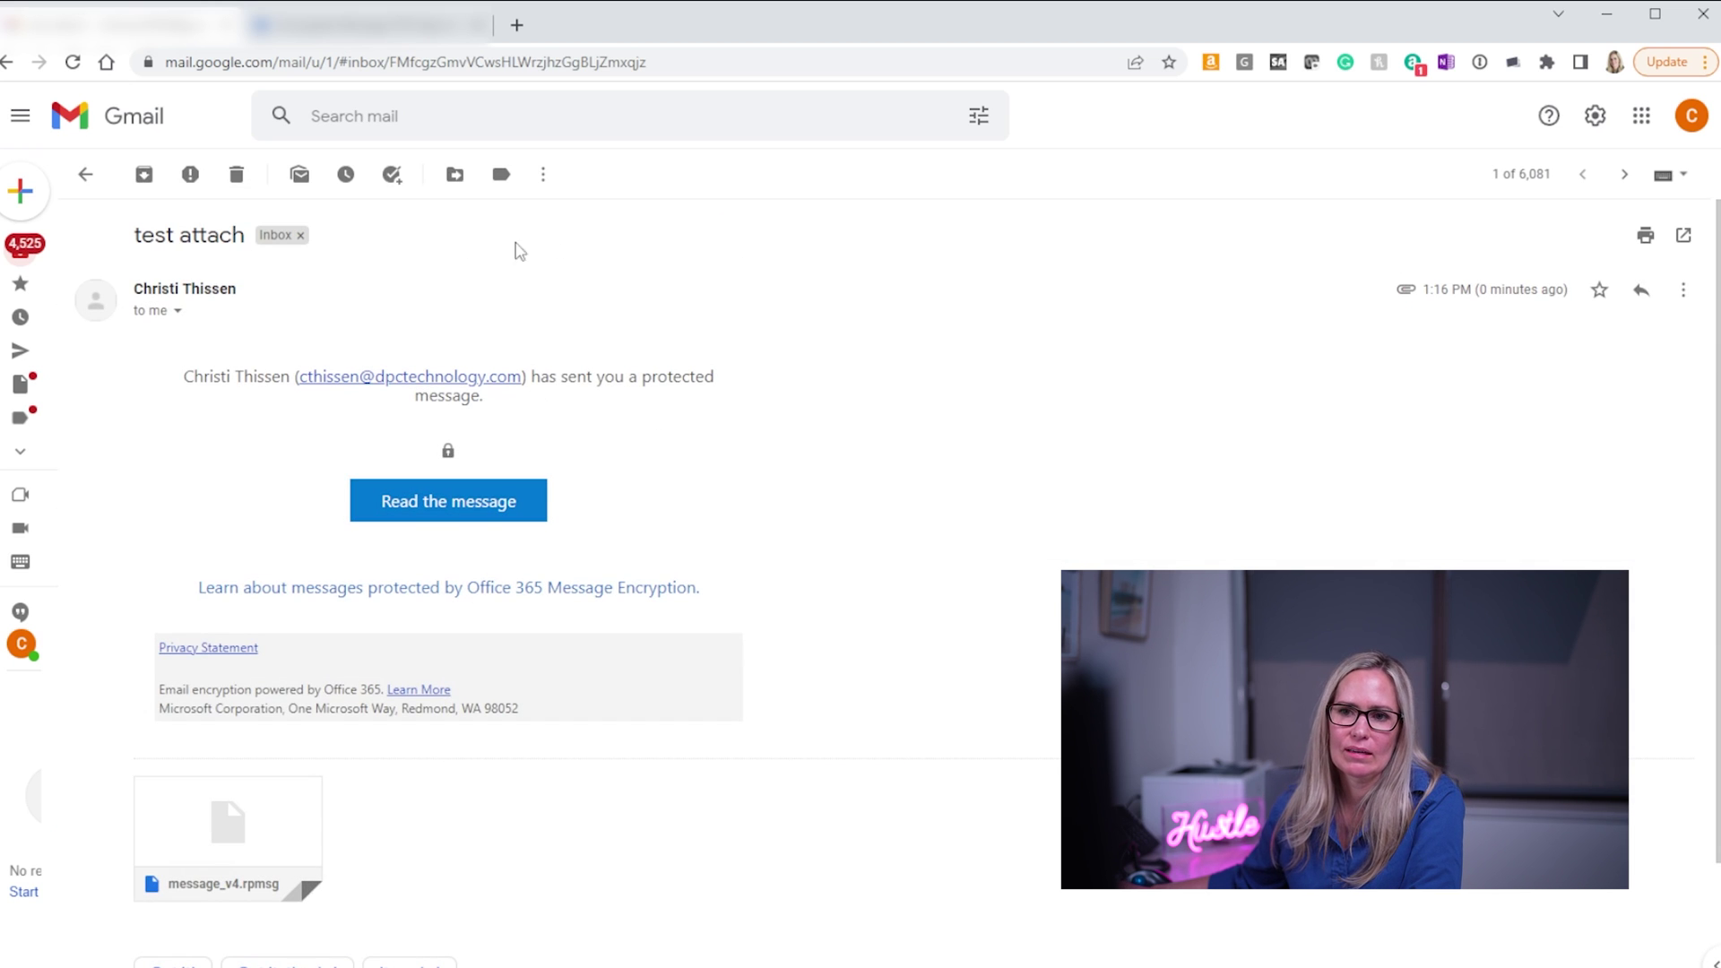
scroll(1007, 768, down, 2)
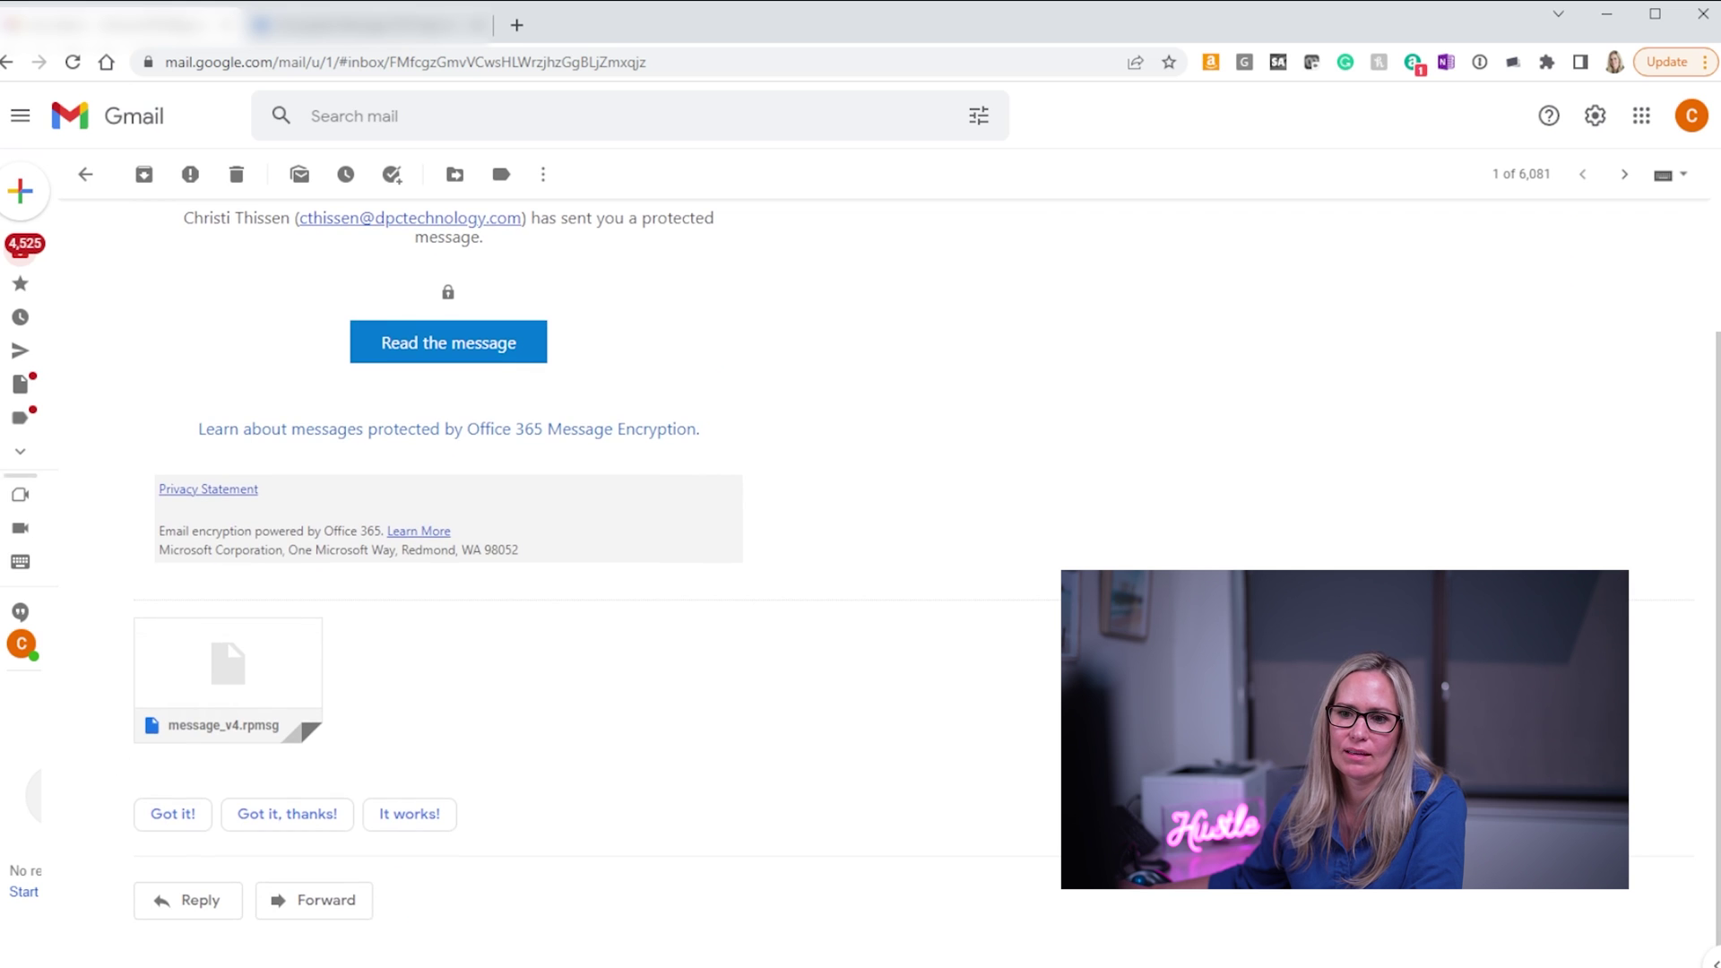
scroll(448, 627, up, 2)
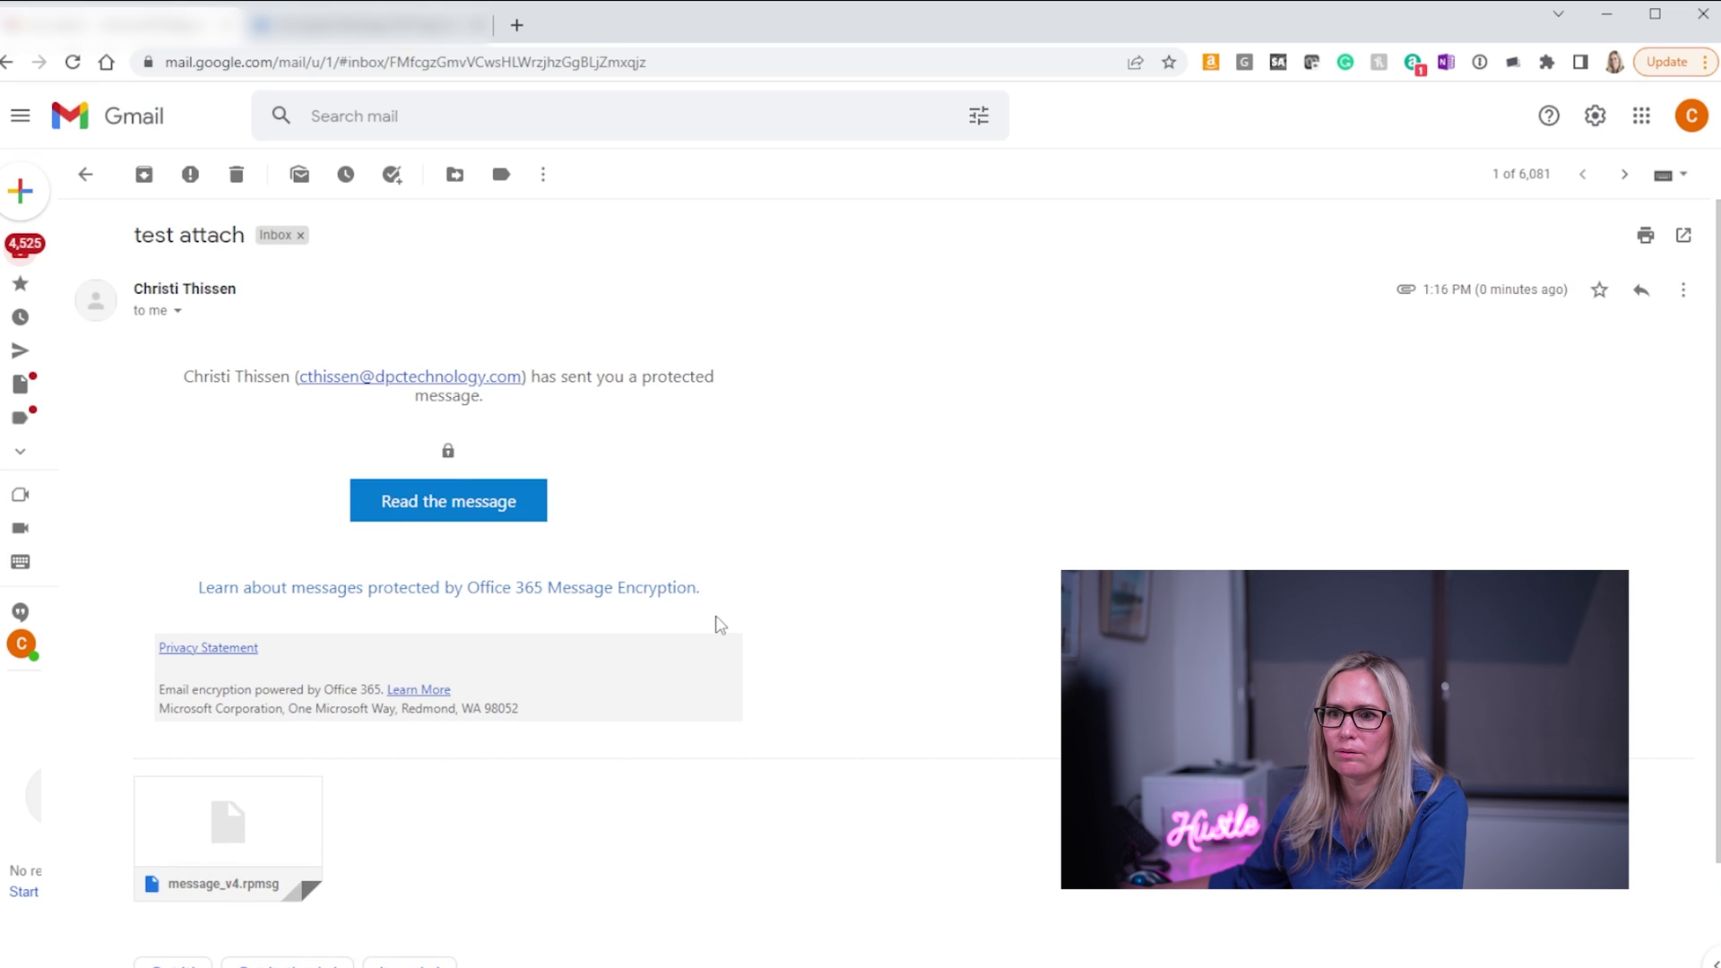
click(403, 503)
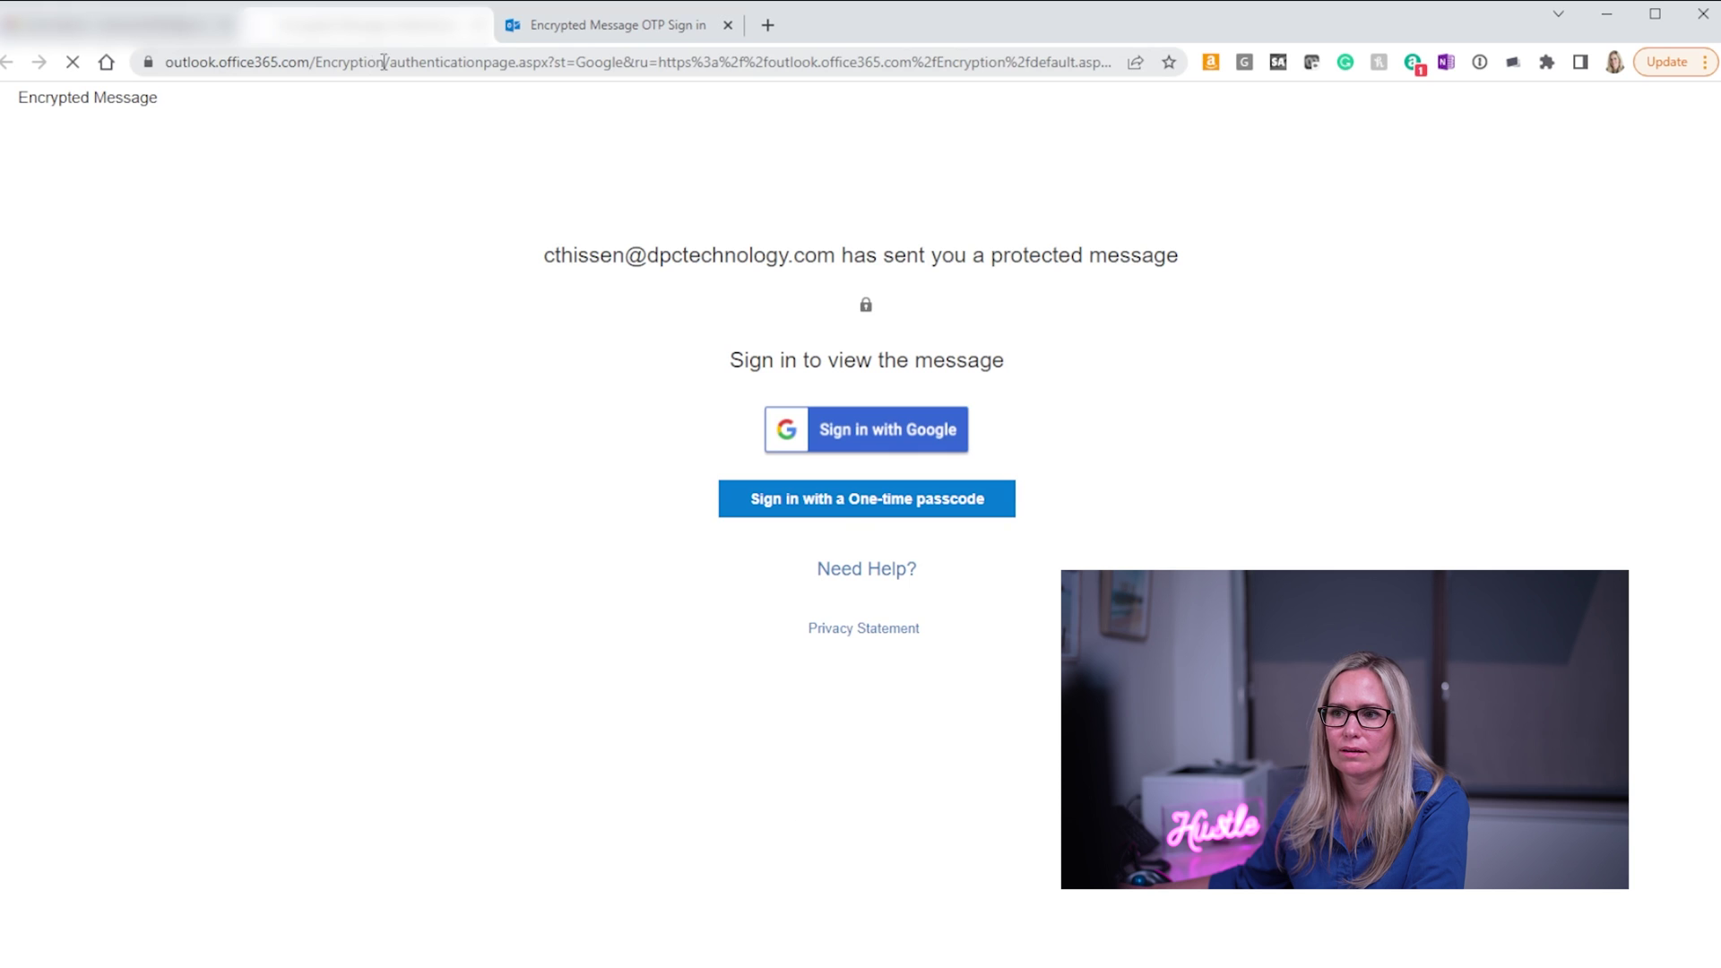
Step: Request one-time passcode sign-in, then open the passcode email in Gmail
click(845, 509)
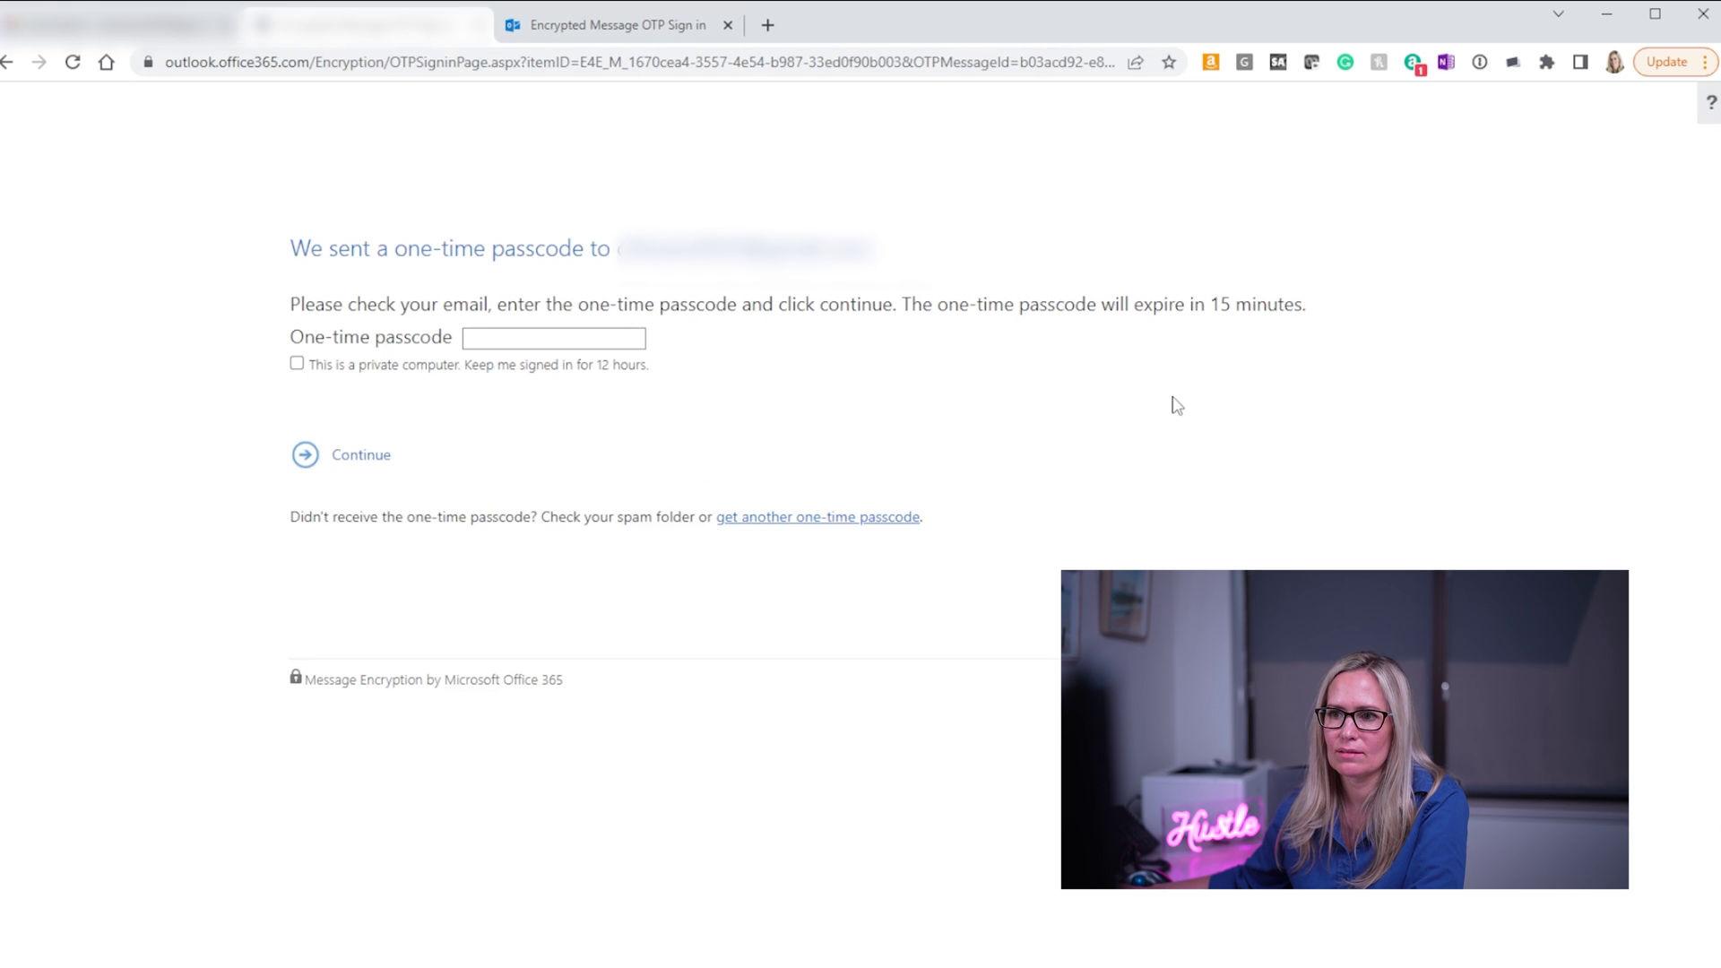
click(116, 24)
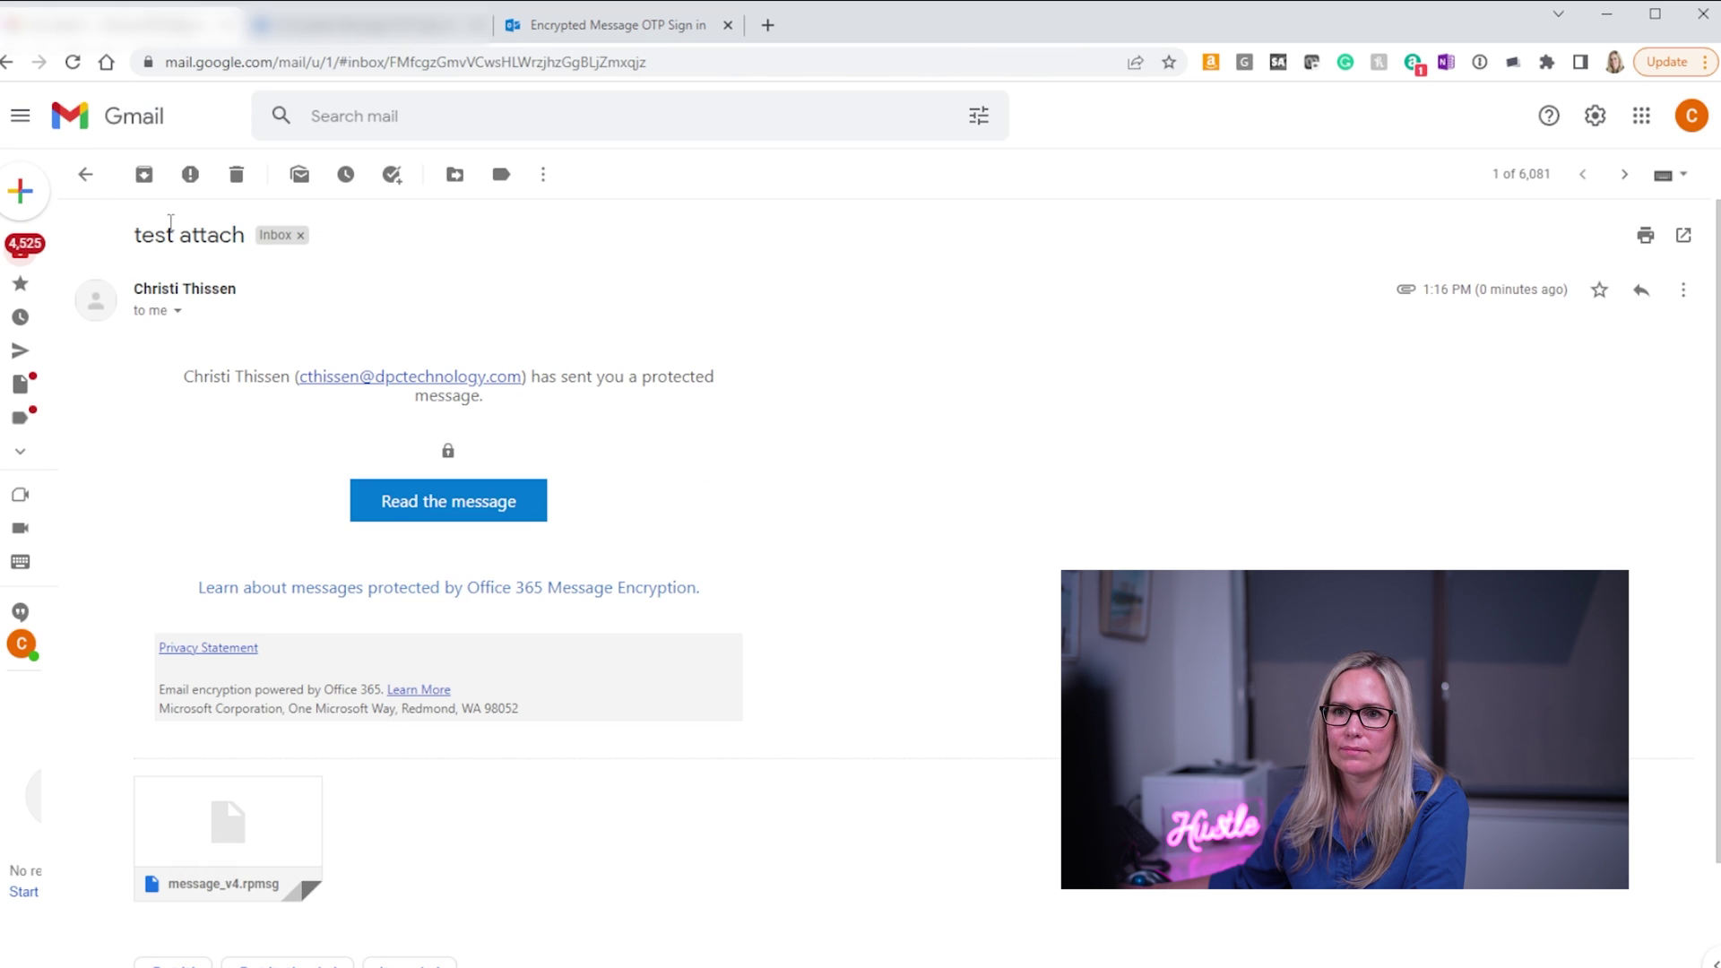
click(83, 174)
click(408, 281)
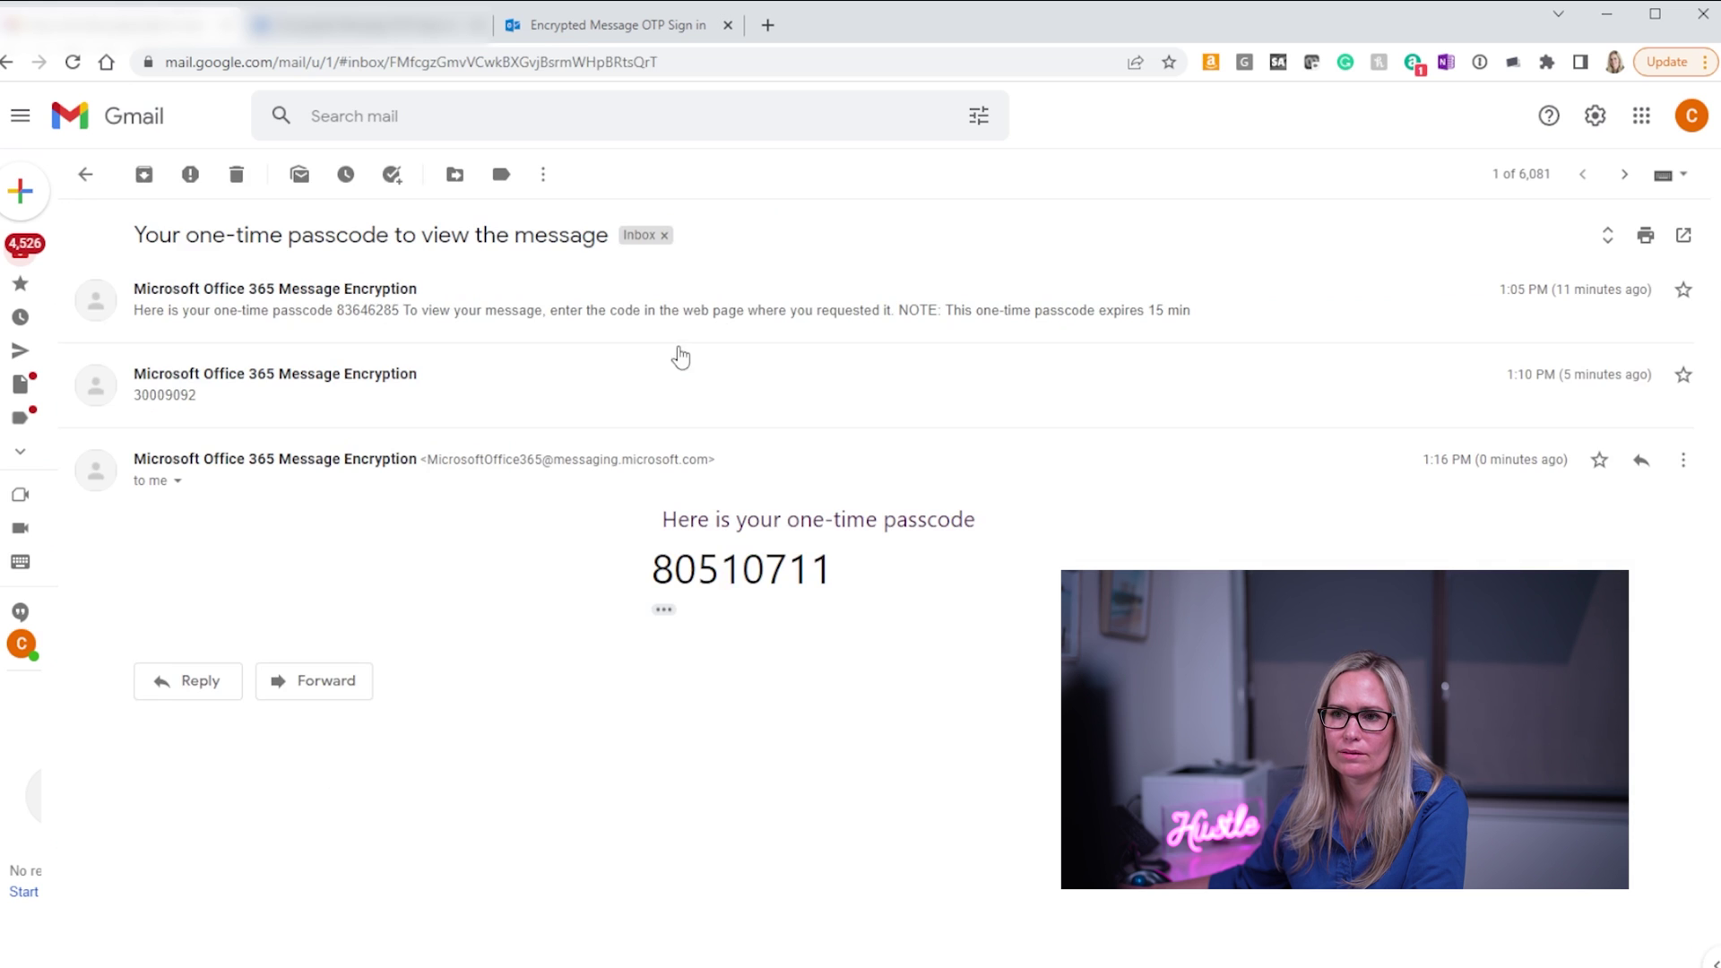
Step: Copy the newest passcode, paste it into the portal's passcode field and submit it
double_click(722, 570)
right_click(723, 570)
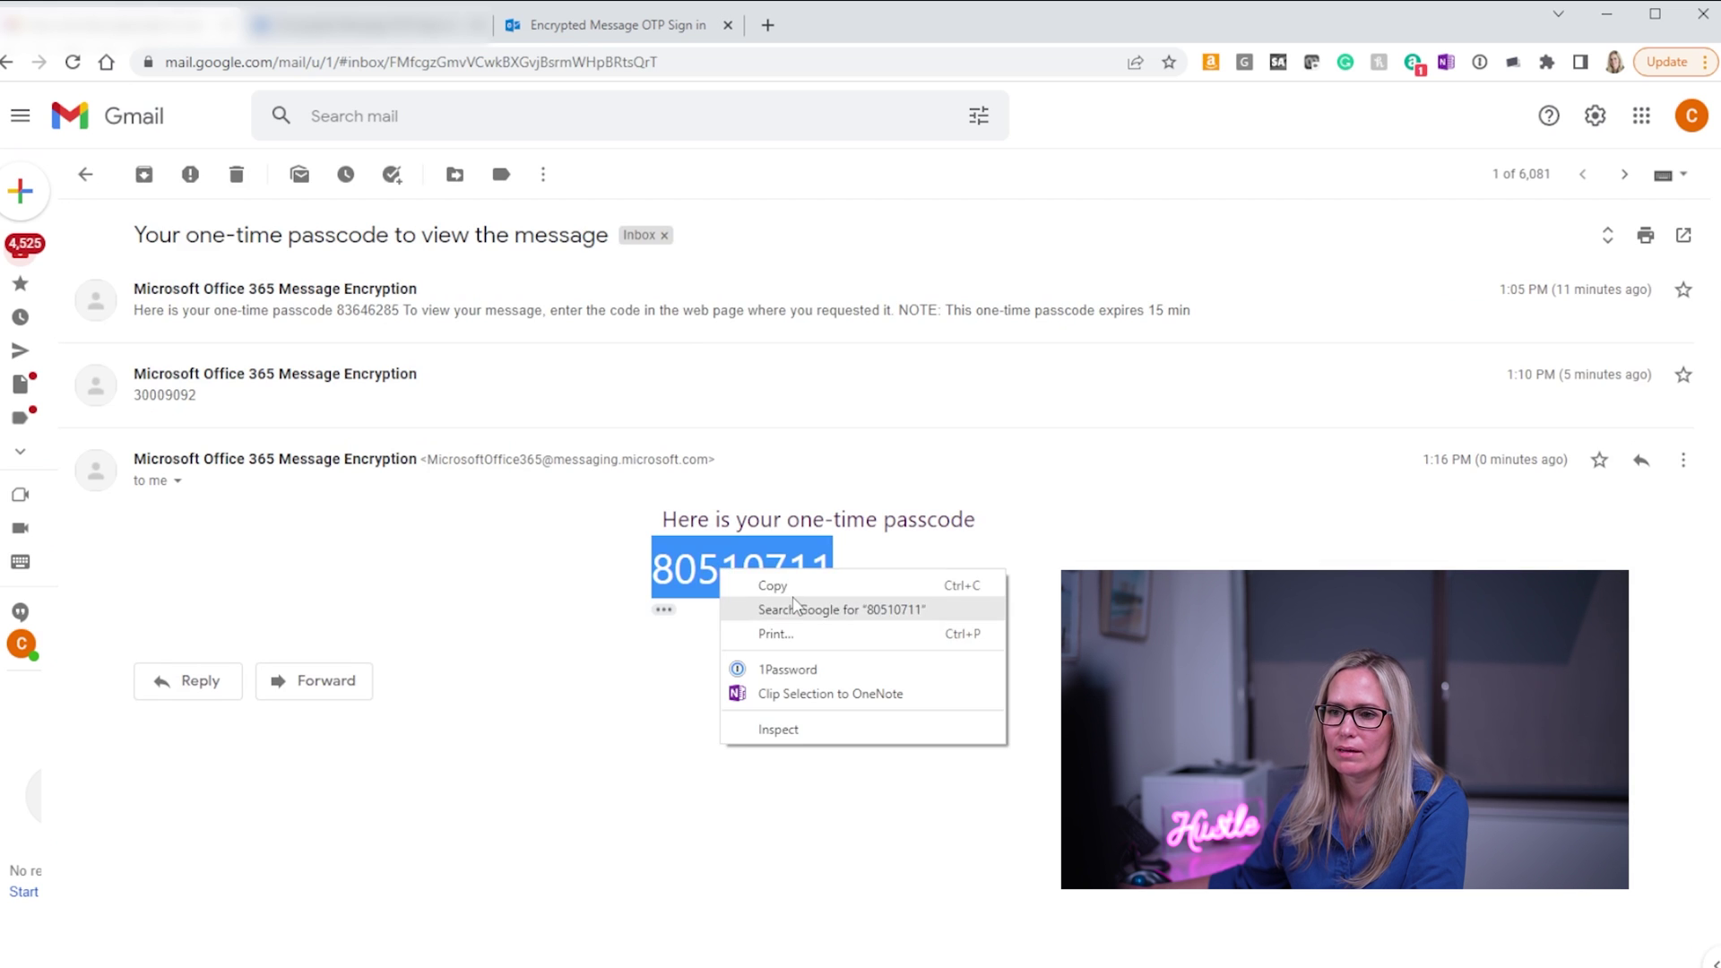
click(771, 581)
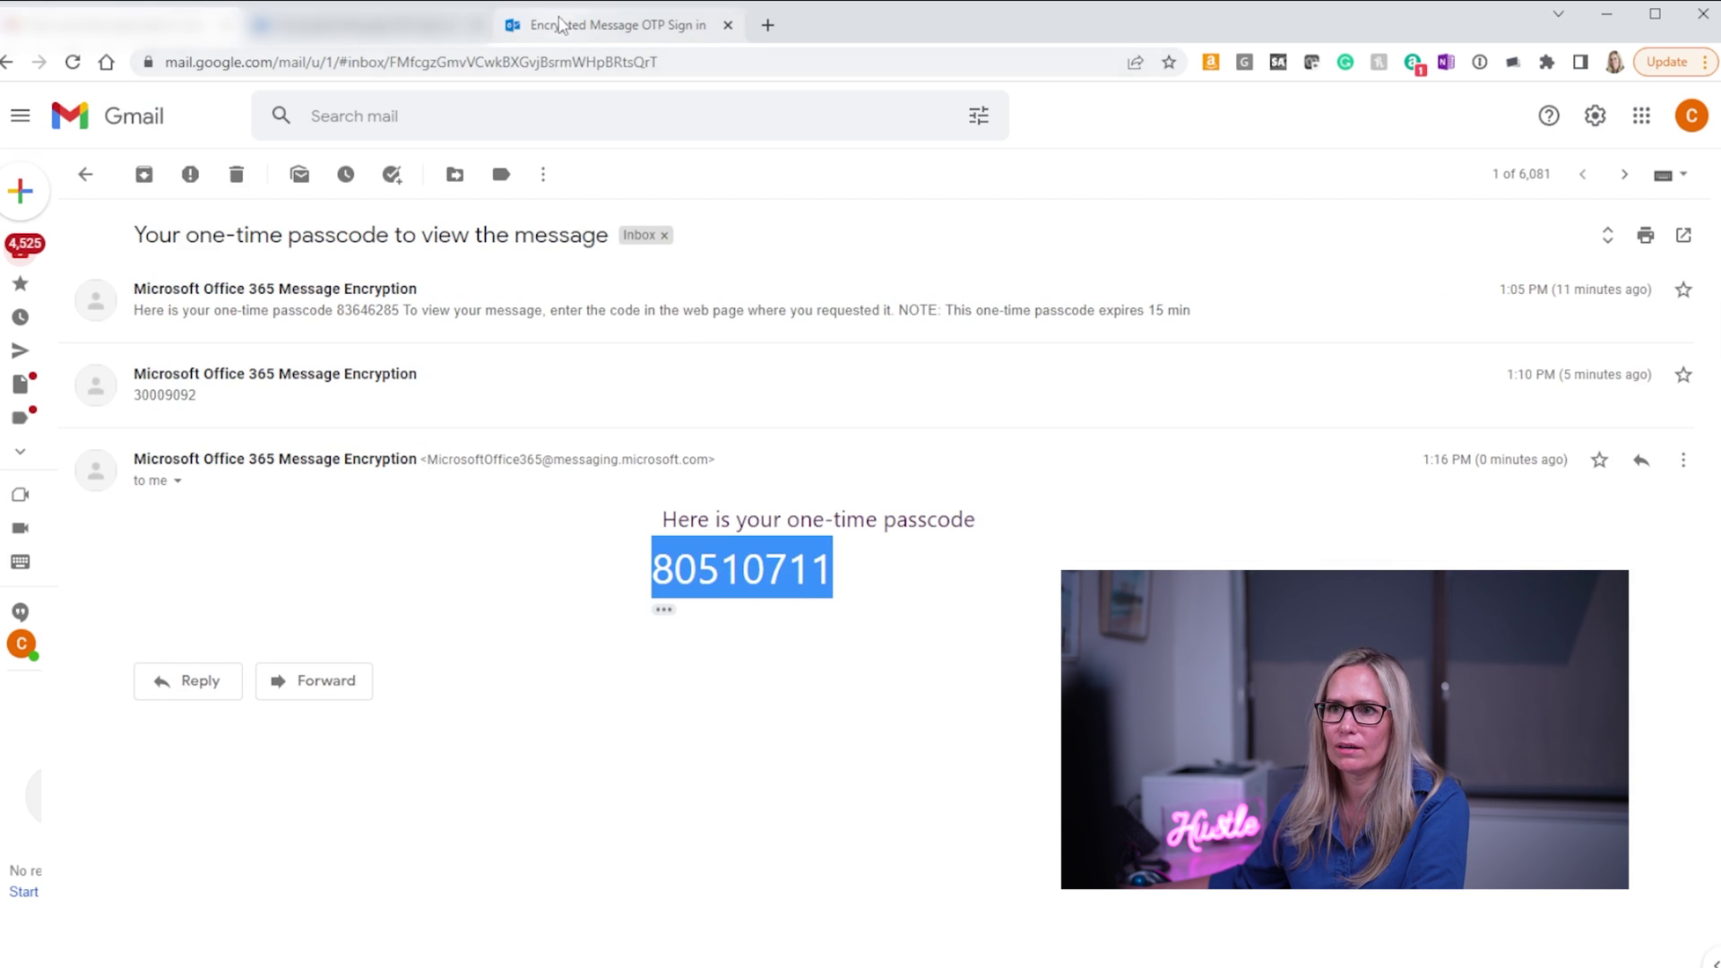
click(516, 27)
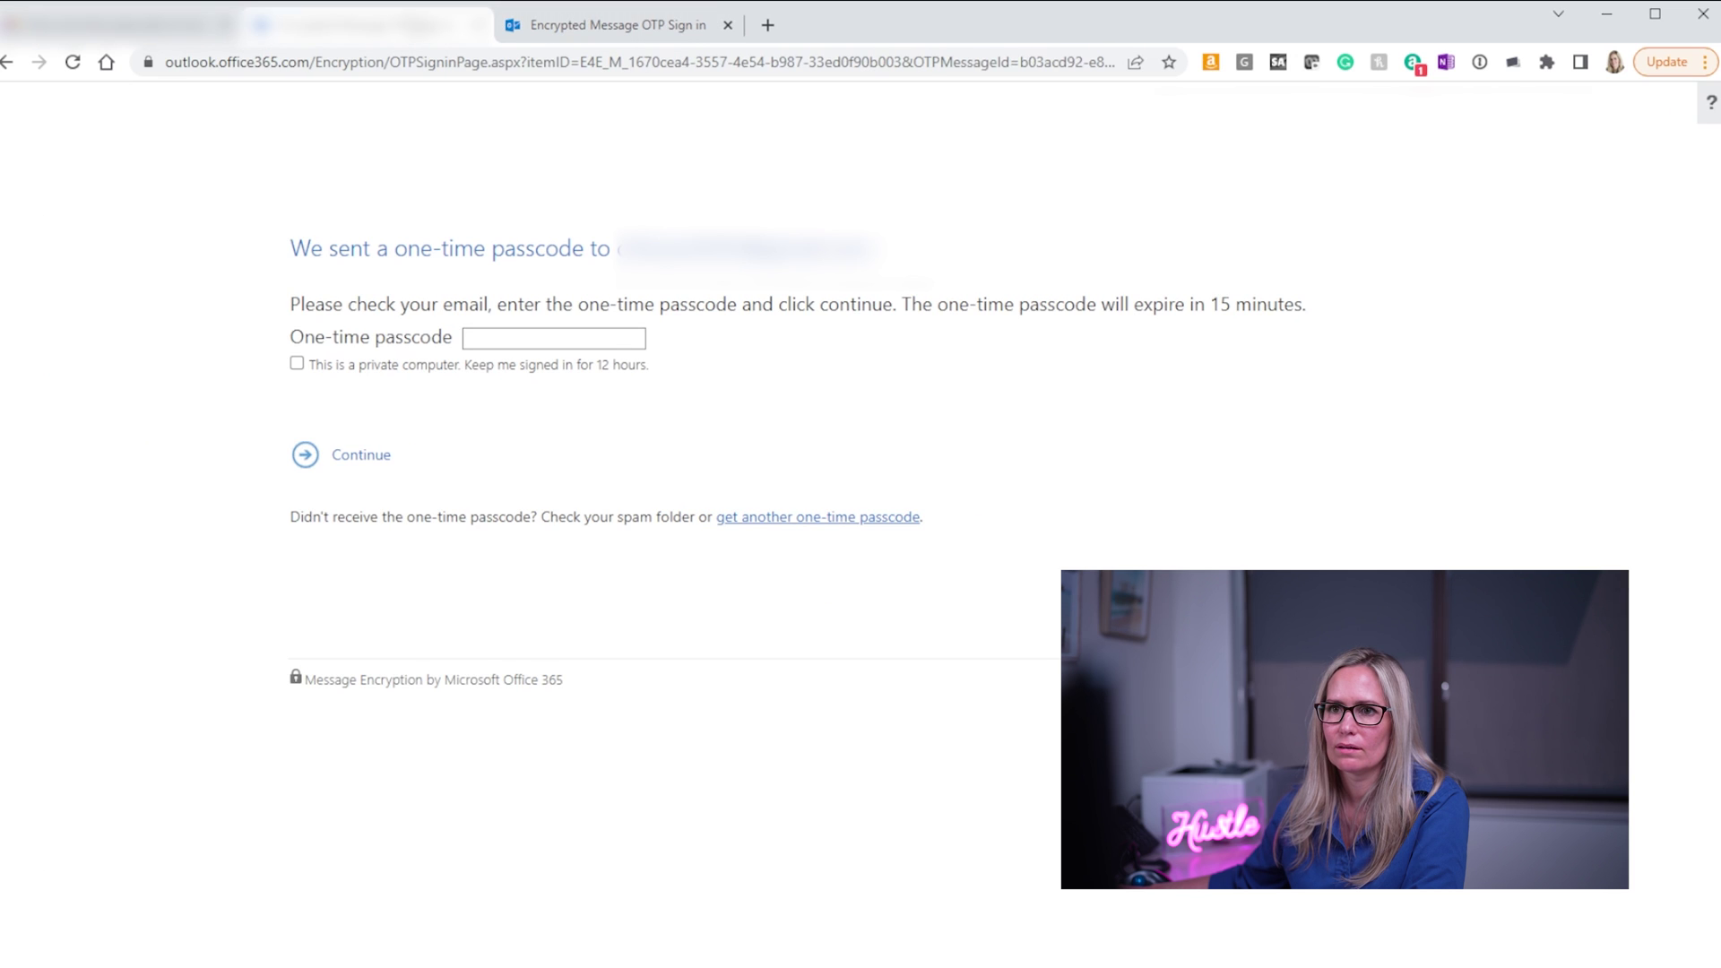
right_click(495, 331)
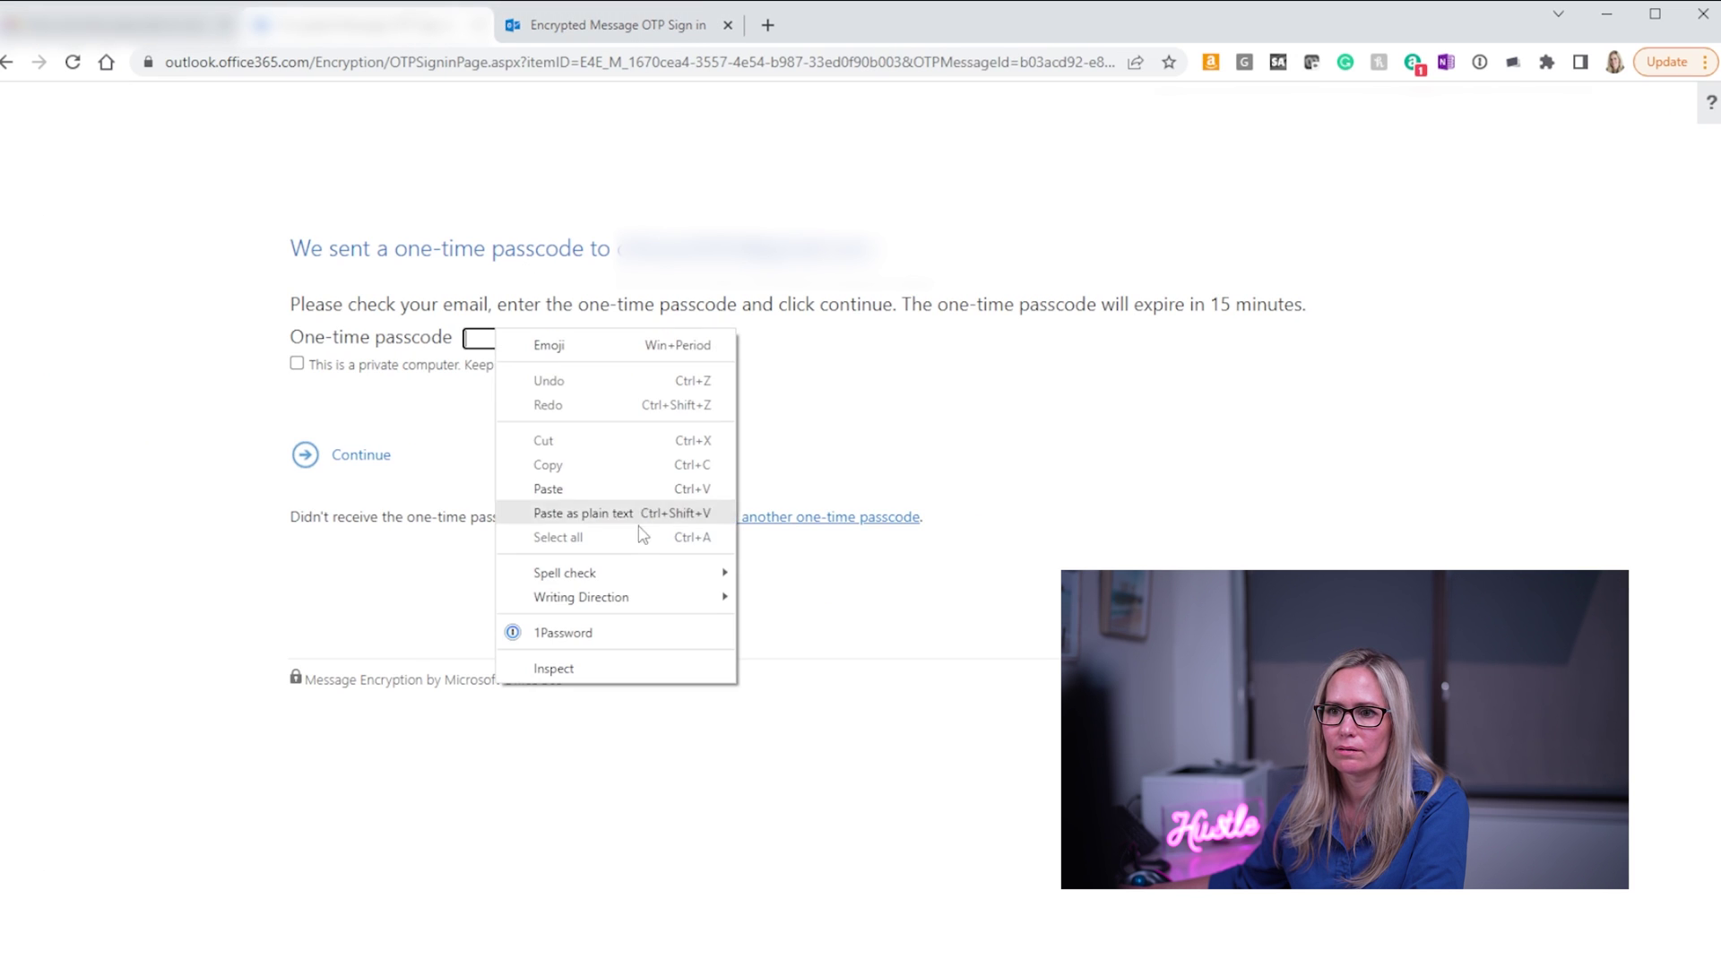
click(617, 492)
click(341, 459)
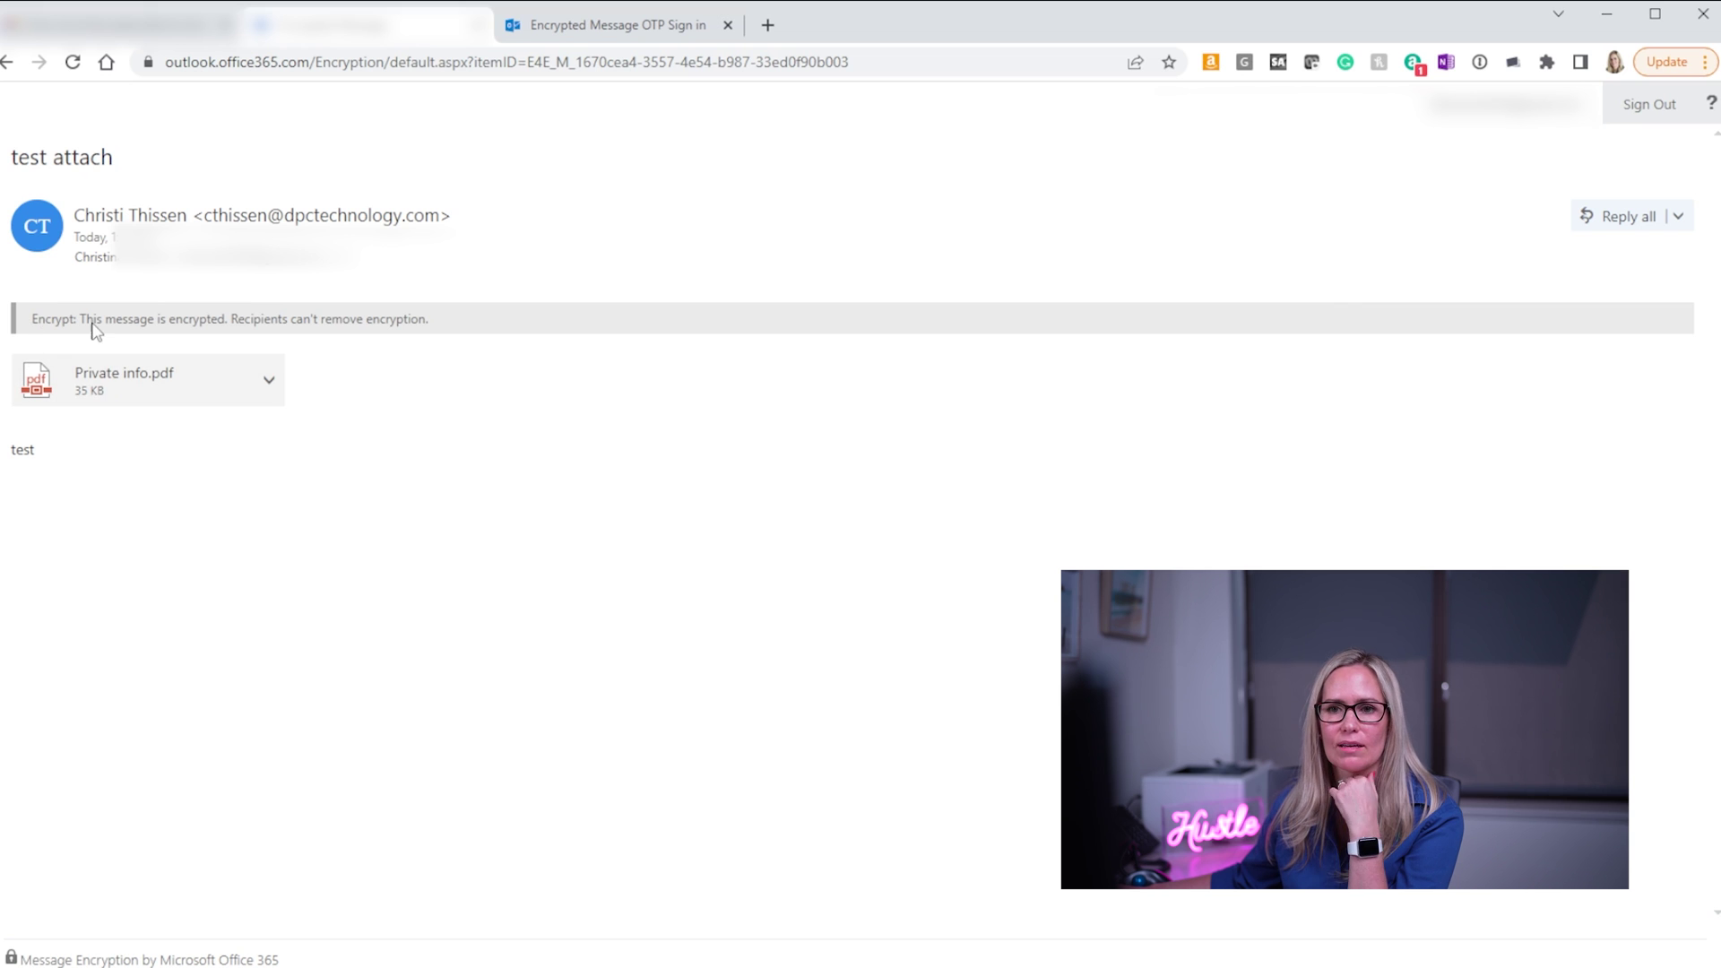
Step: Preview the Private info.pdf attachment in the decrypted message
click(134, 380)
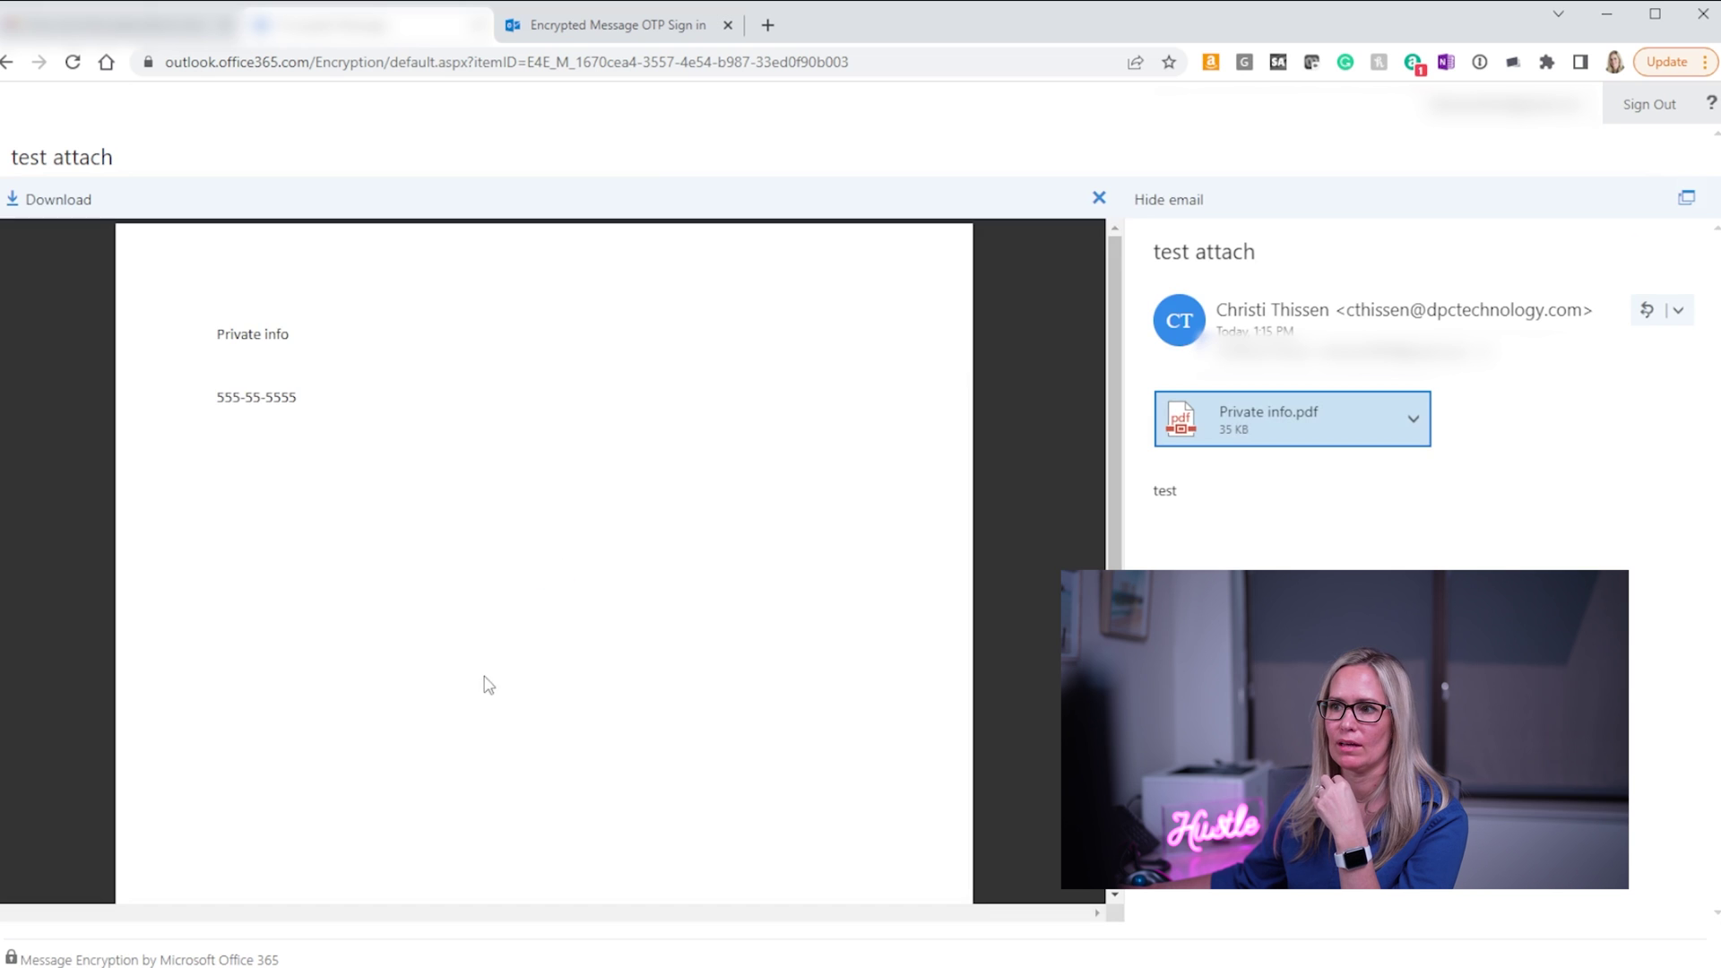